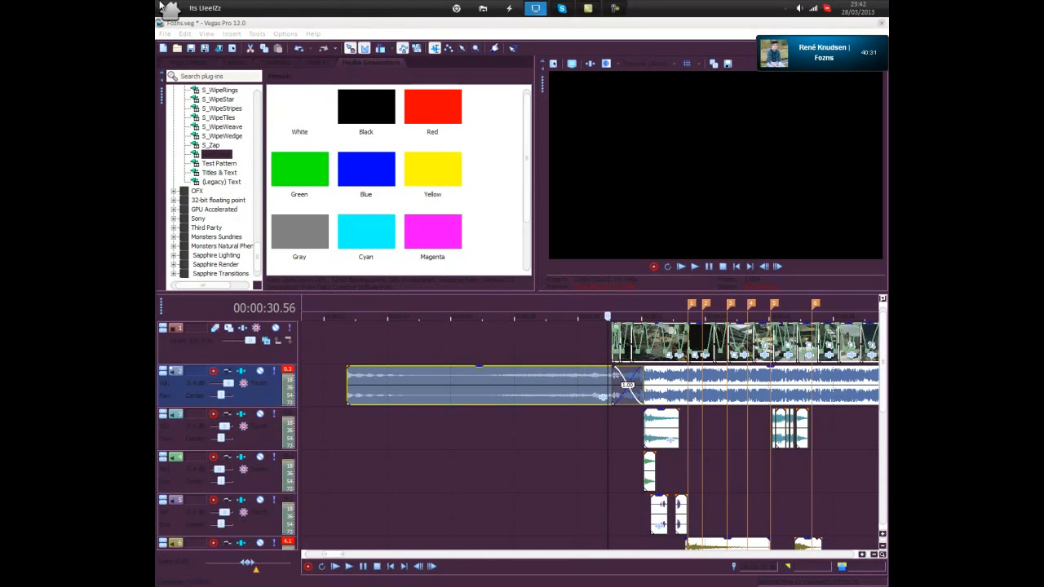
- Open the Control Panel list of installed programs and look through the video-editing plug-ins, down to the NewBlue entries
click(162, 7)
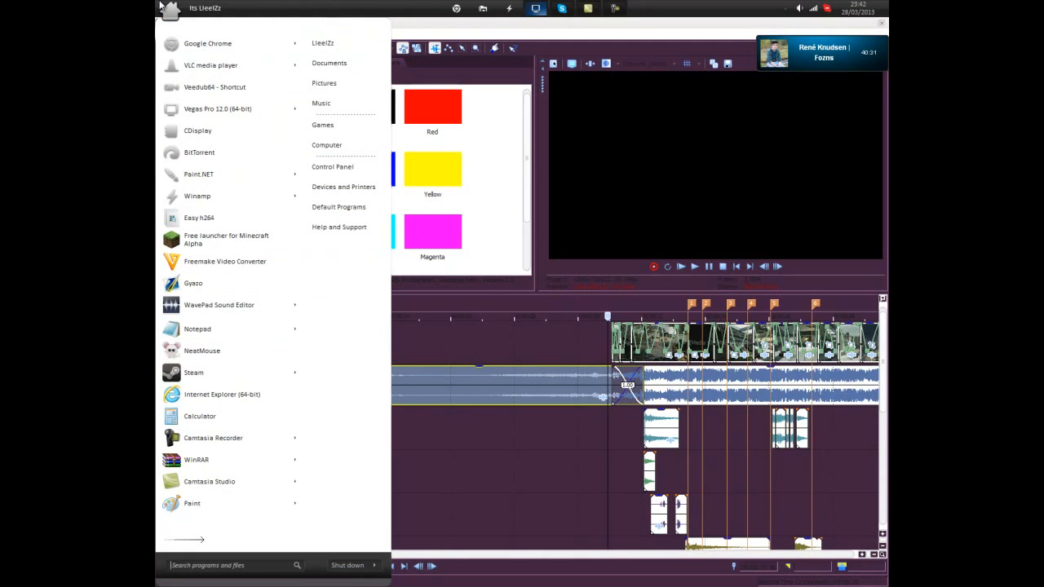
click(337, 175)
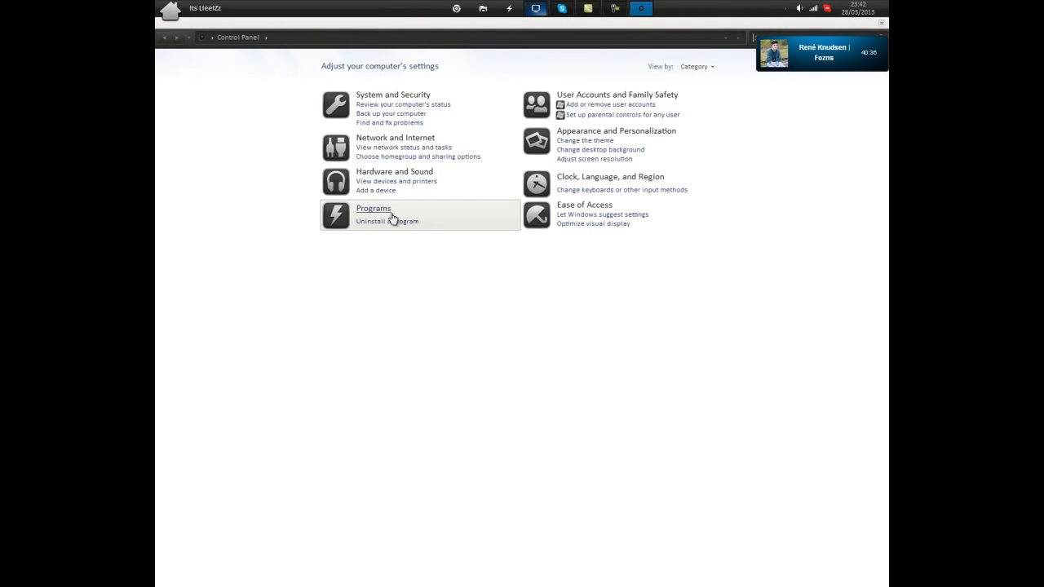
click(389, 217)
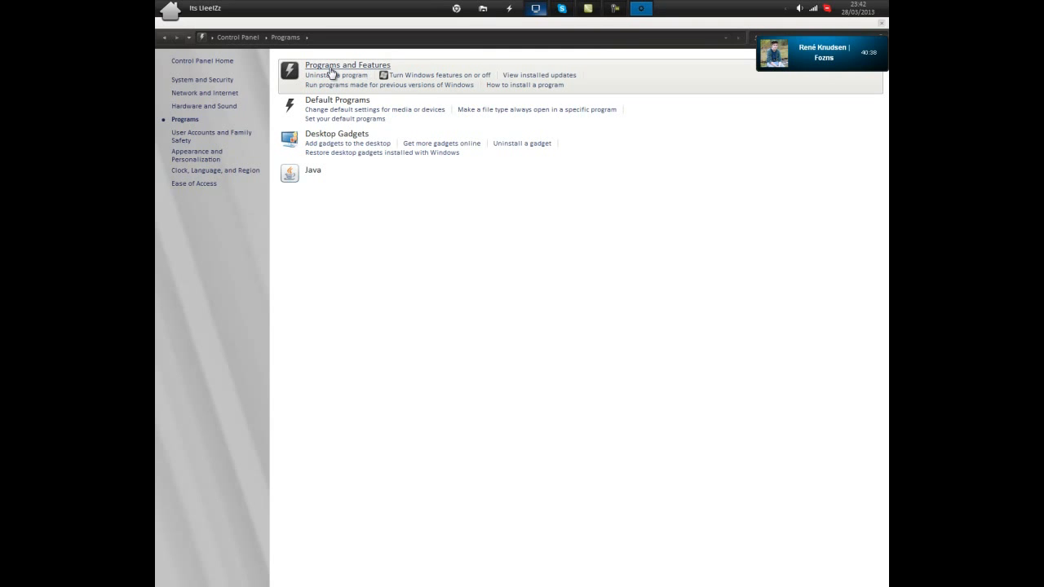
click(332, 67)
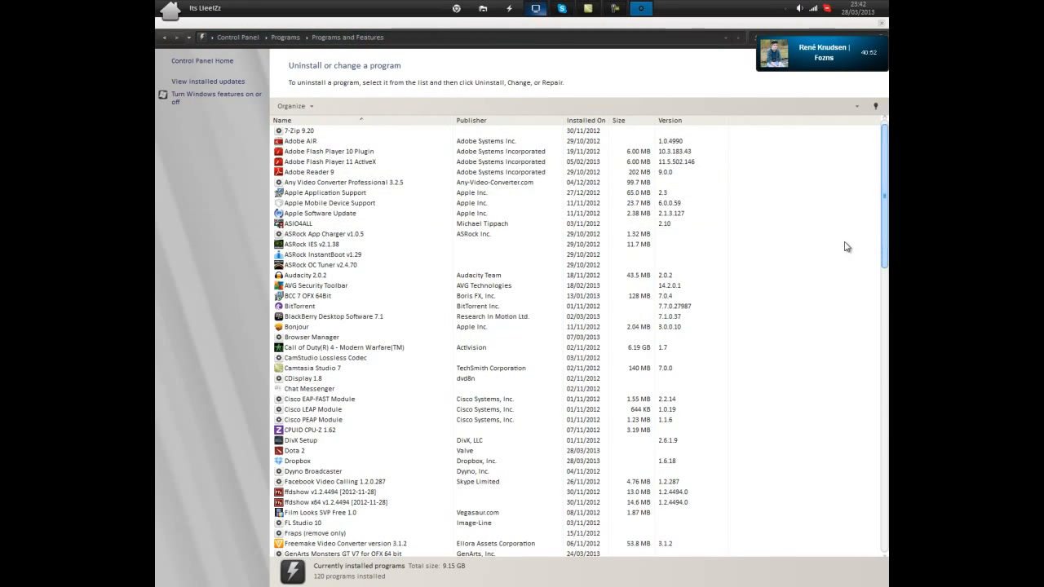
drag(885, 176, 865, 203)
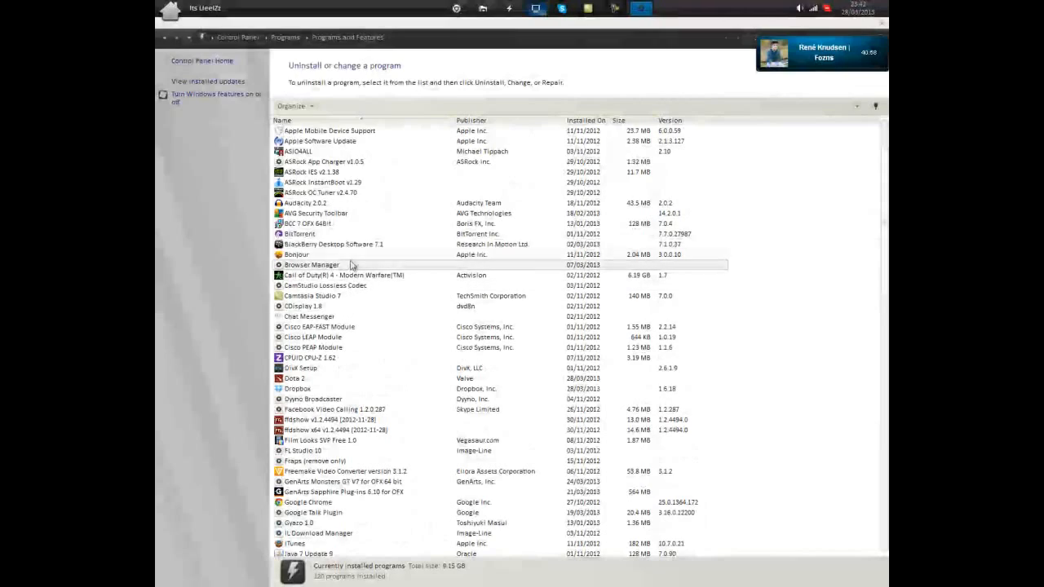
drag(886, 265, 888, 328)
scroll(808, 270, up, 5)
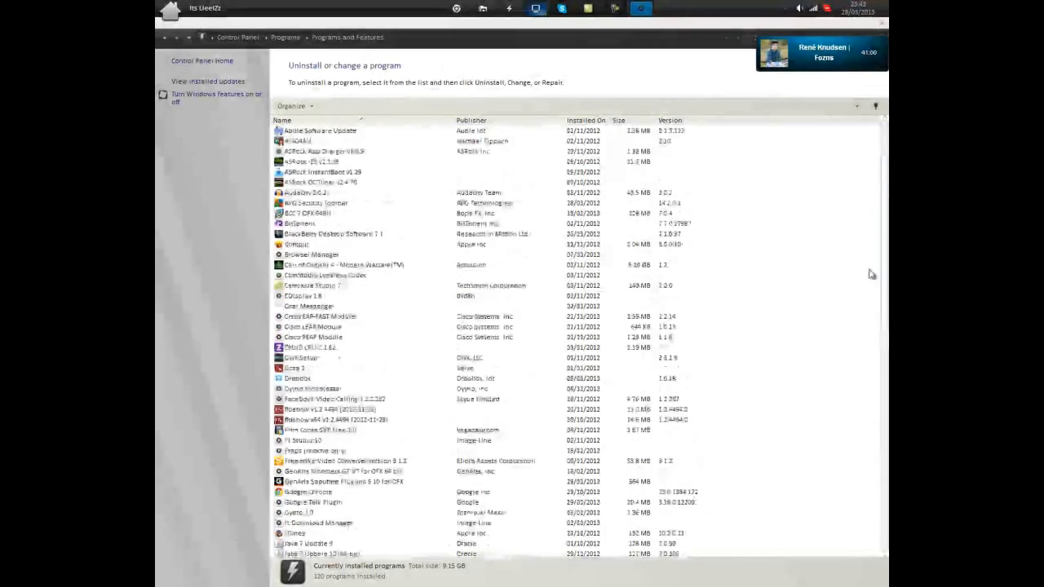
drag(885, 191, 850, 375)
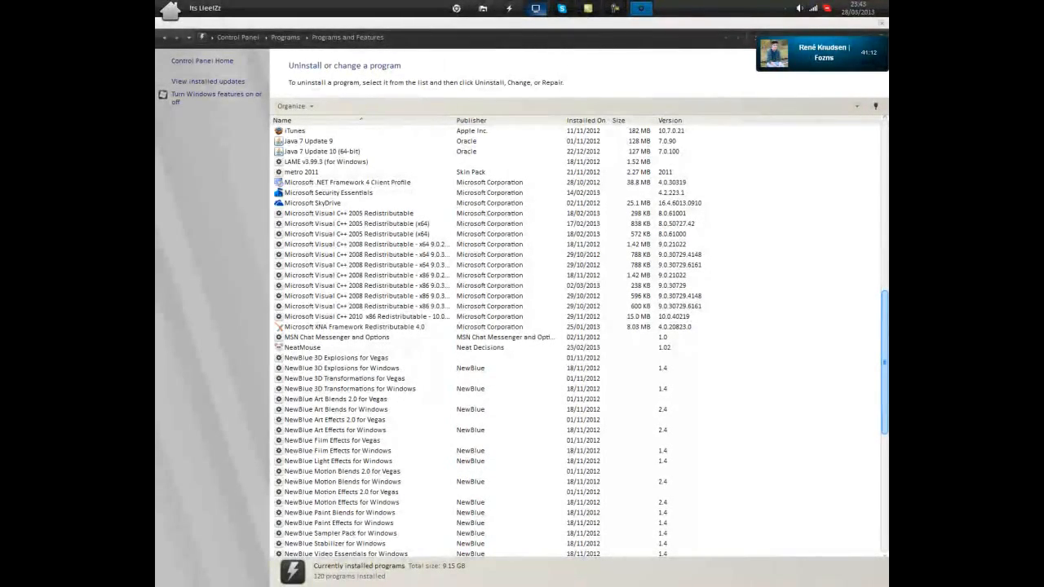
mouse_move(886, 352)
mouse_down()
mouse_move(885, 469)
mouse_move(885, 351)
mouse_up()
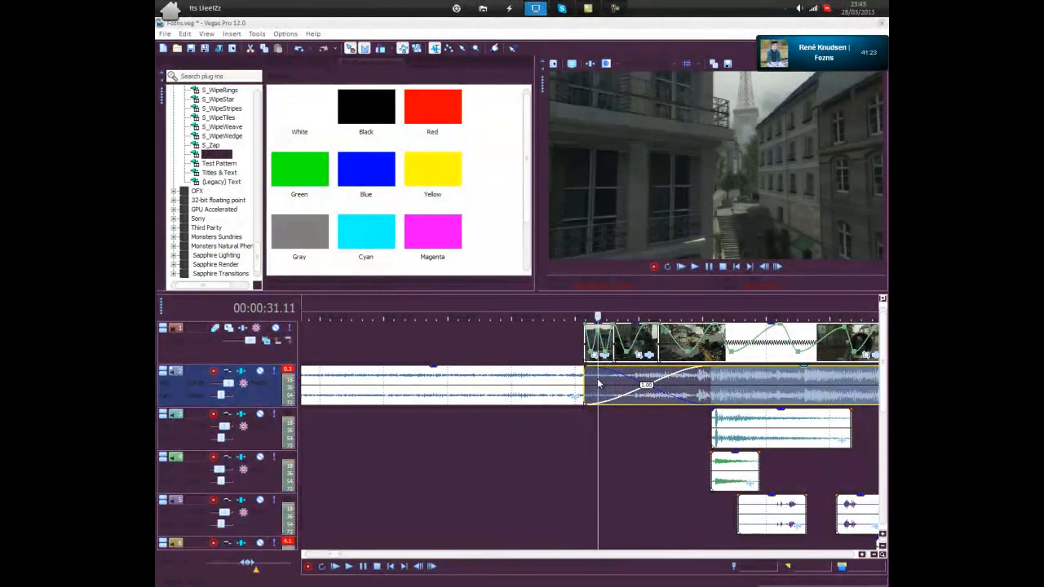
- Switch back to the Vegas Pro project and examine the music track and video clips from the opening crossfade past the first markers
scroll(595, 381, down, 3)
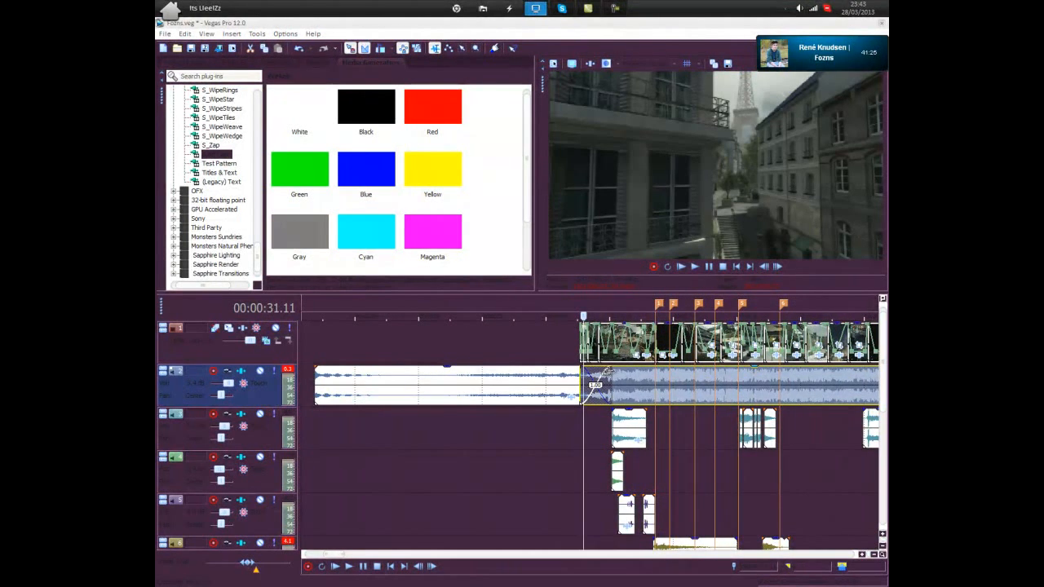
scroll(612, 375, up, 3)
click(709, 384)
scroll(709, 385, down, 1)
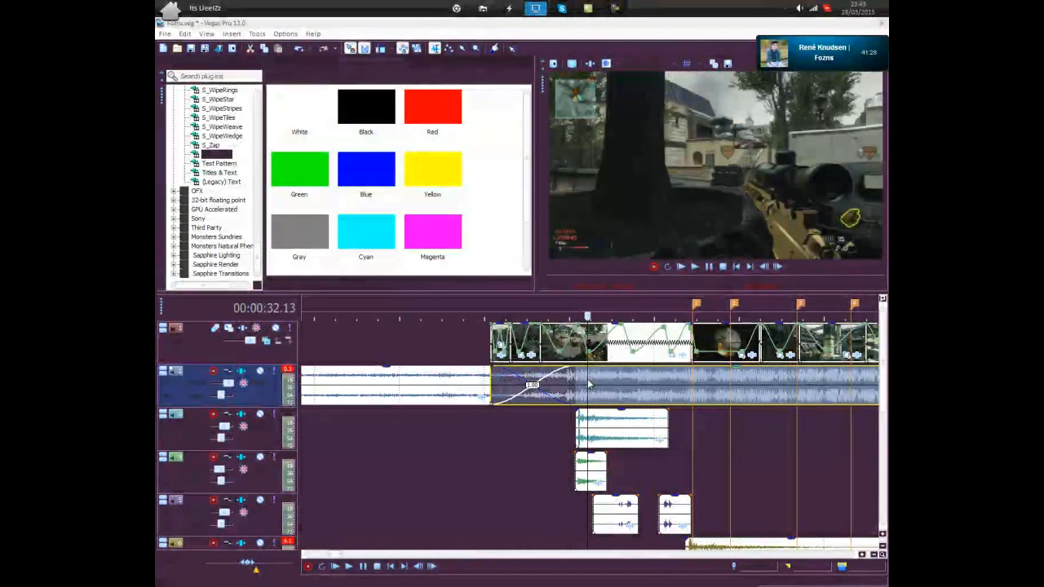
click(706, 378)
scroll(711, 381, down, 1)
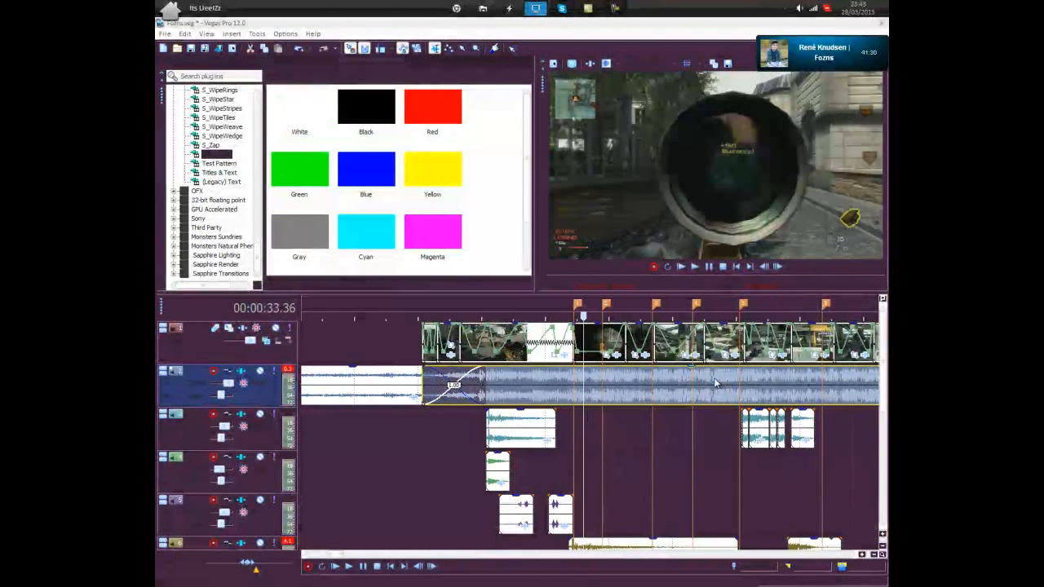
click(666, 384)
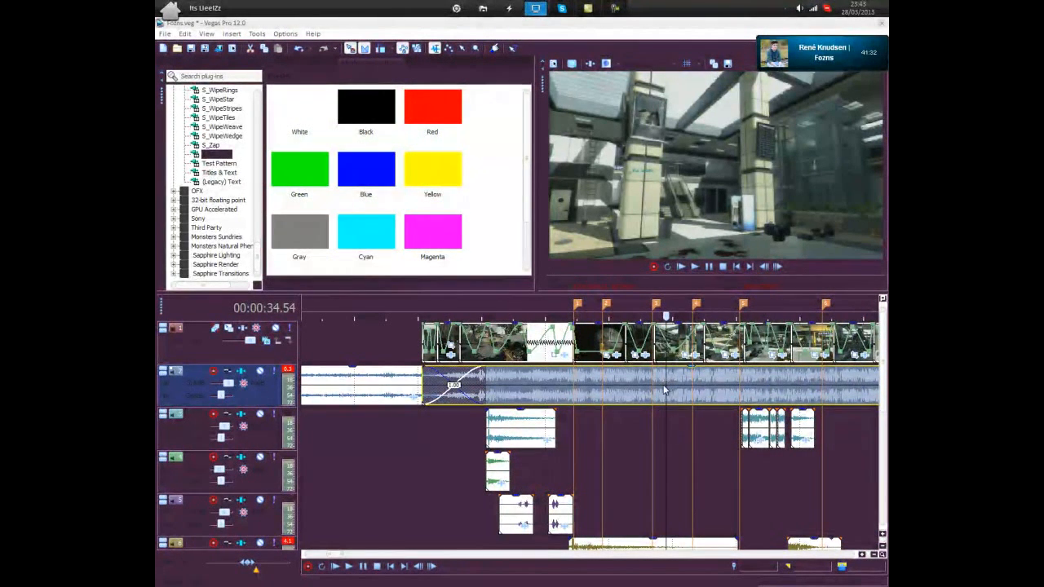
scroll(661, 389, up, 1)
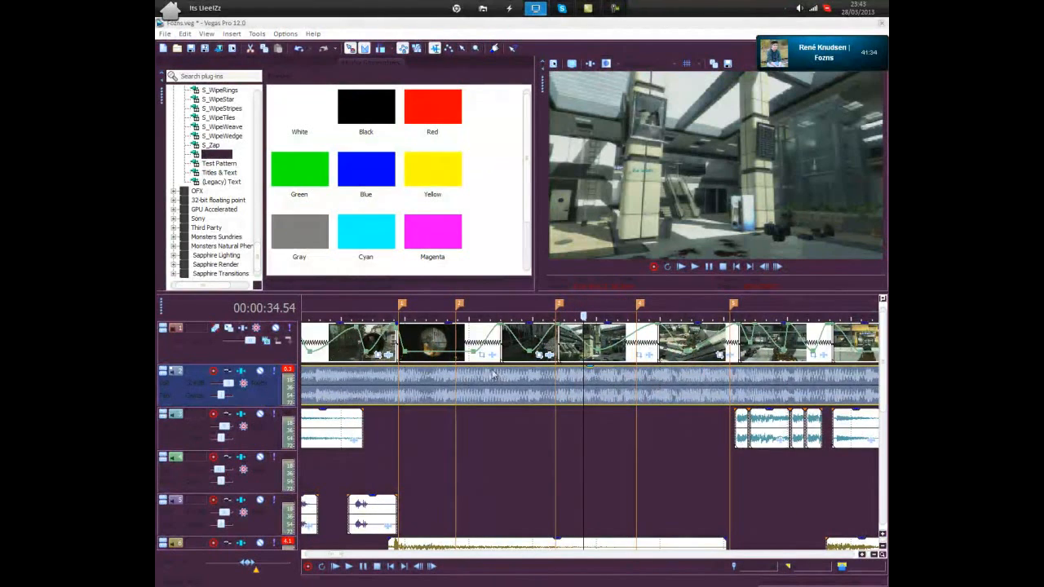
scroll(493, 374, down, 2)
scroll(715, 377, down, 4)
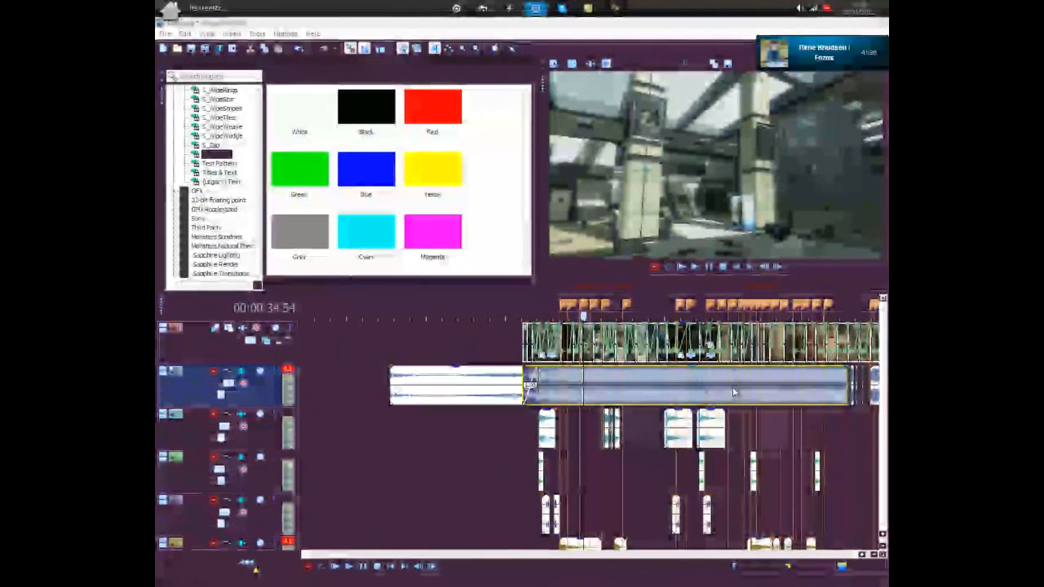
scroll(715, 398, up, 6)
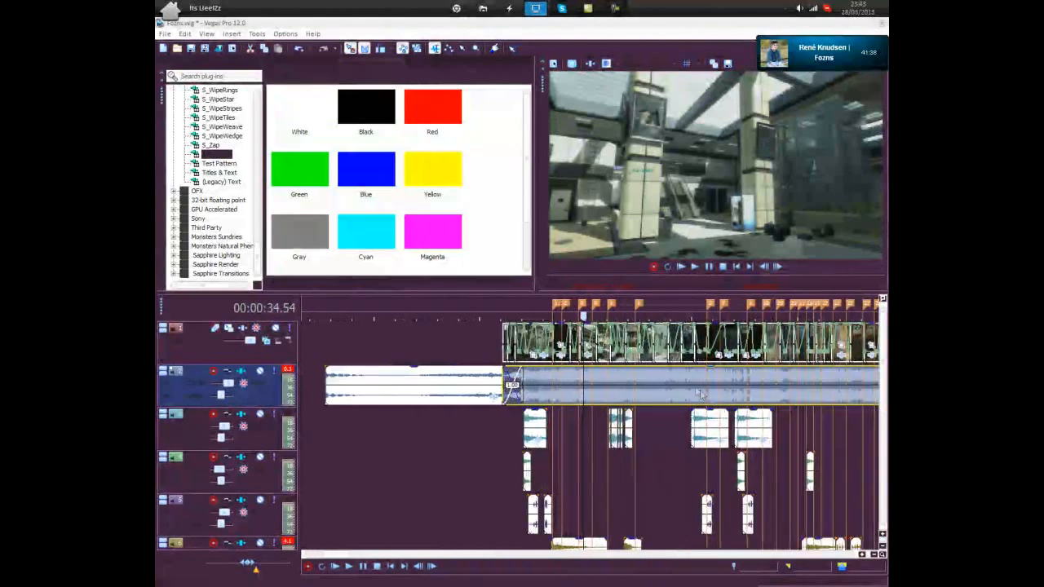
scroll(860, 352, down, 8)
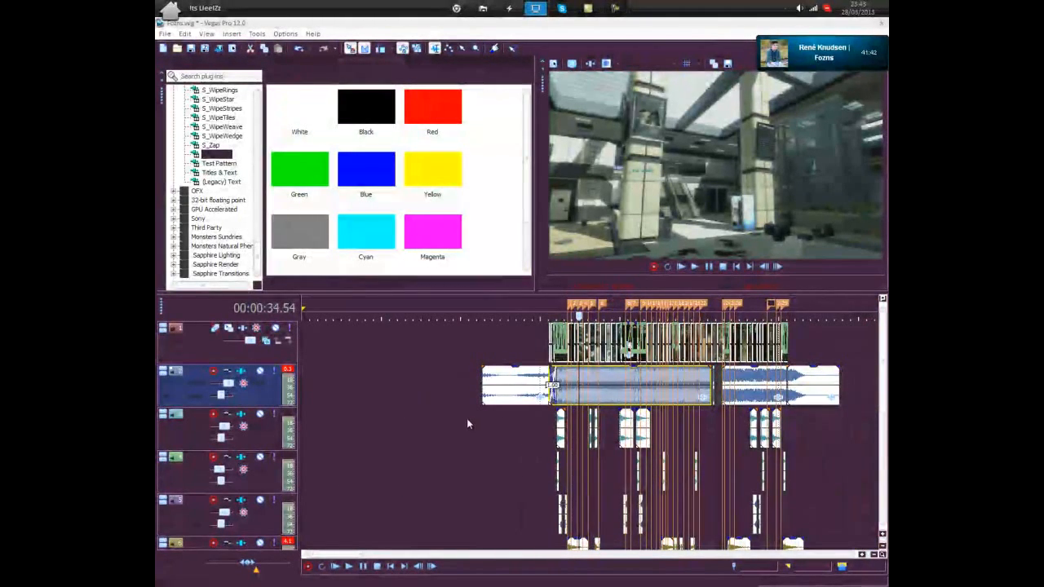
- Examine the sound effects that start at the end of the music crossfade, together with the sped-up gameplay clip above them
click(553, 421)
scroll(576, 417, up, 5)
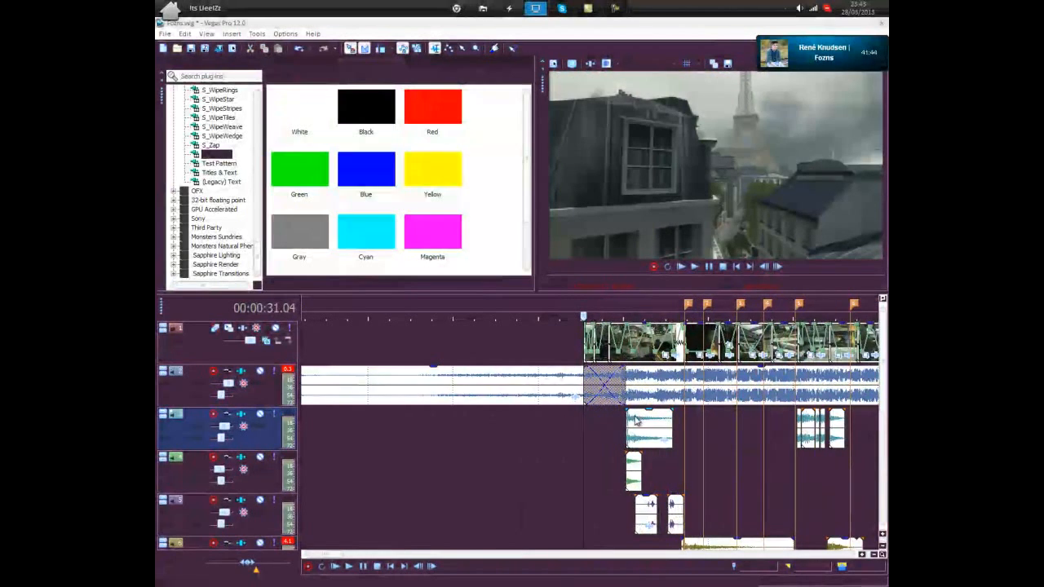
click(628, 421)
scroll(612, 383, up, 4)
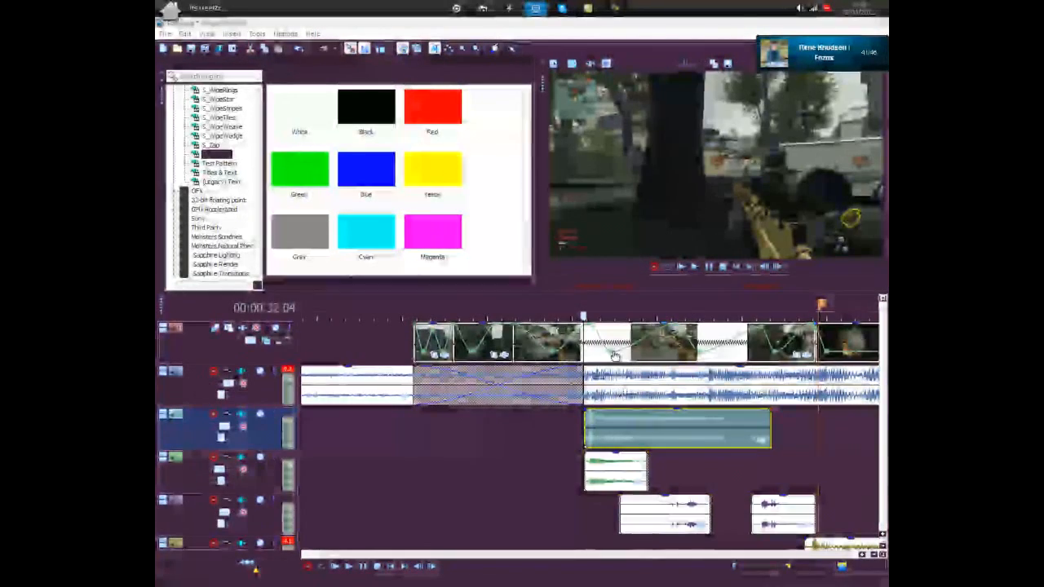
scroll(601, 354, down, 4)
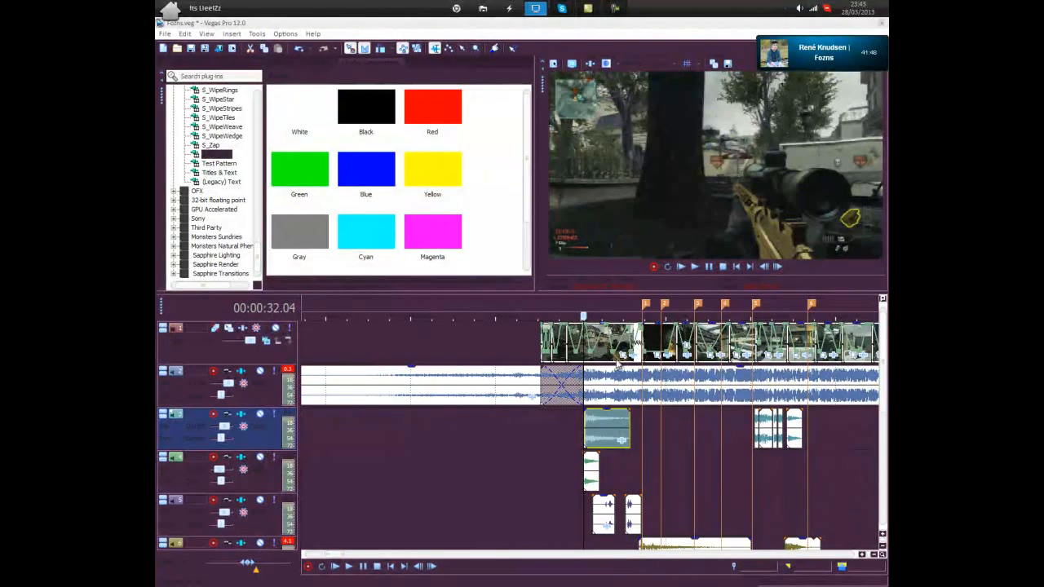
scroll(612, 359, up, 3)
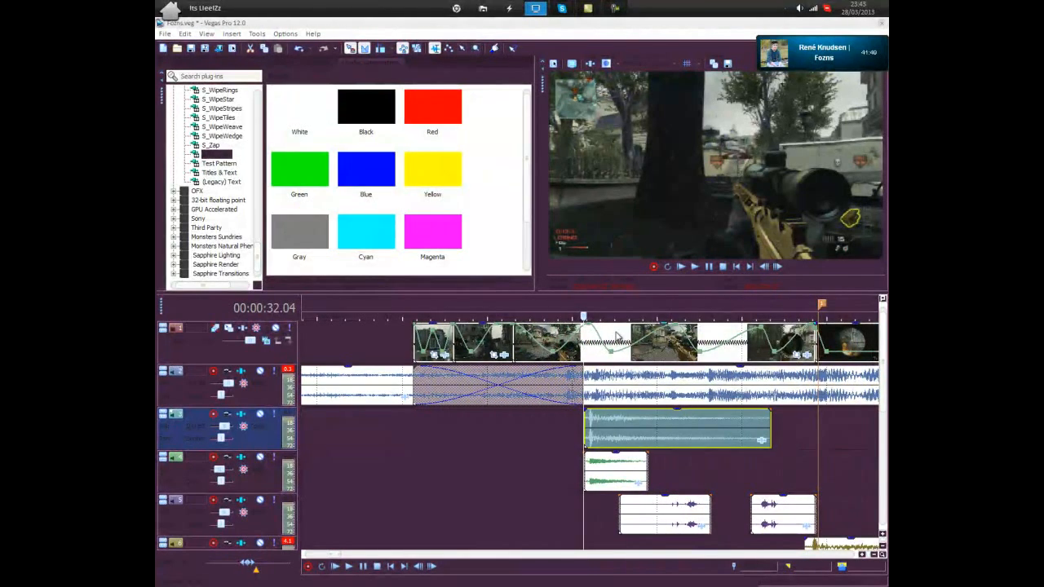
click(618, 337)
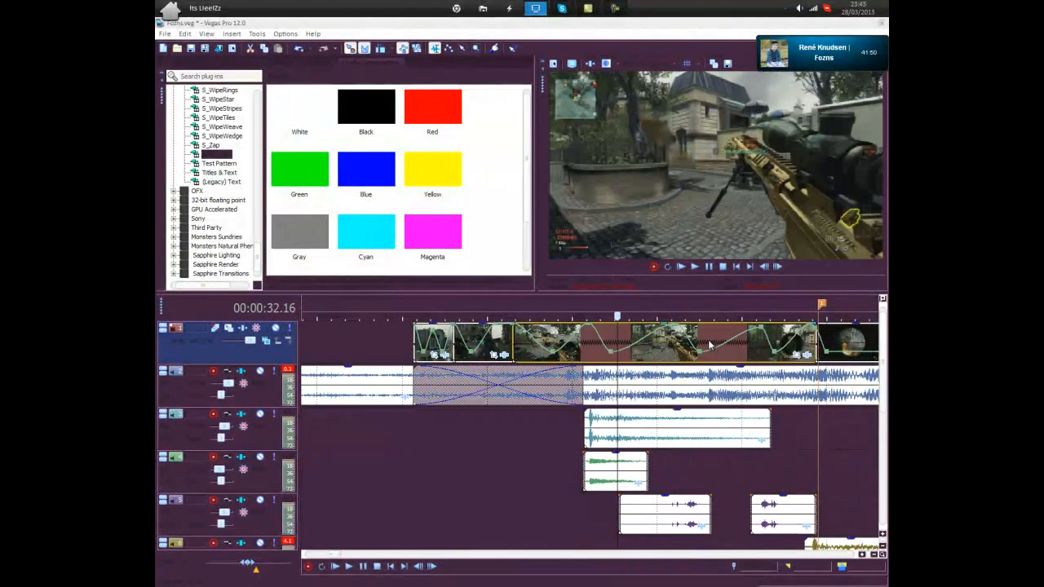
scroll(706, 342, down, 10)
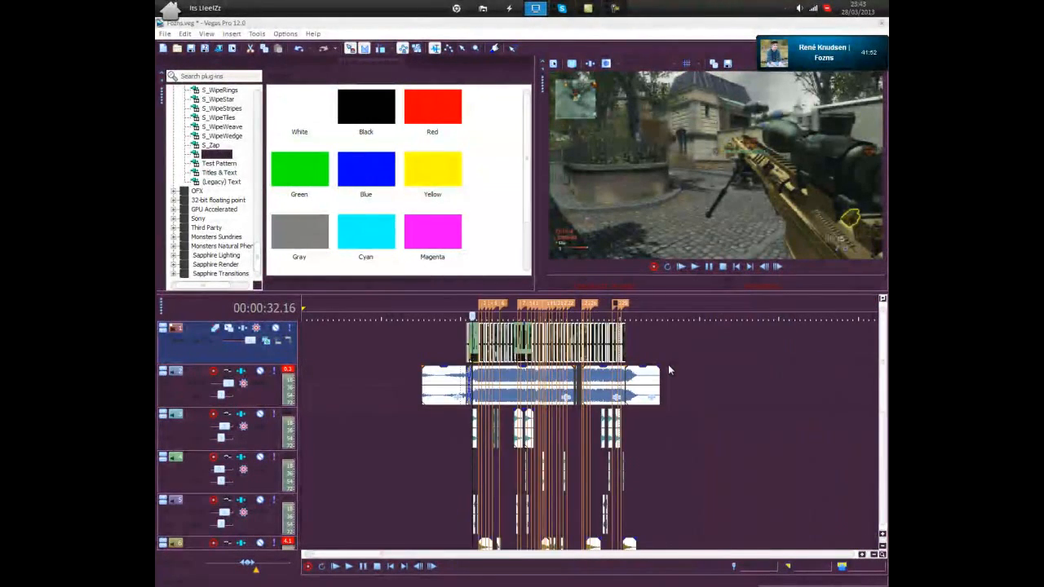
scroll(668, 369, up, 8)
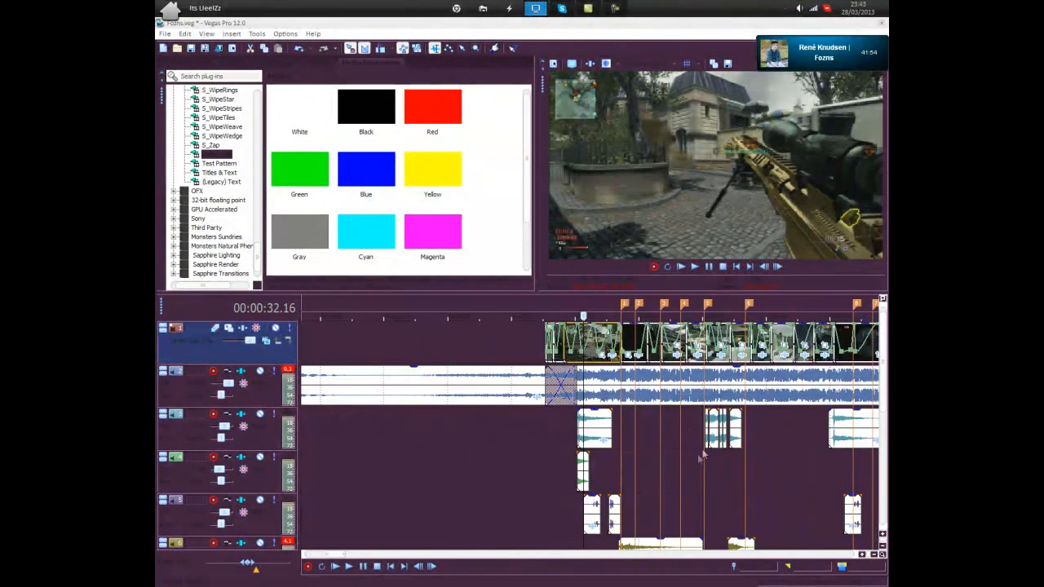
click(595, 477)
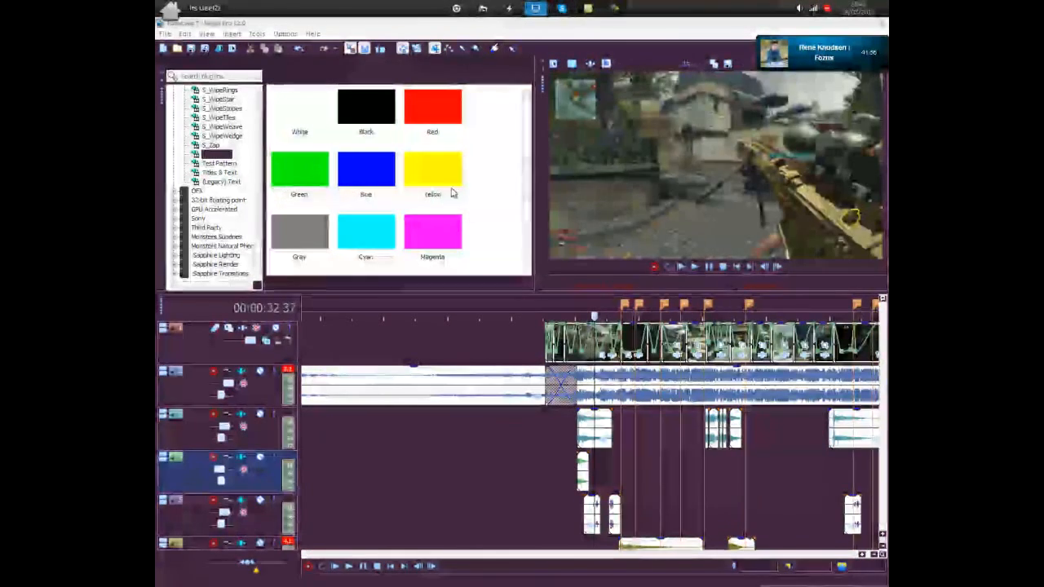
- Inspect the time stretch and pitch shift properties of the first audio event on track 6, then close them without changes
drag(882, 341, 879, 417)
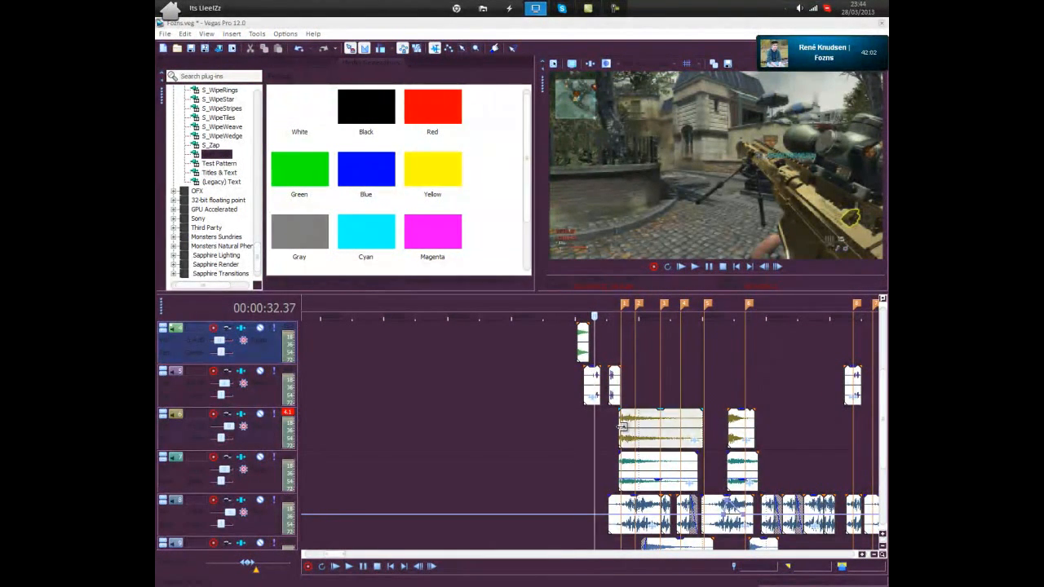
click(645, 419)
right_click(646, 418)
click(661, 413)
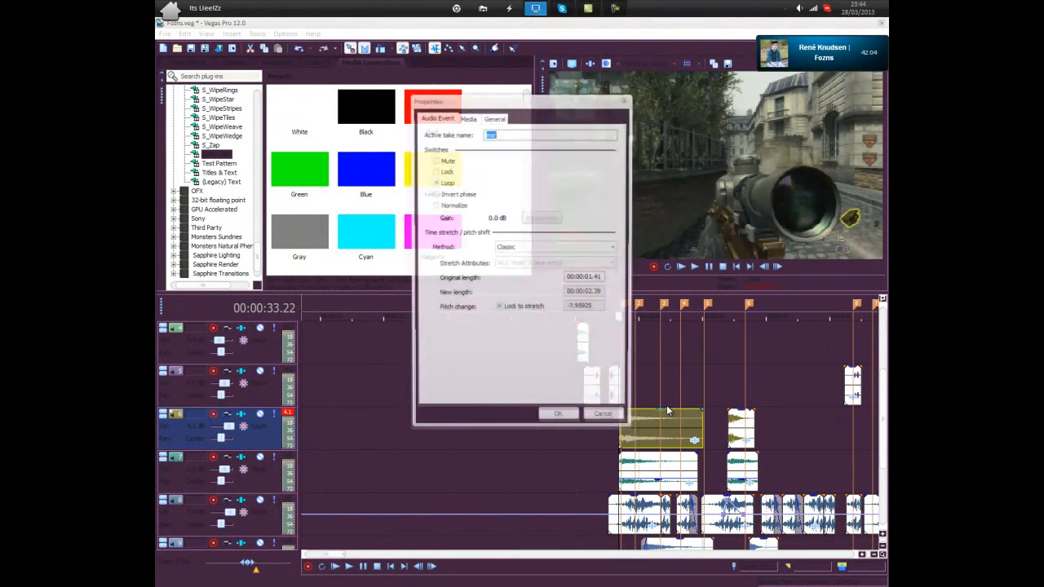
click(545, 248)
click(547, 272)
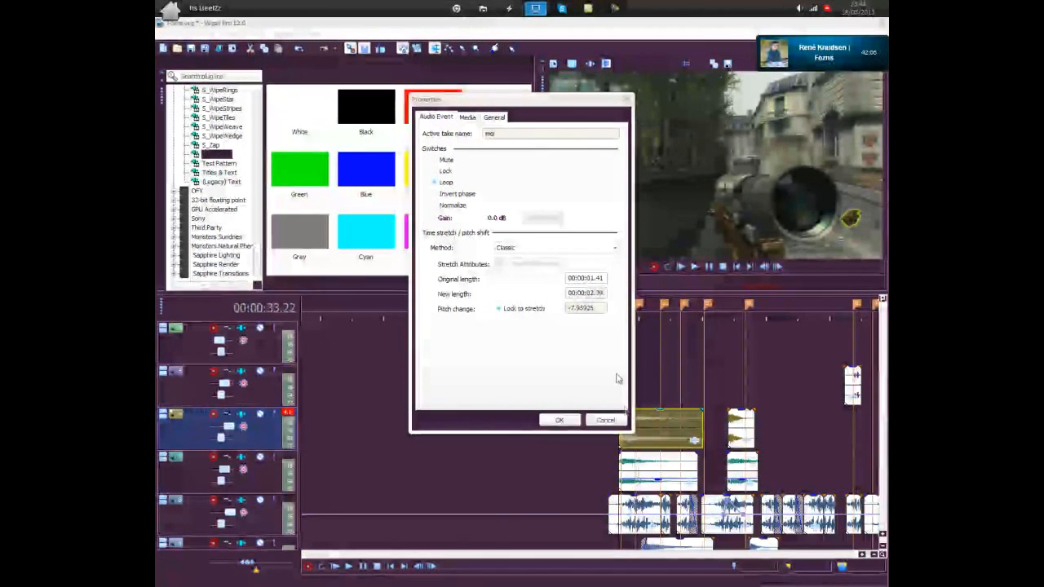
click(605, 420)
- Examine the first audio event on track 7, previewing the video frames at several points along its length
scroll(635, 489, down, 3)
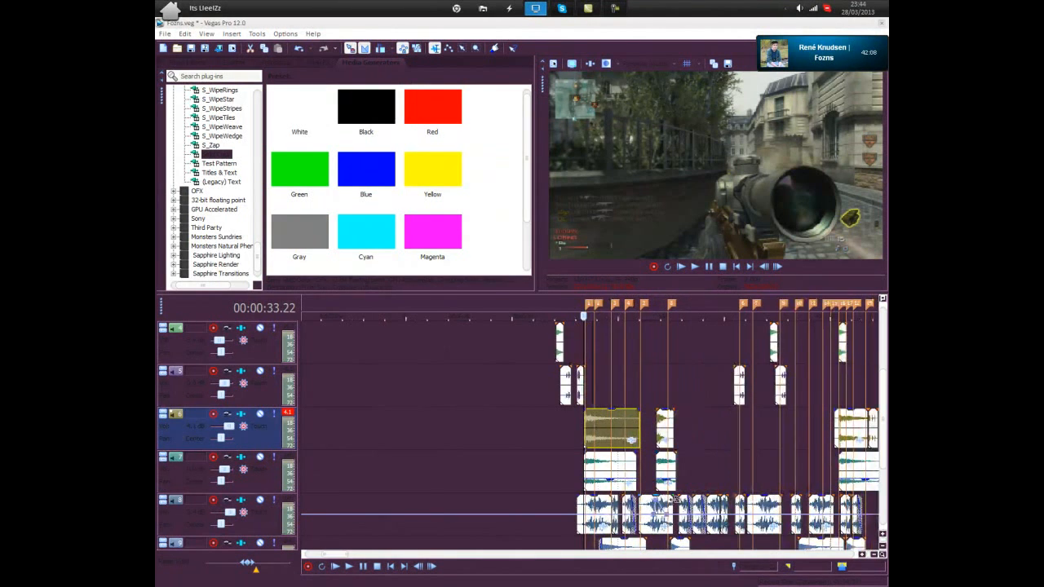
scroll(644, 518, up, 5)
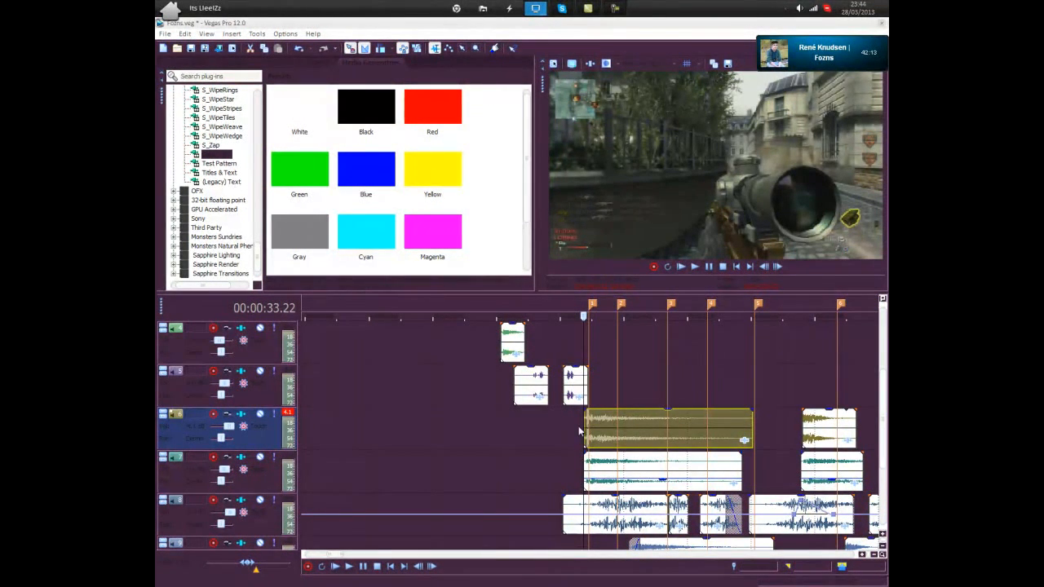
click(594, 460)
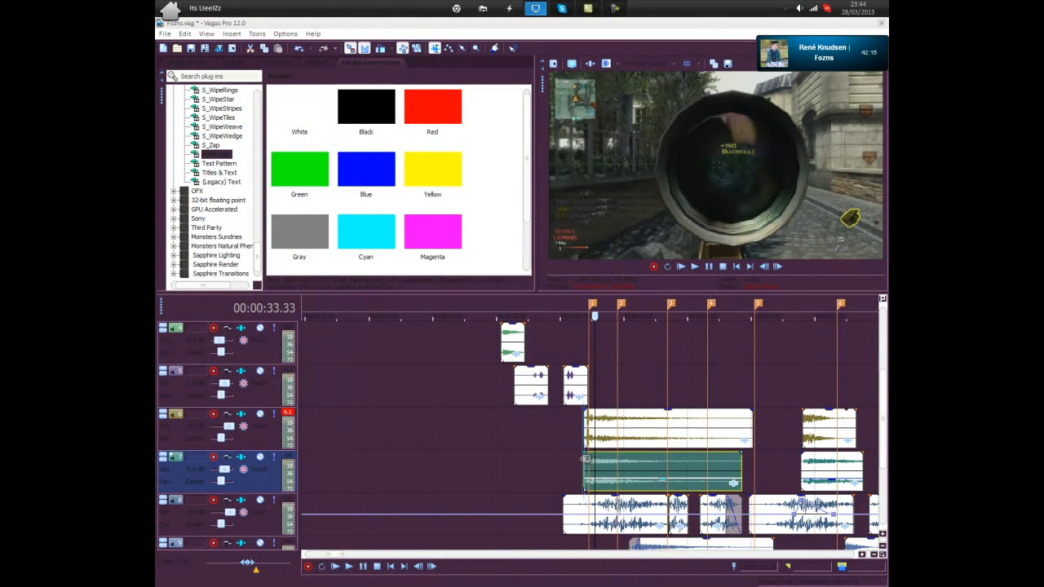
click(584, 459)
click(593, 467)
click(640, 465)
click(699, 463)
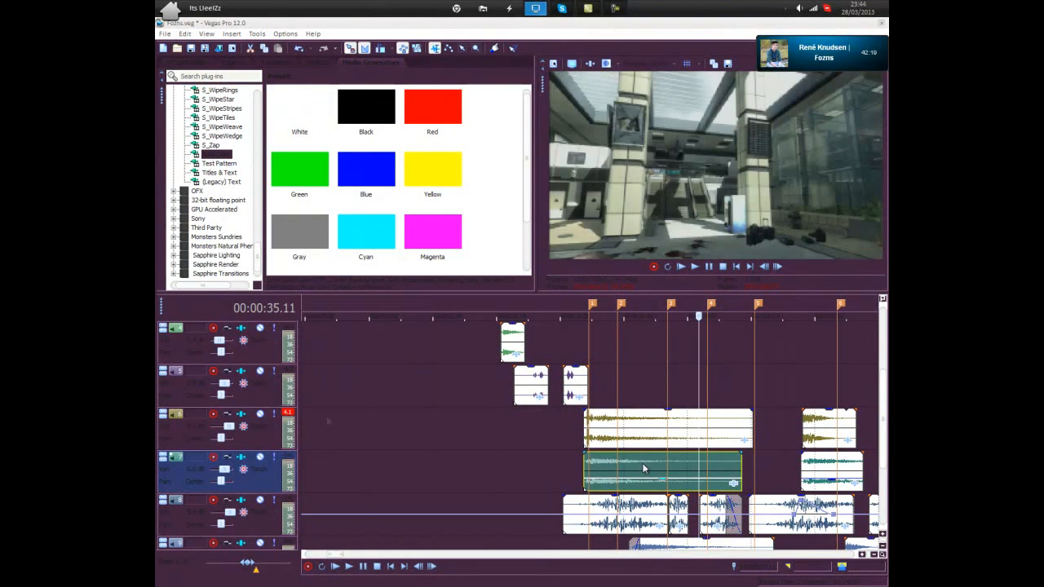
- Check the two short sound effects on track 5 before marker 1 against their gameplay frames
click(525, 436)
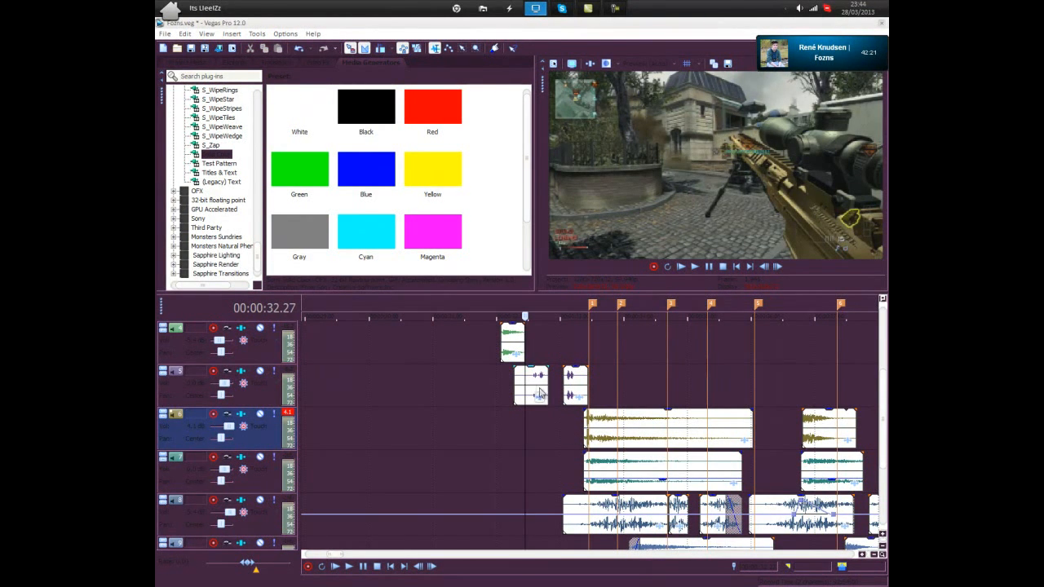
click(534, 385)
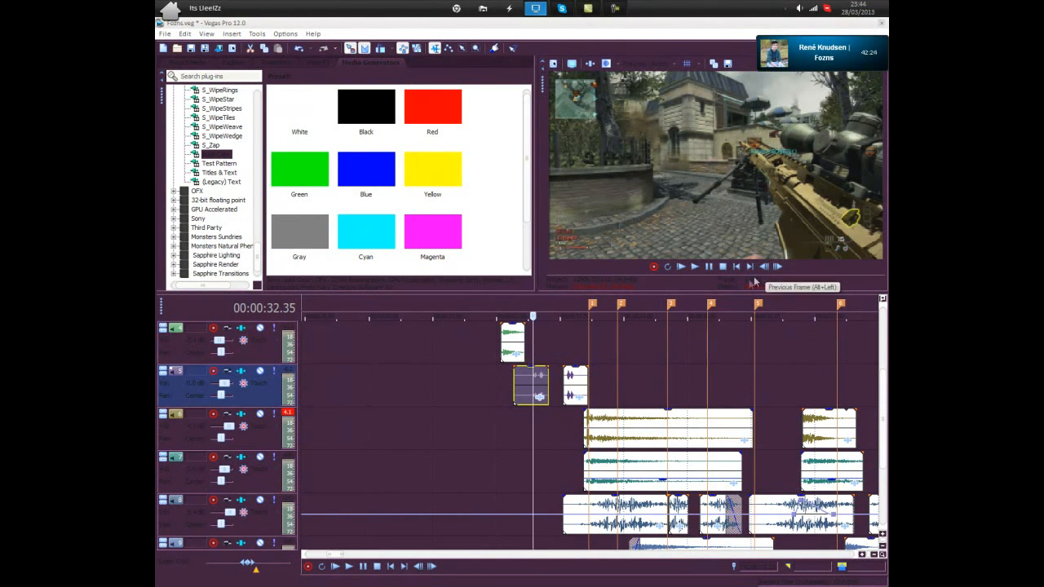
click(571, 383)
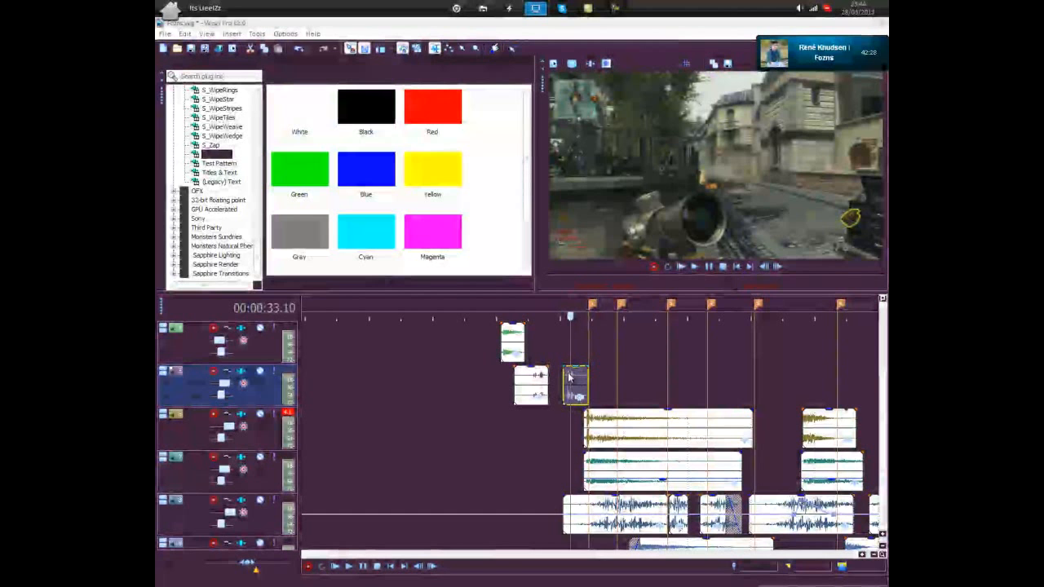
scroll(595, 416, down, 3)
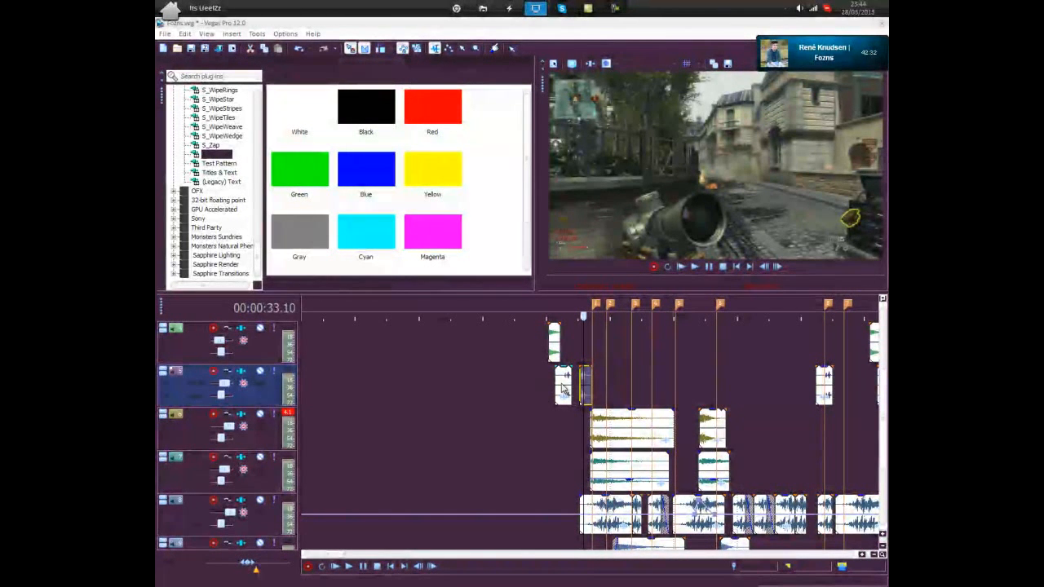
- Check the opening audio events on track 8 against the gameplay frames around markers 1 to 4
click(596, 520)
scroll(599, 514, down, 2)
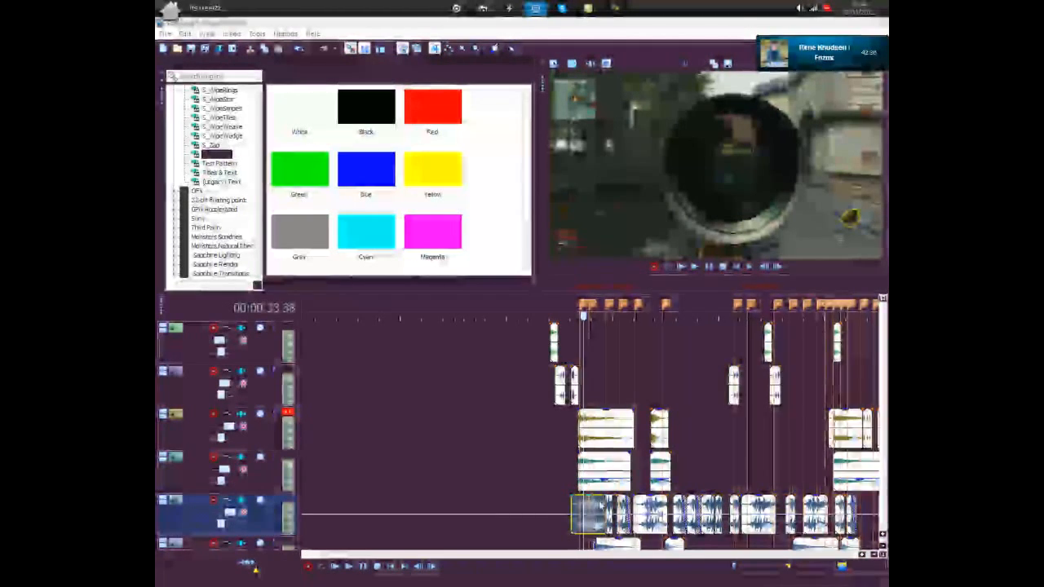
scroll(602, 506, up, 5)
scroll(603, 506, down, 4)
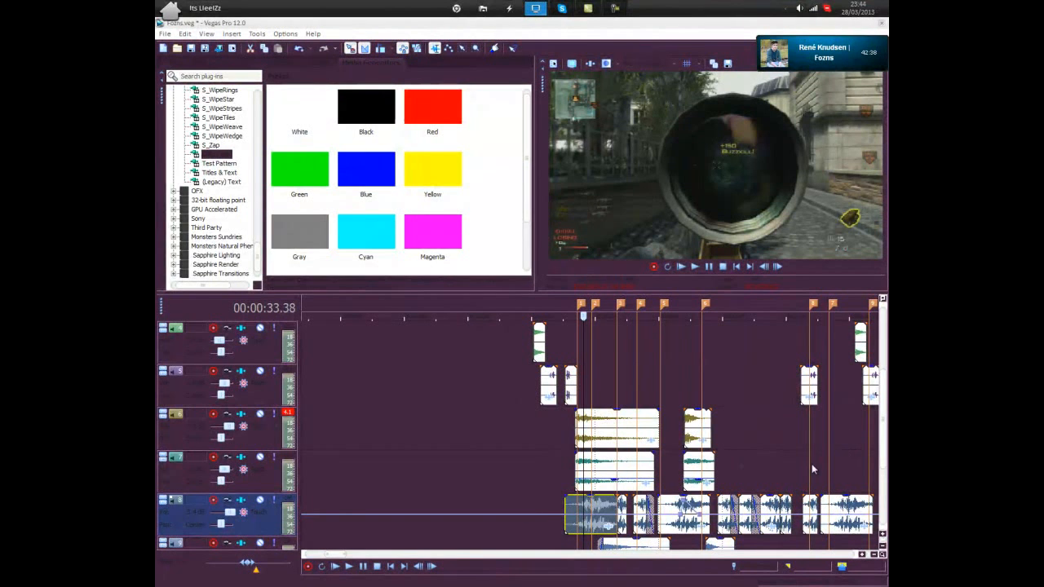
click(617, 507)
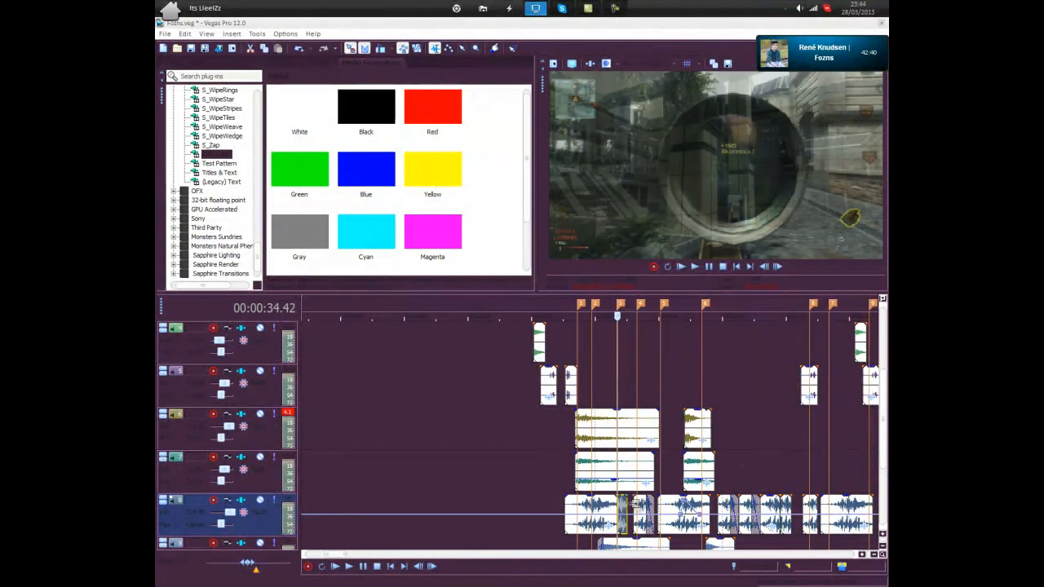
click(637, 507)
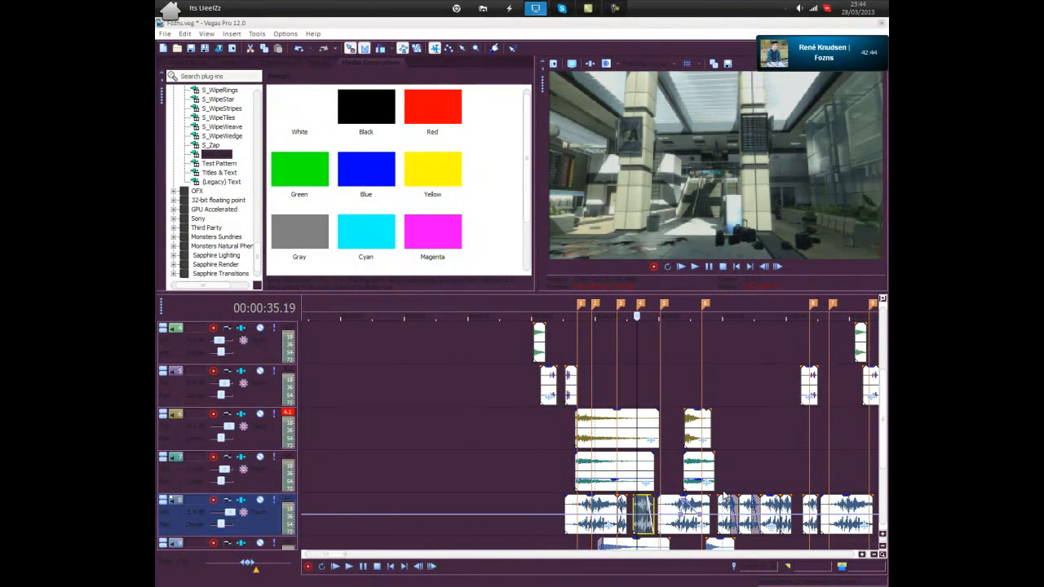
scroll(885, 399, down, 2)
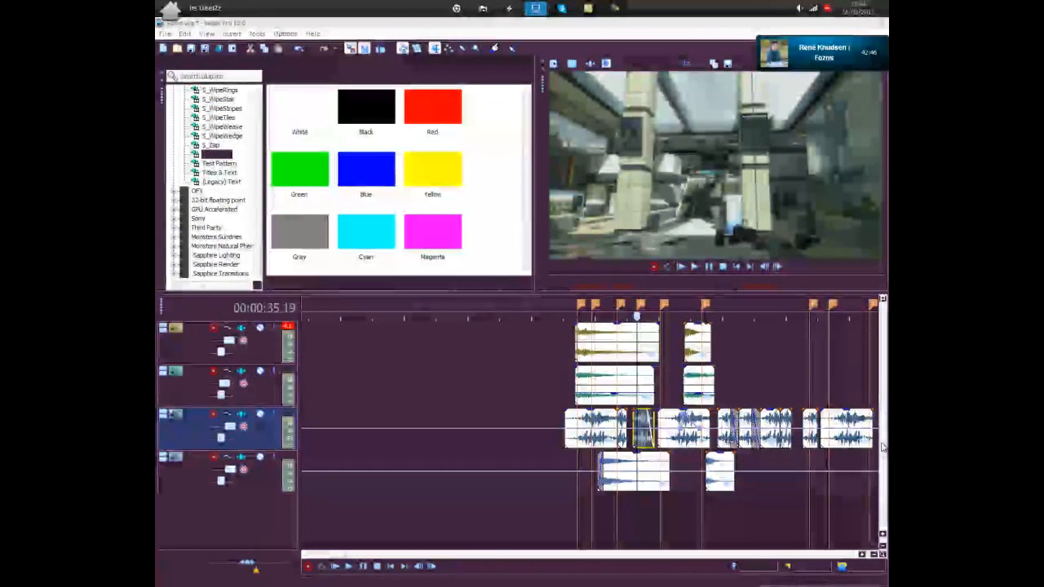
- Examine the first two audio events on track 9 together with the gameplay frames where they start
click(683, 442)
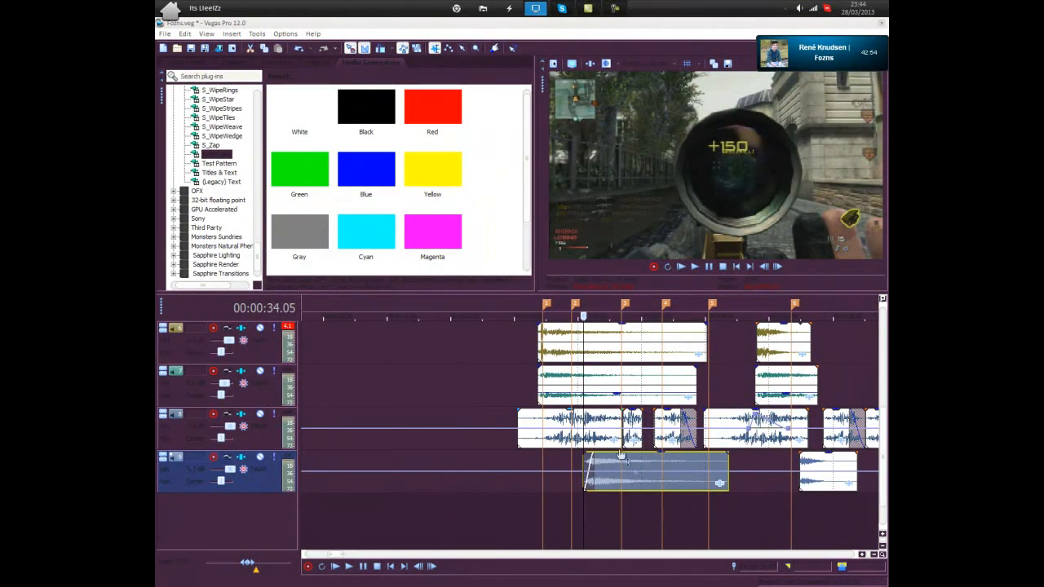
scroll(635, 470, down, 8)
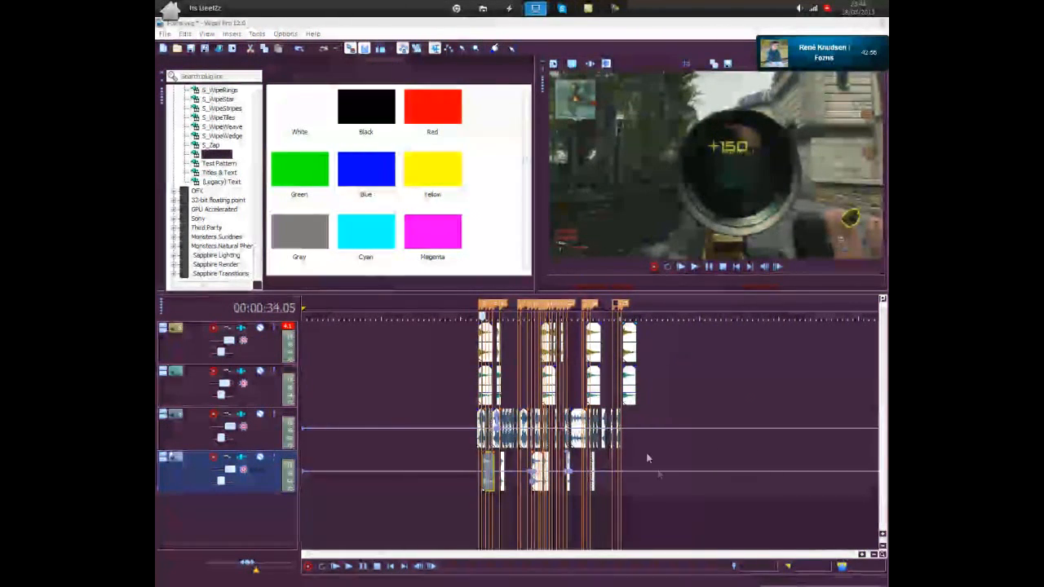
scroll(580, 475, up, 6)
click(601, 465)
scroll(700, 462, down, 3)
click(685, 465)
scroll(685, 465, down, 3)
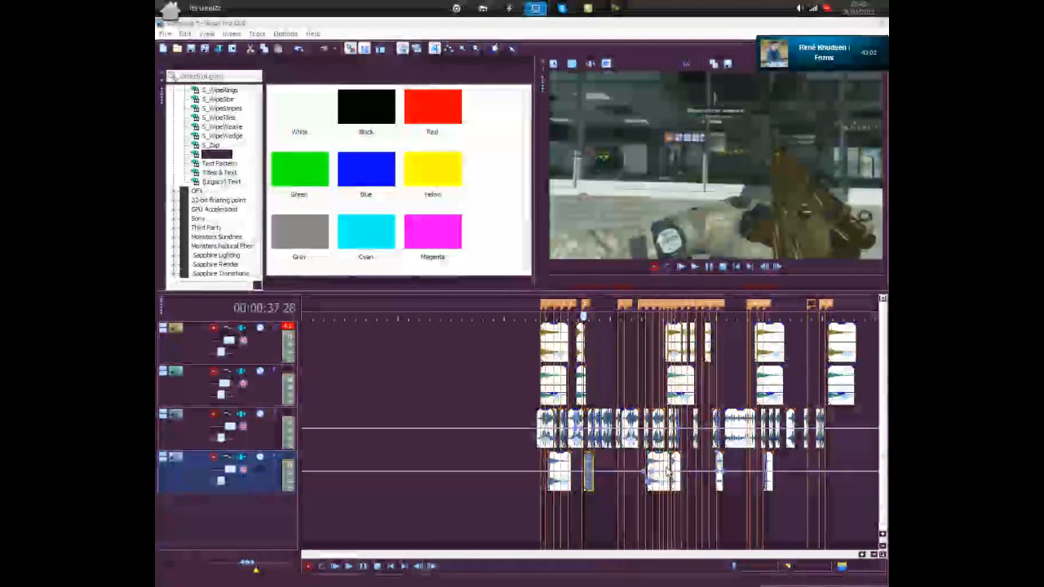
right_click(650, 475)
- Start opening another project and browse to the project files in the My Editing stuff folder
click(164, 35)
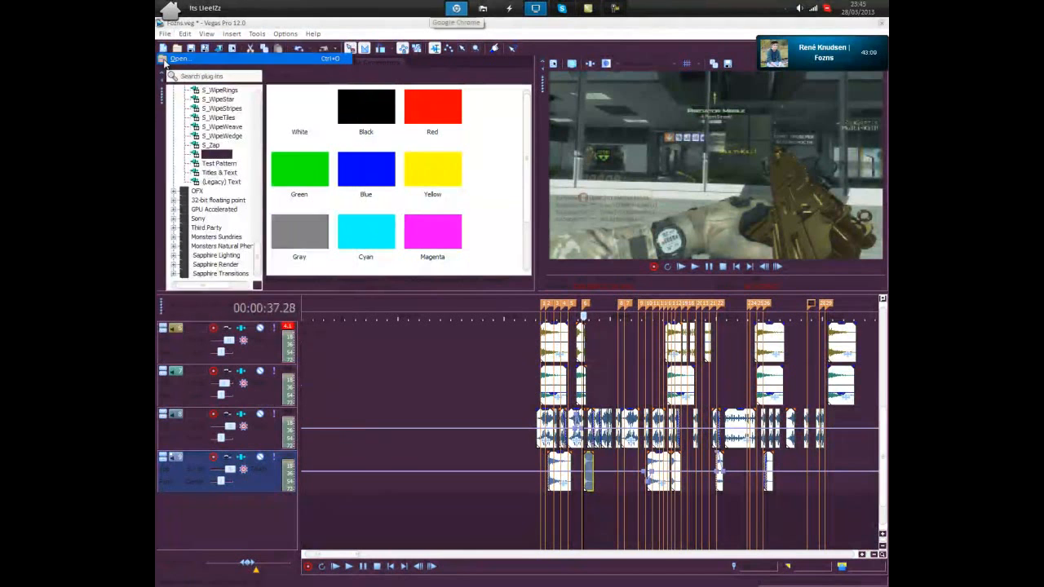
click(163, 62)
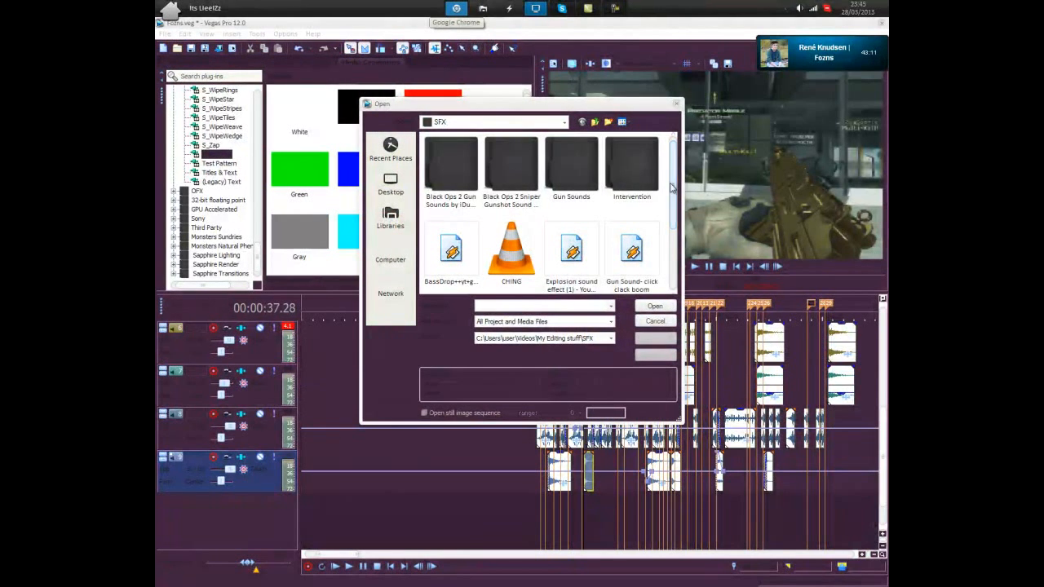
click(594, 122)
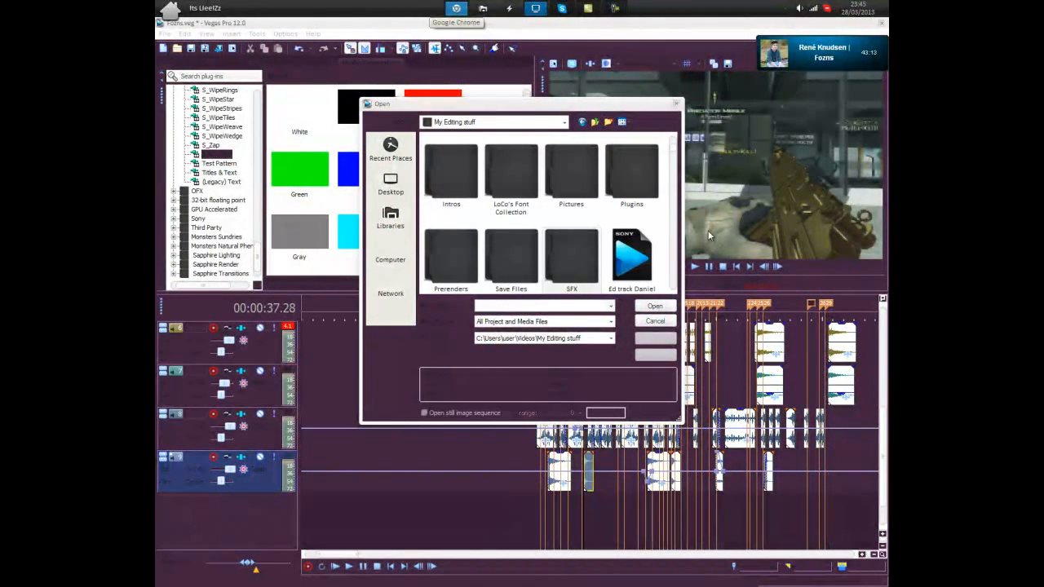
scroll(674, 165, down, 5)
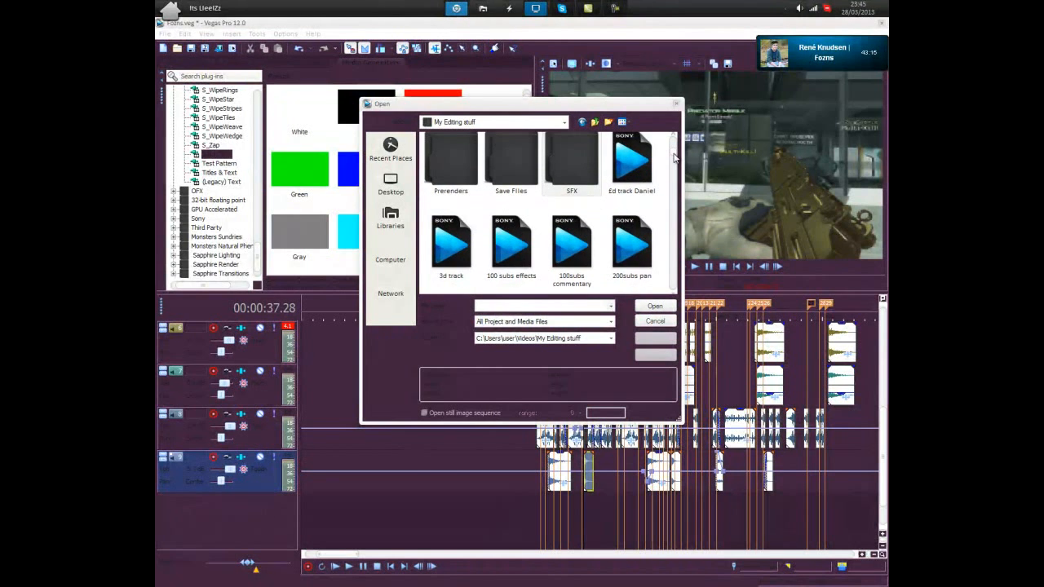
scroll(674, 163, down, 1)
click(627, 204)
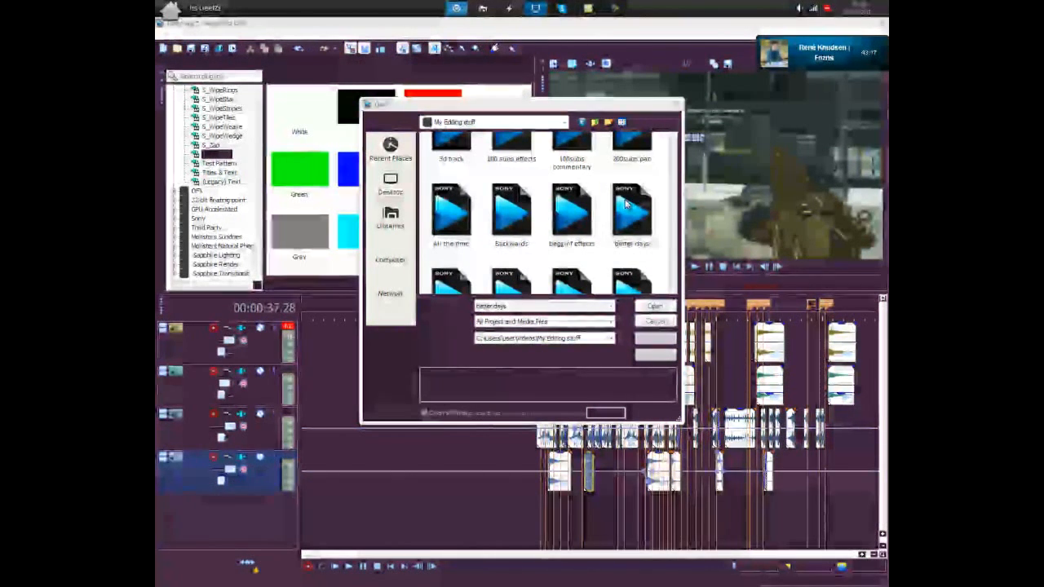
- Open the MT FOZZY OAZRO project from My Editing stuff without saving the changes to Fozns.veg
key(m)
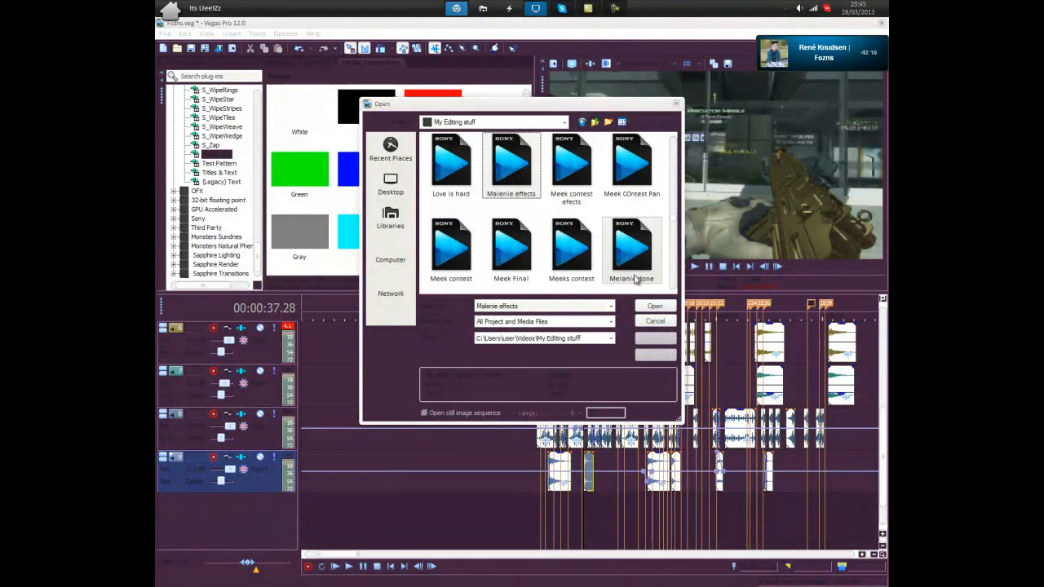
key(m)
key(m)
key(m)
key(m)
key(m)
key(m)
key(m)
key(m)
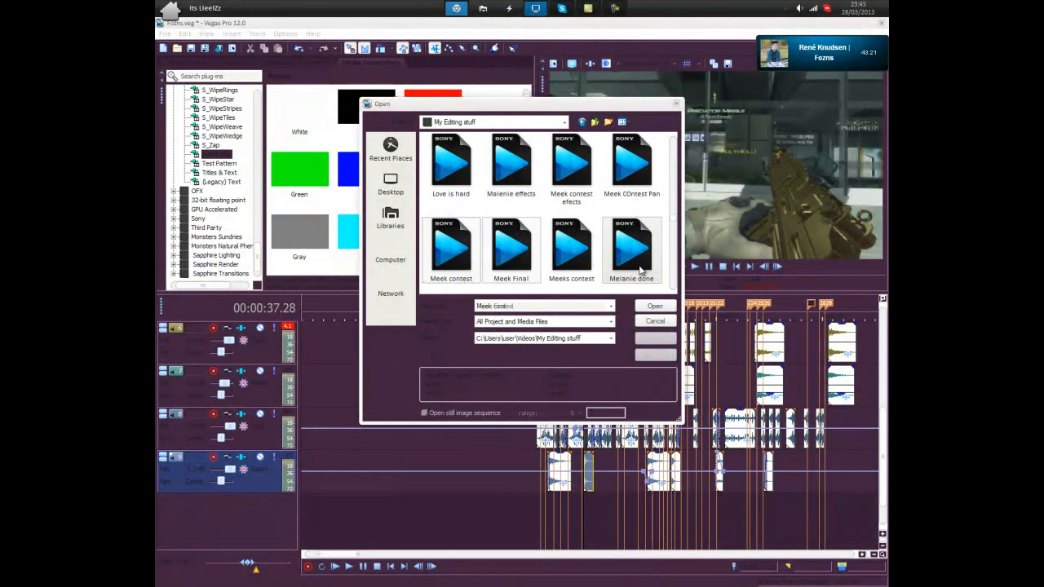
key(m)
key(m)
key(m)
key(m)
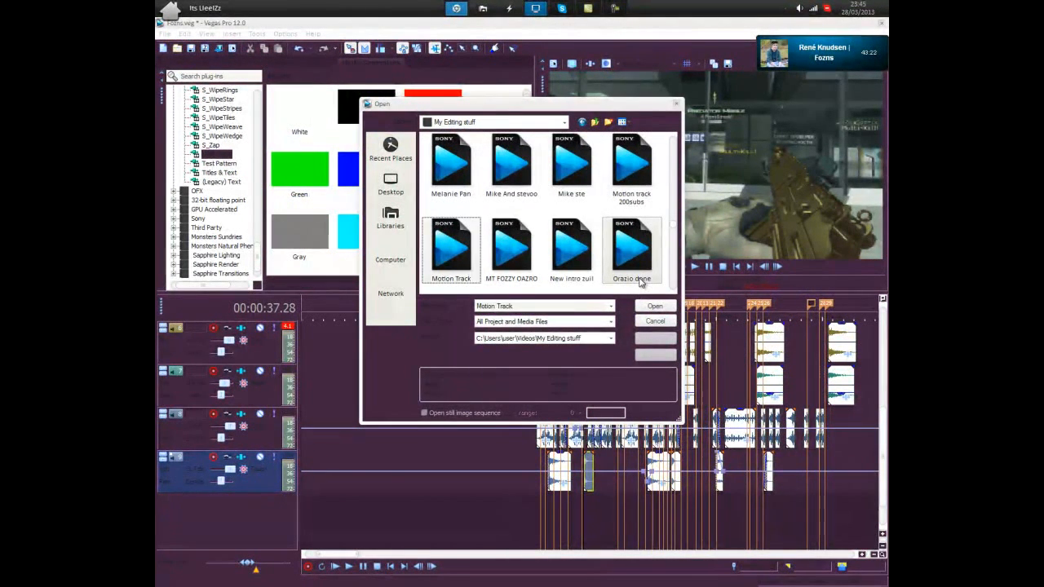
double_click(548, 265)
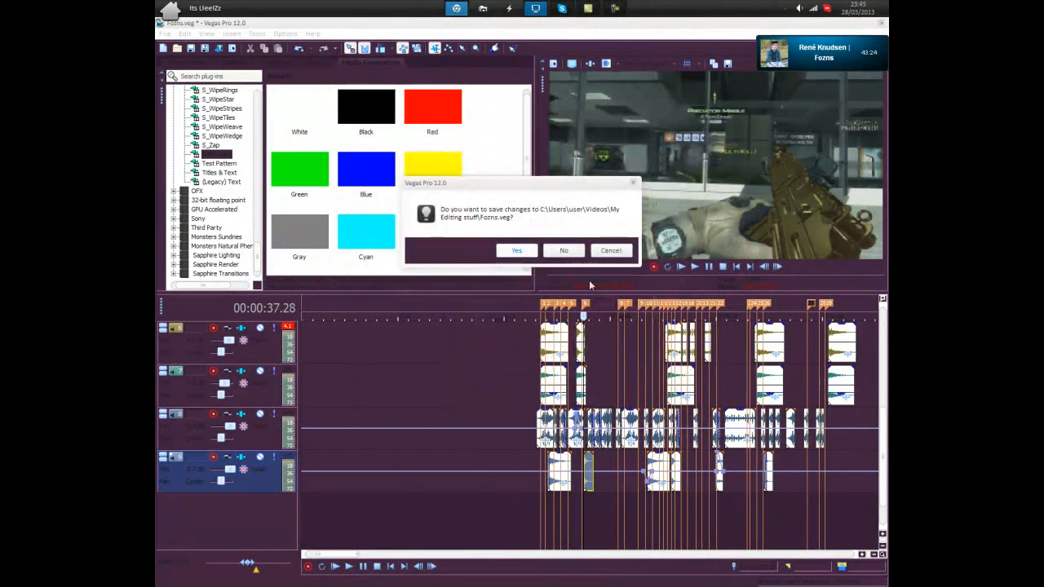
click(567, 252)
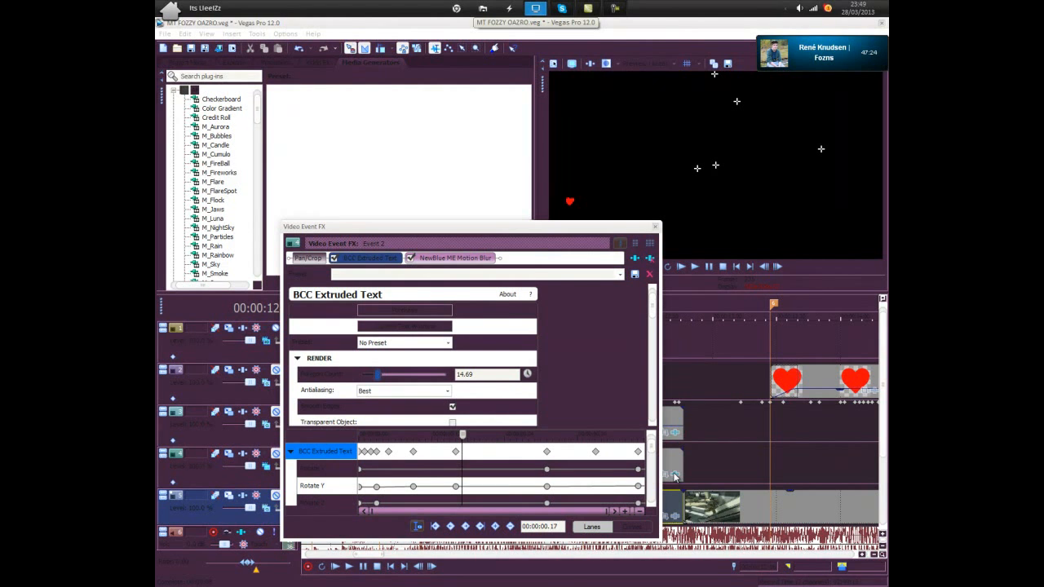
- Set track 3's BCC Extruded Text to Draft Mode antialiasing, zero the first Render value, turn off motion blur, and close its effects
click(405, 392)
click(400, 401)
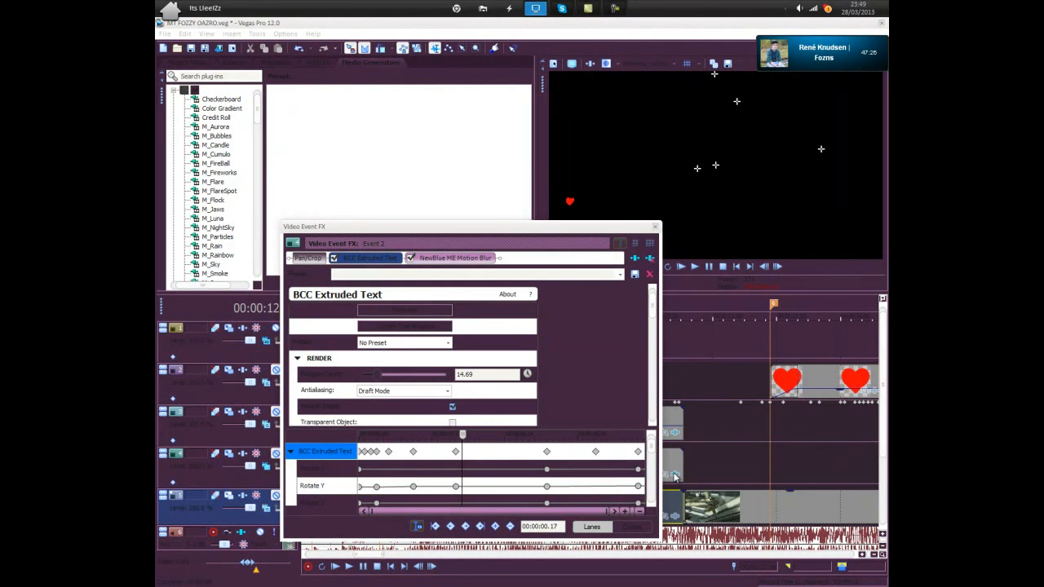
drag(377, 374, 361, 374)
scroll(414, 356, down, 2)
key(space)
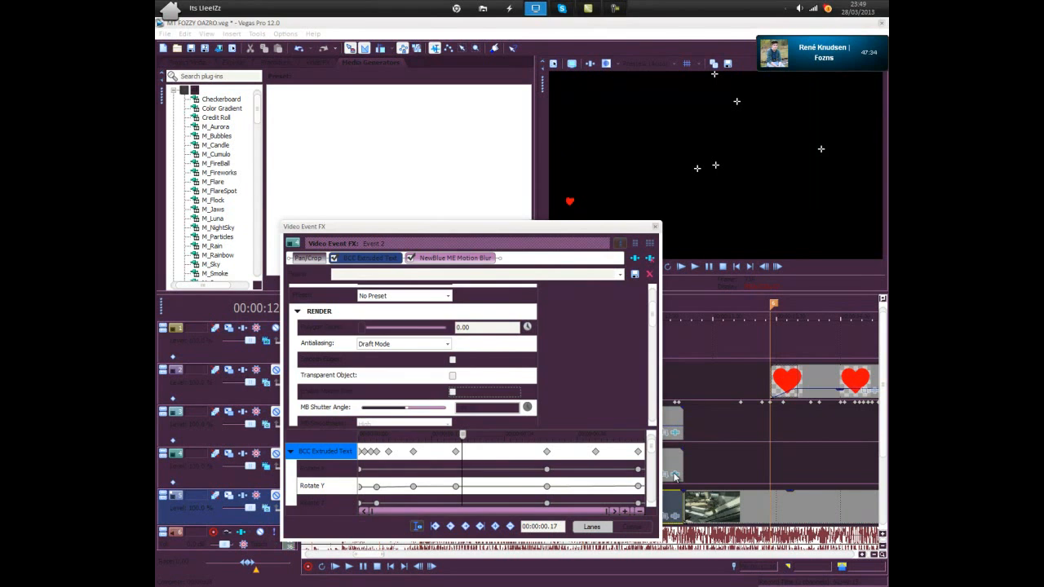
key(Escape)
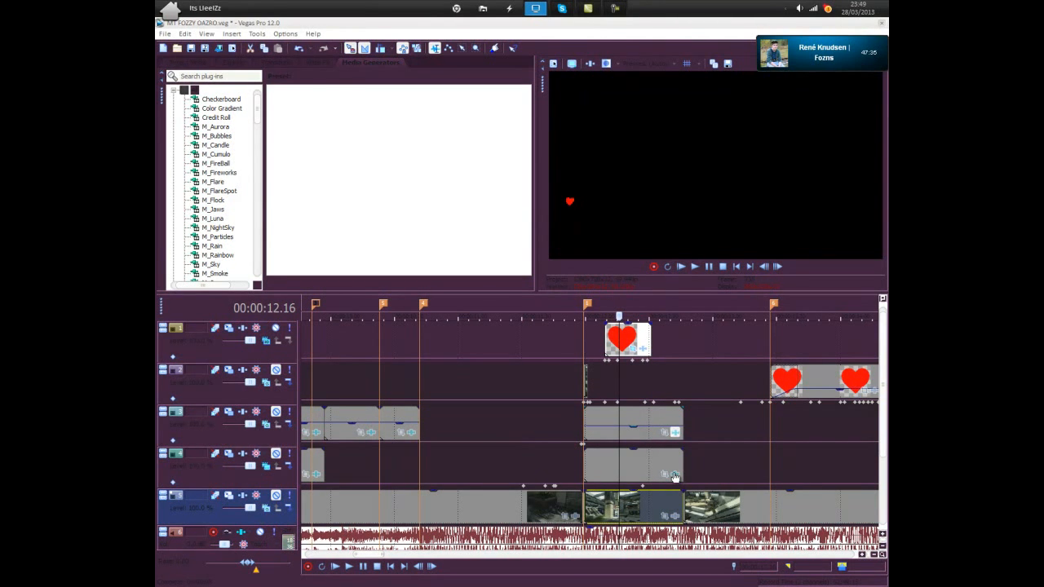
- Give the track 4 text event's BCC Extruded Text the Draft Mode! preset with motion blur off, and close its effects
click(675, 477)
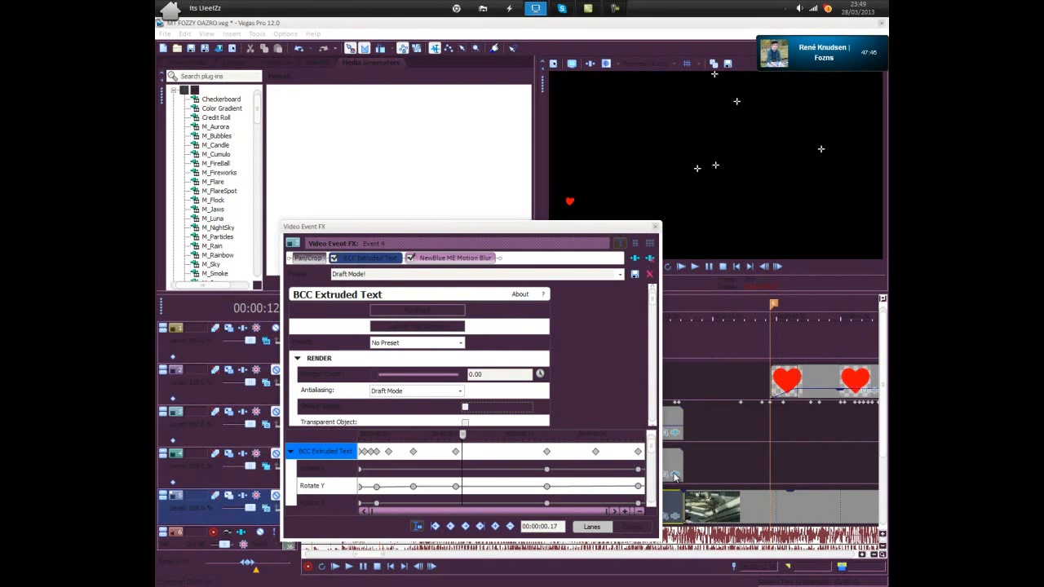
scroll(675, 477, down, 2)
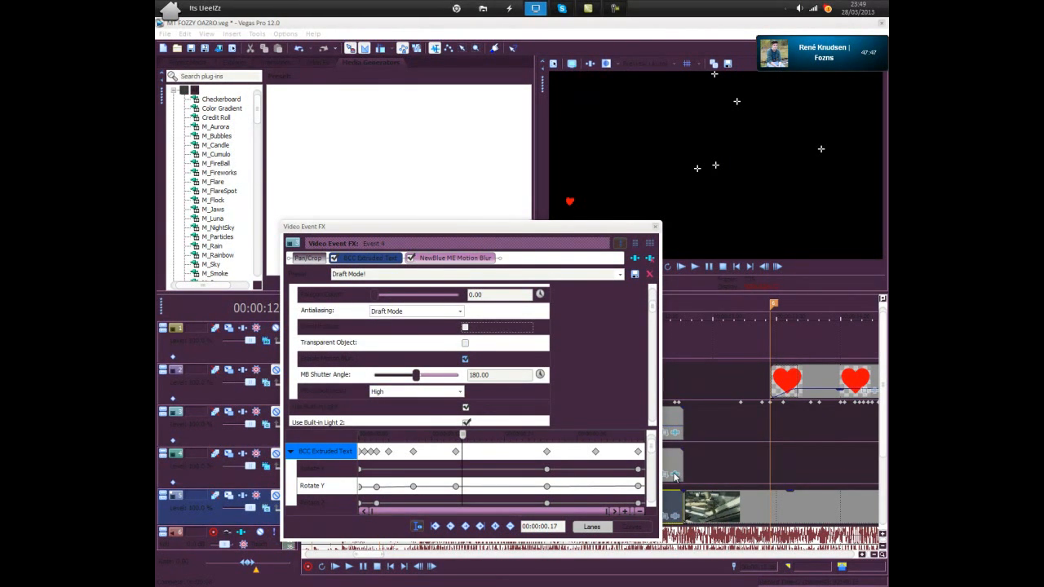
click(465, 359)
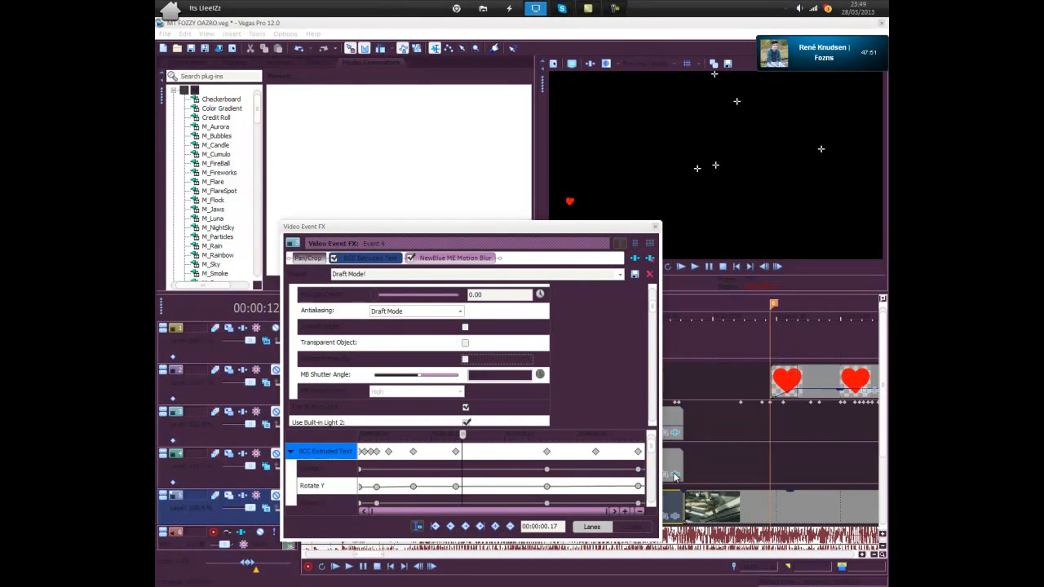
click(655, 226)
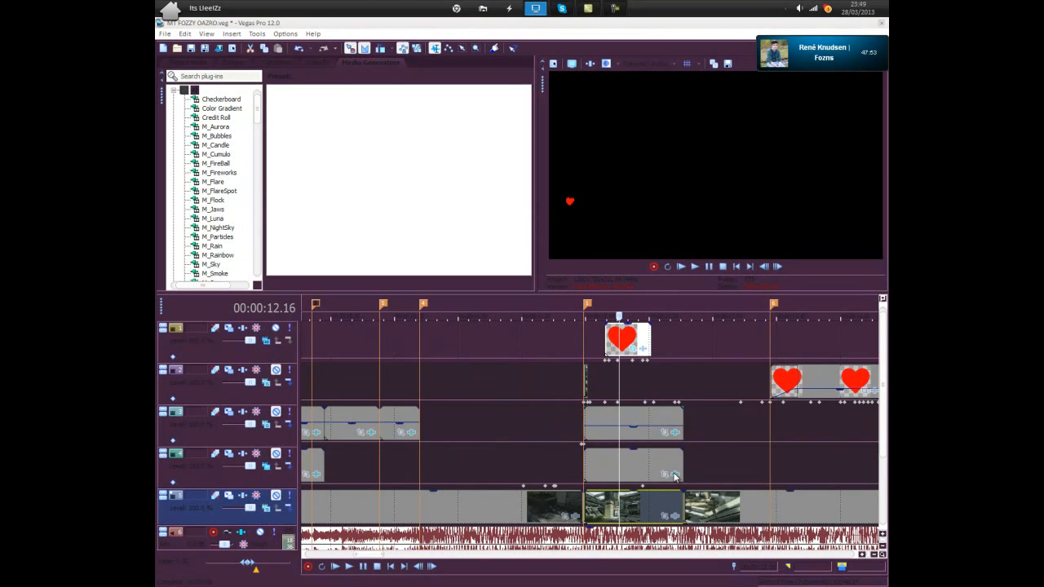
- Unmute the two extruded text tracks, 3 and 4, and select the text event after marker 5 on track 3
click(276, 412)
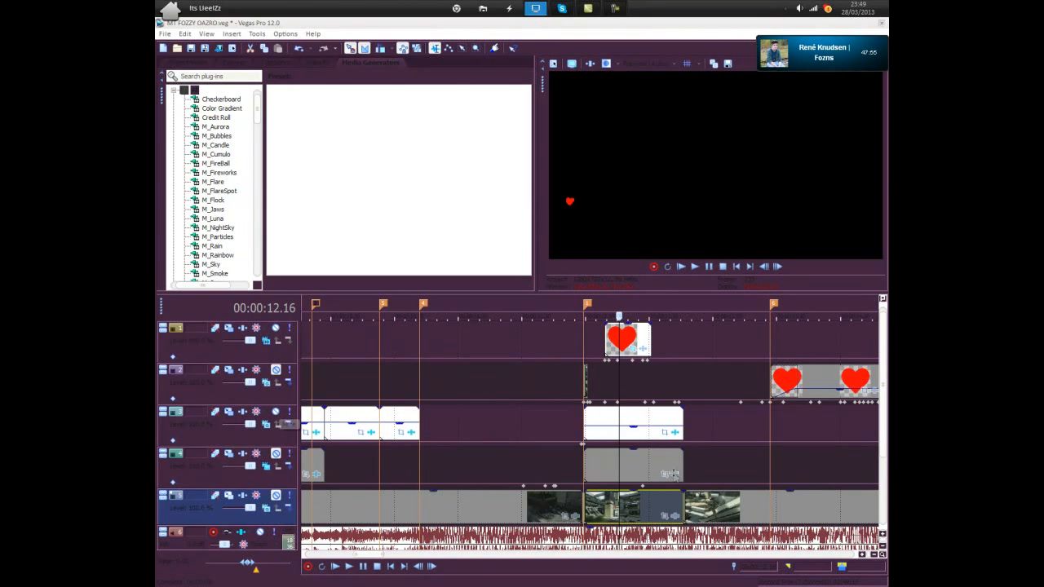
click(276, 454)
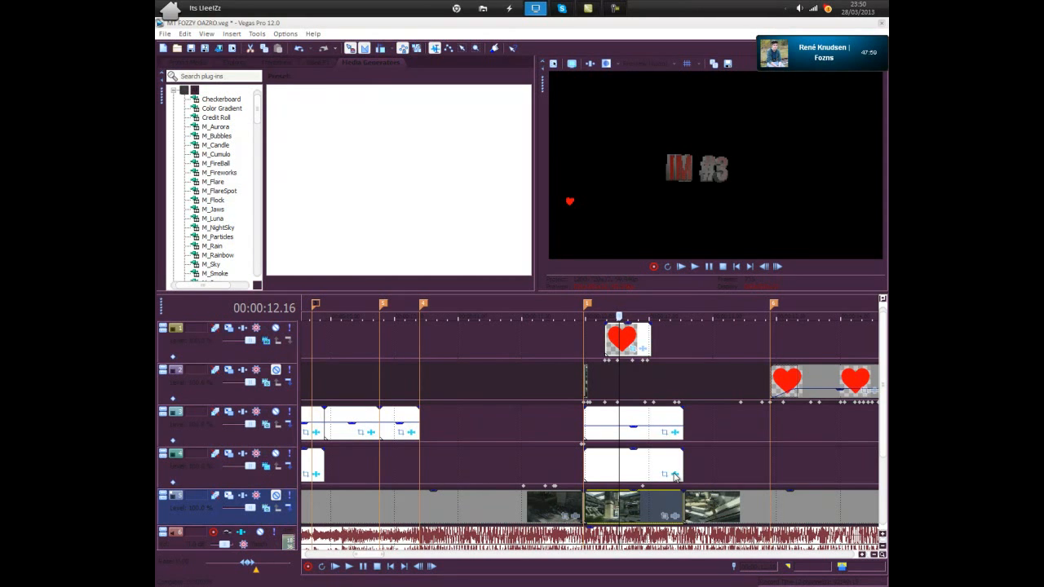
click(585, 423)
- Step forward and back through the frames of the IM #3 text to examine its animation without the gameplay footage
key(space)
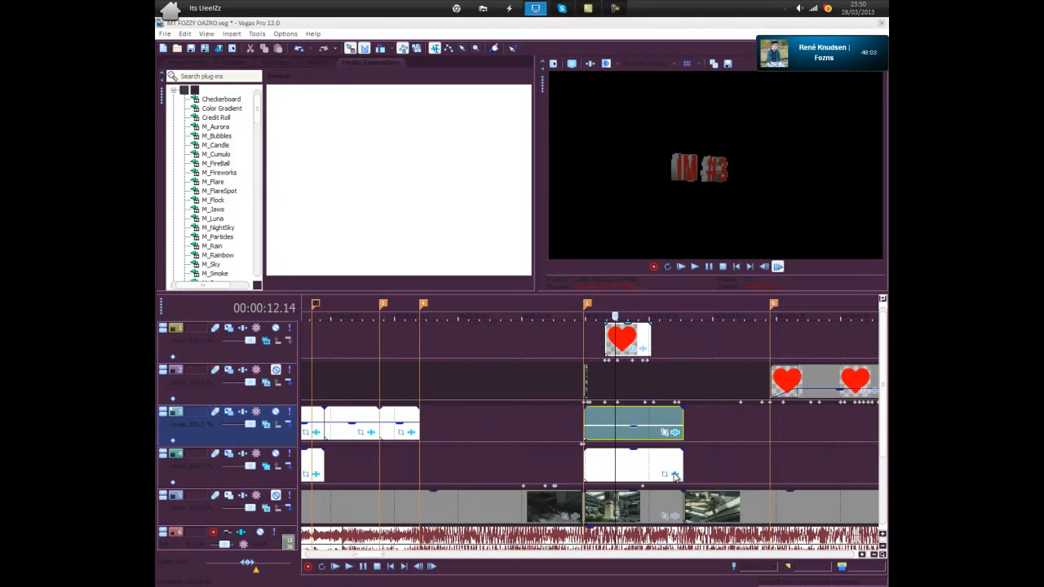
key(Right)
key(Right)
key(Right)
key(Right)
key(Right)
key(Right)
key(Right)
key(Right)
key(Right)
key(Right)
key(Right)
key(Right)
key(Right)
key(Left)
key(Left)
key(Left)
key(Left)
key(Left)
key(Left)
key(Left)
key(Left)
key(Left)
key(Left)
key(Left)
key(Left)
key(Left)
key(Left)
key(Left)
key(Left)
key(Left)
key(Left)
key(Left)
key(Left)
key(Left)
key(Left)
key(Left)
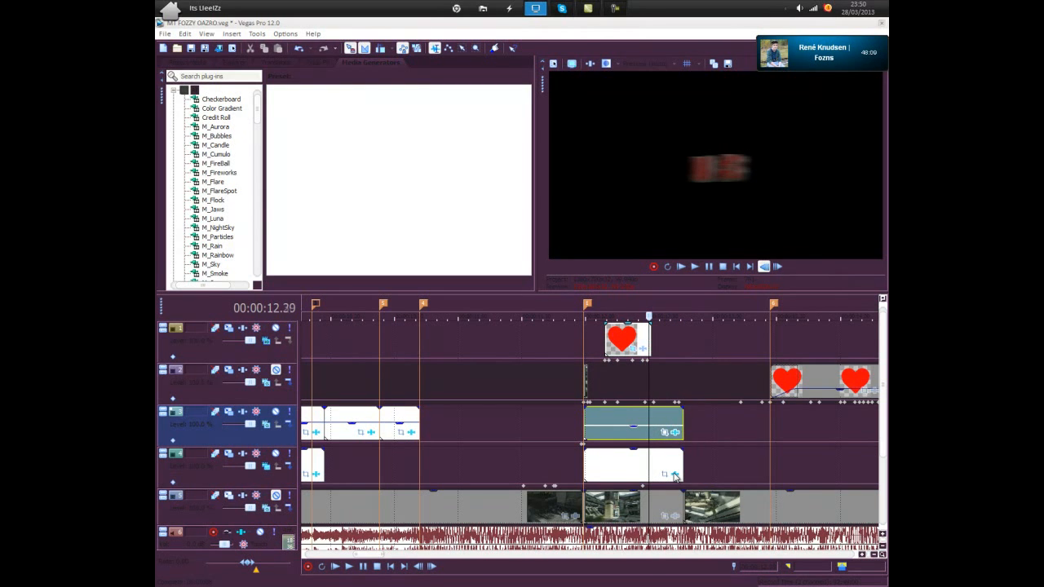
key(Left)
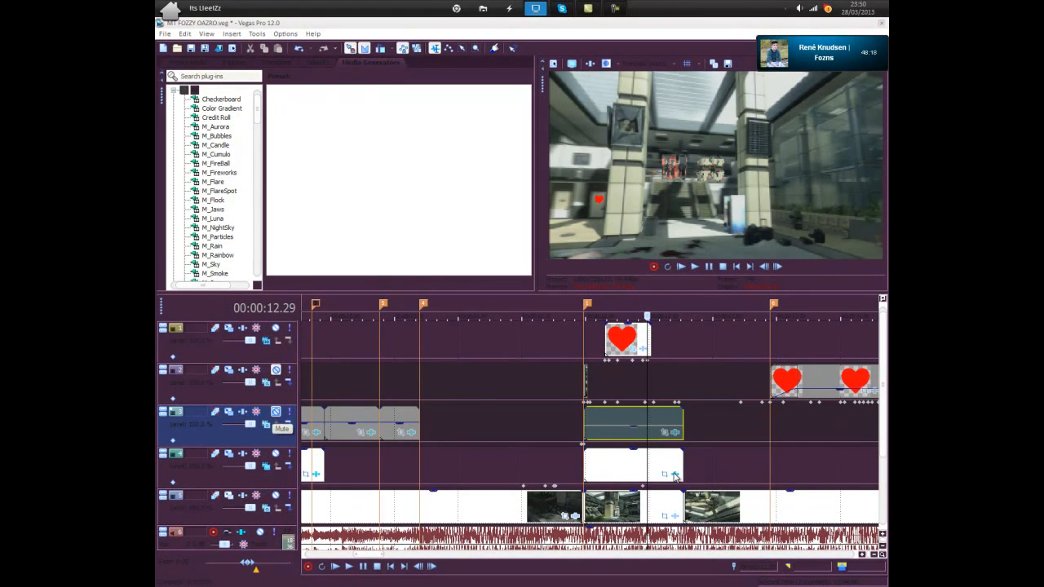
- Toggle the mute of track 3 to compare the title with and without that text layer, leaving the track unmuted
click(275, 412)
click(276, 412)
click(276, 412)
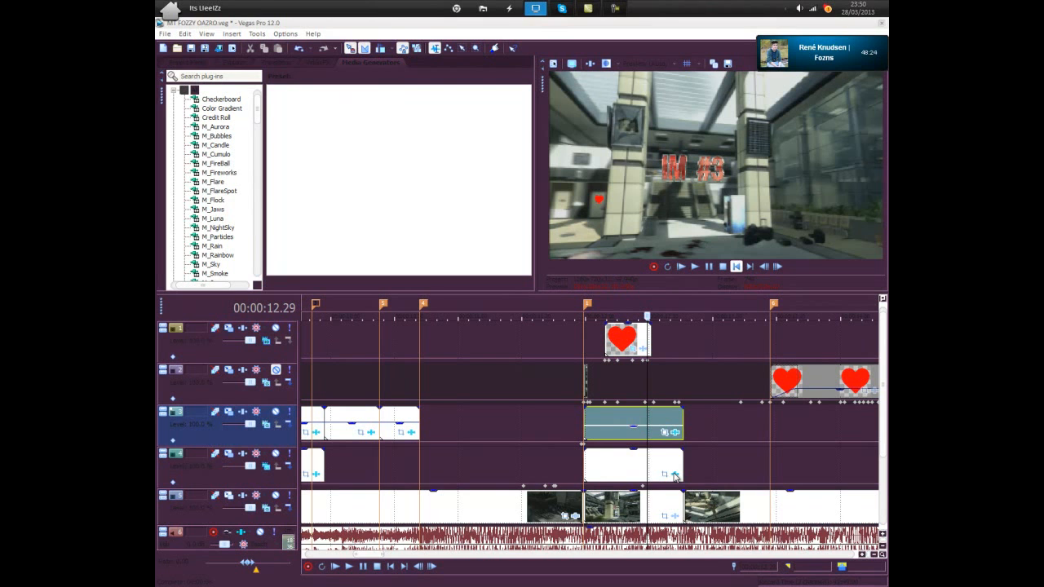
- Step through the frames of the IM #3 text over the gameplay footage to examine how it follows the scene
key(Left)
key(Left)
key(Left)
key(Left)
key(Left)
key(Left)
key(Left)
key(Left)
key(Left)
key(Right)
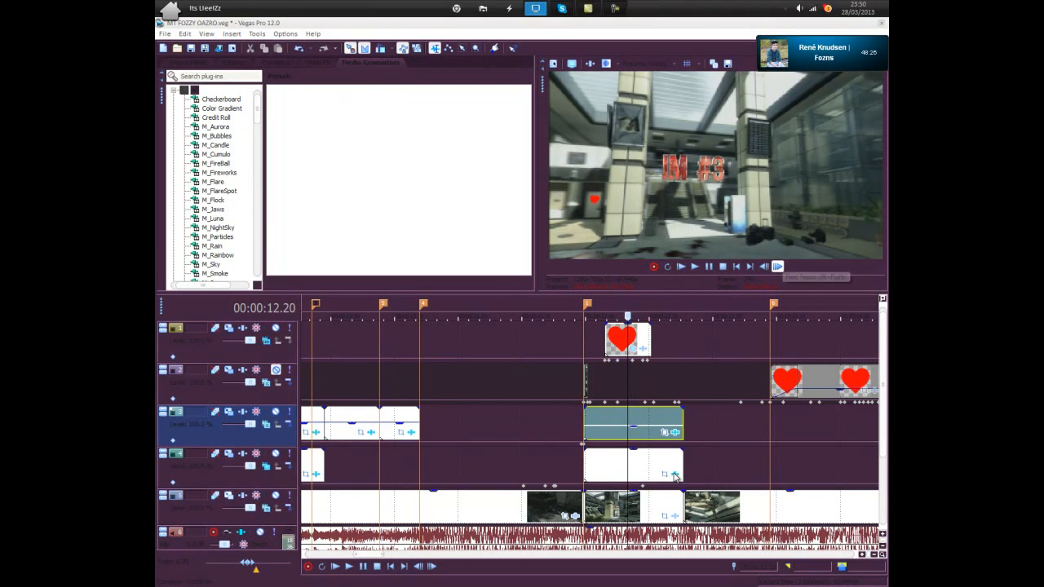
key(Right)
key(Right)
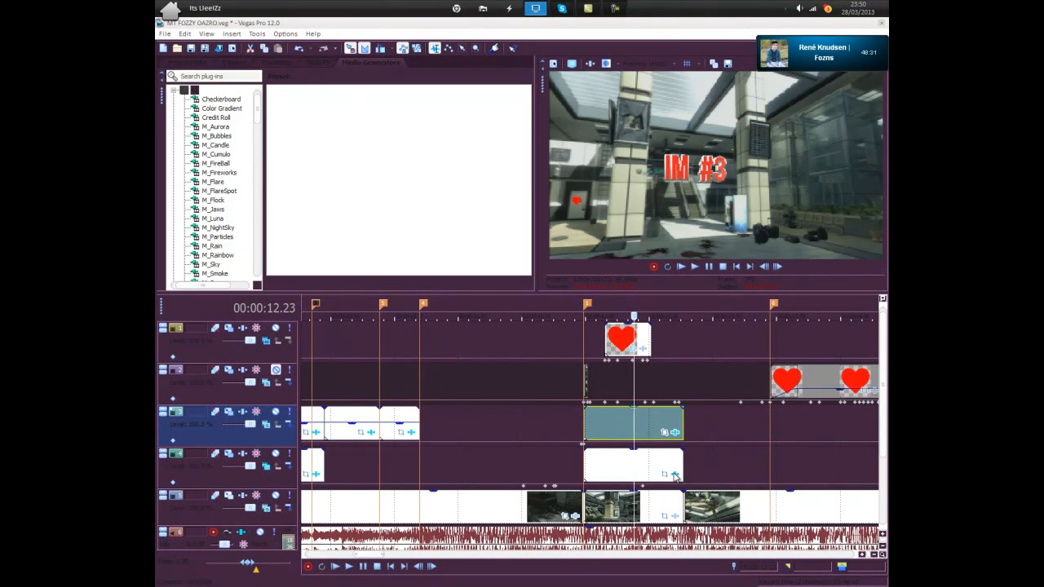
- Lower the opacity of the selected text event on track 3 to about half and check the following frames up to 00:00:12.34
drag(633, 408, 634, 426)
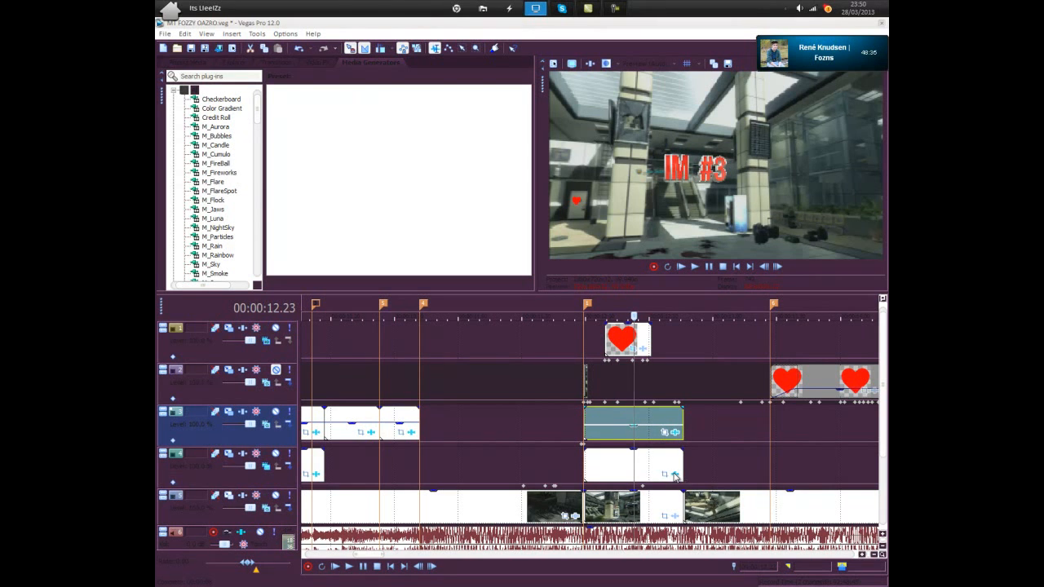
key(alt+Right)
key(alt+Right)
key(alt+Right)
key(alt+Right)
key(alt+Right)
key(alt+Right)
key(alt+Right)
key(alt+Right)
key(alt+Right)
key(alt+Right)
key(alt+Right)
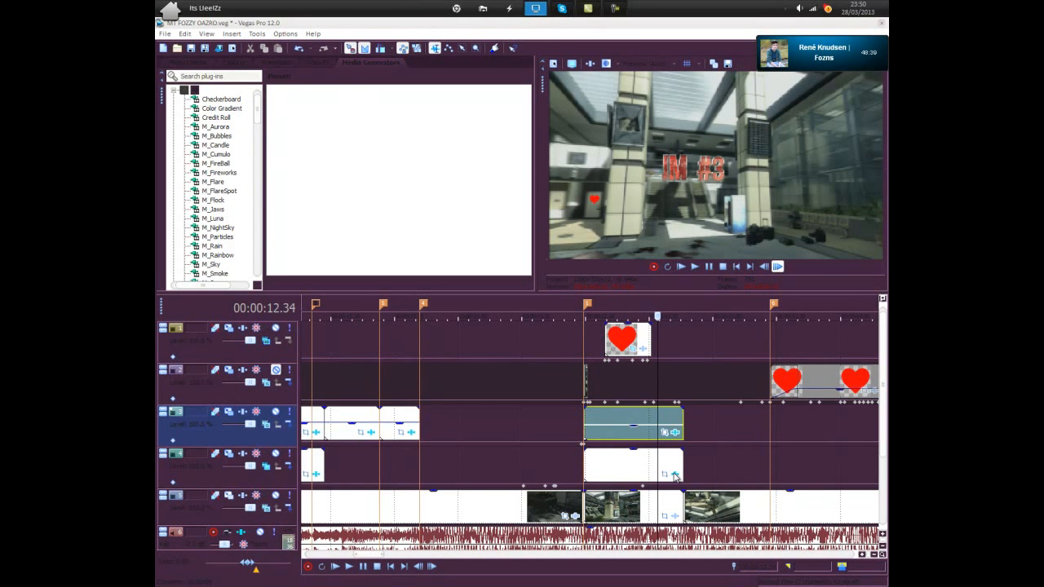
- Toggle the mute of gameplay track 5, leaving it unmuted, and mute text tracks 3 and 4
scroll(673, 476, down, 3)
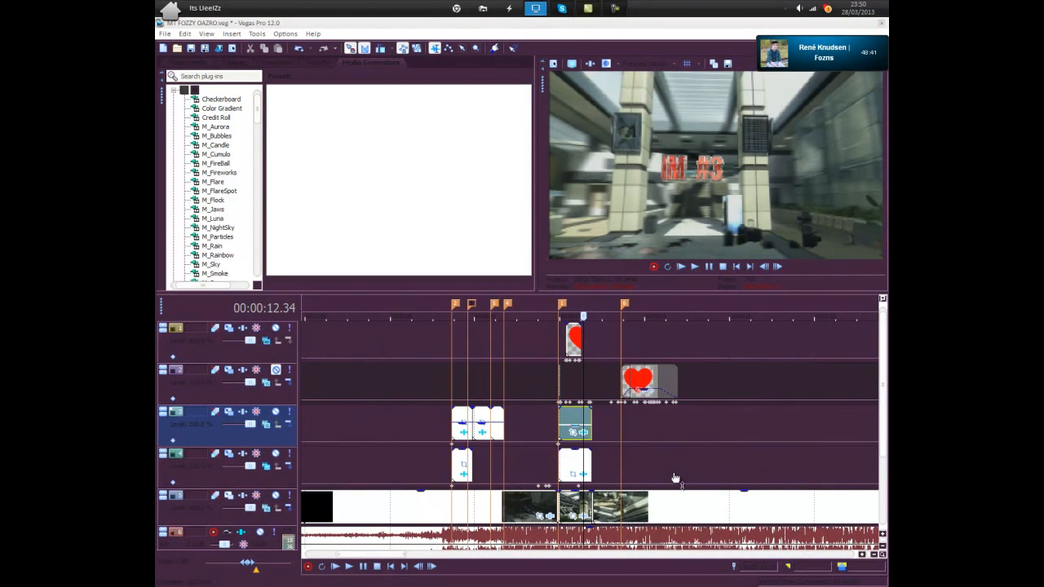
key(ctrl+Left)
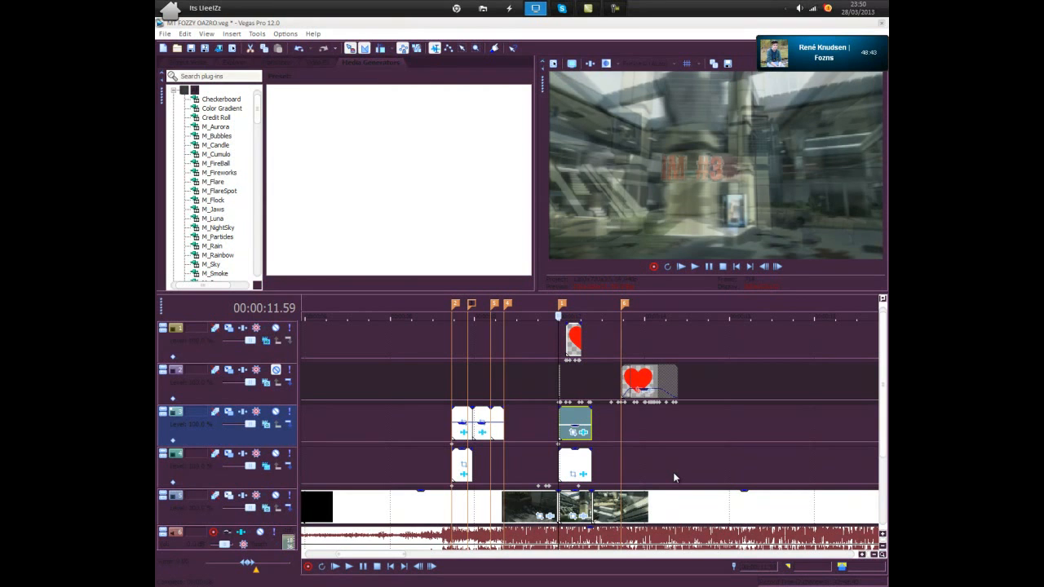
click(275, 495)
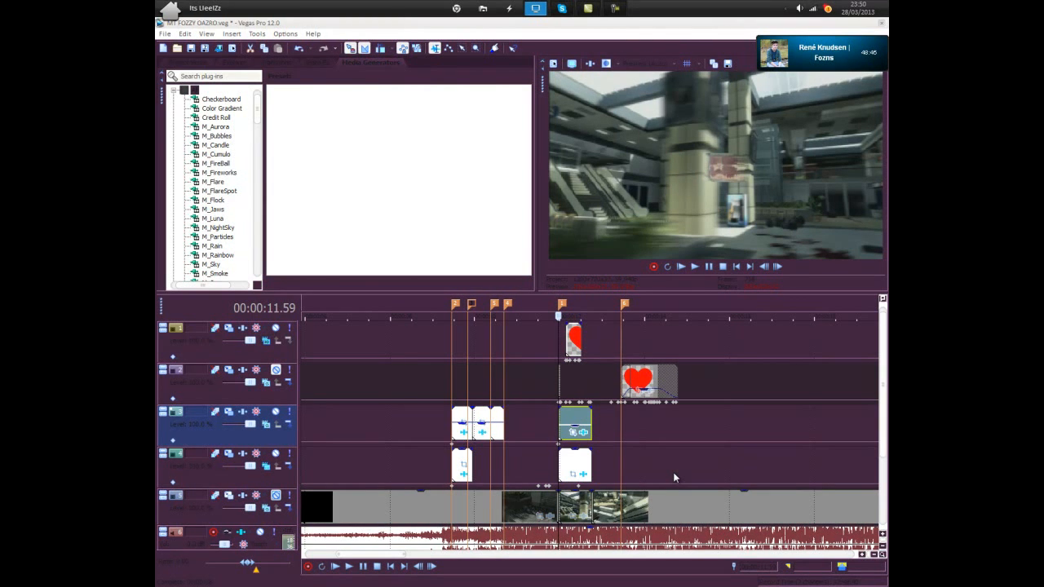
click(276, 495)
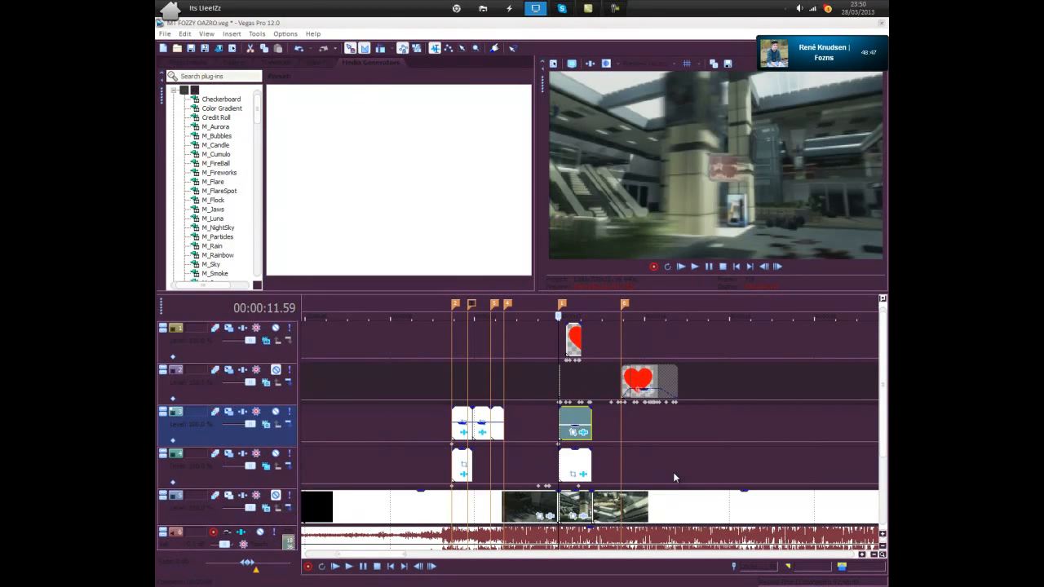
click(276, 412)
click(276, 453)
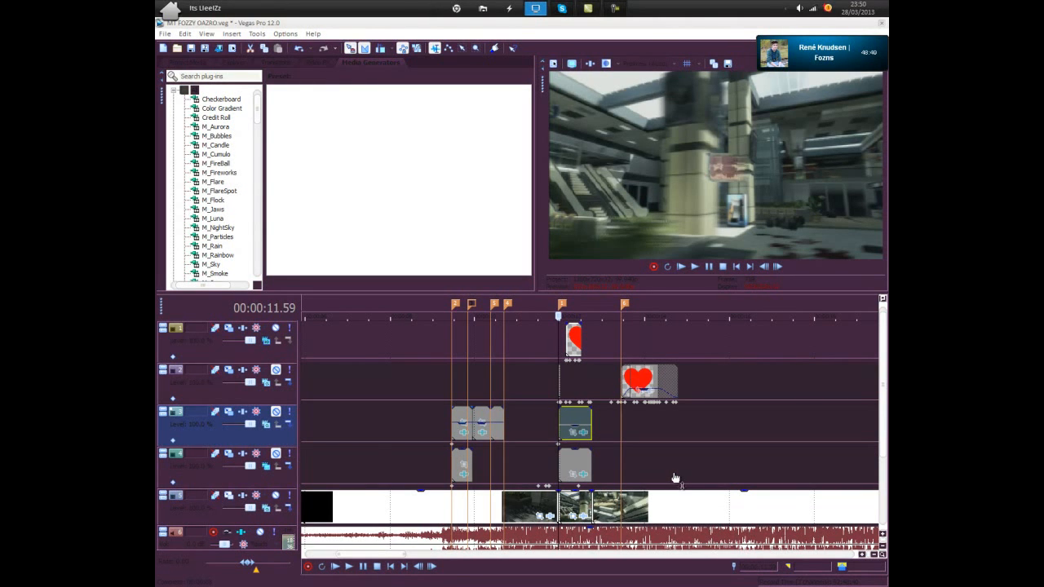
- Step back and forth from the first text event on track 4 up to 00:00:10.25 to examine how the player-name title follows the gameplay
click(454, 465)
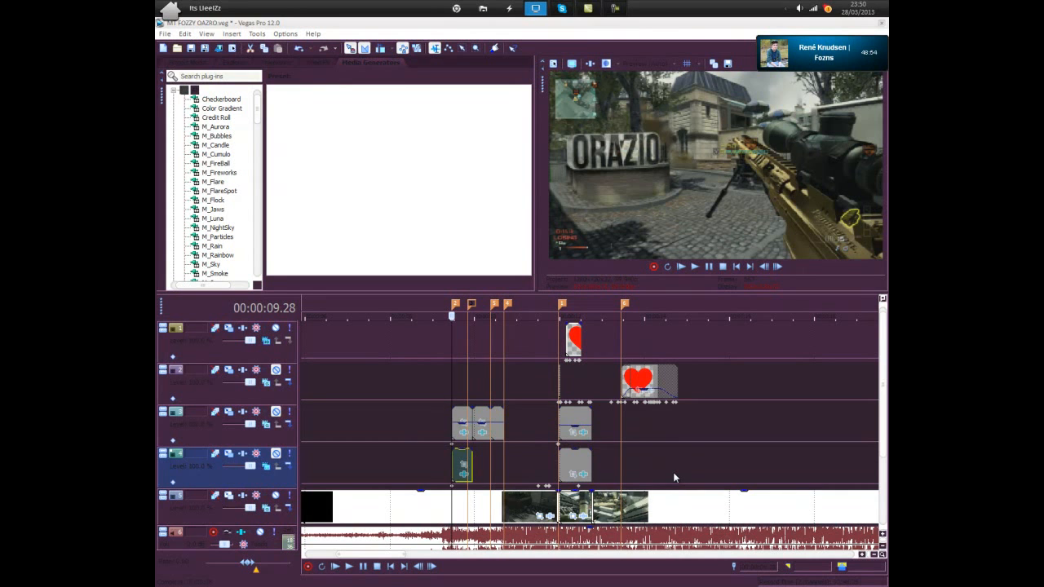
key(Right)
key(Right)
key(Right)
key(Right)
key(Right)
key(Right)
key(Right)
key(Right)
key(Right)
key(Right)
key(Left)
key(Left)
key(Left)
key(Left)
key(Left)
key(Left)
key(Left)
key(Left)
key(Left)
key(Left)
key(Left)
key(Left)
key(Left)
key(Left)
key(Left)
key(Left)
key(Left)
key(Left)
key(Left)
key(Left)
key(Left)
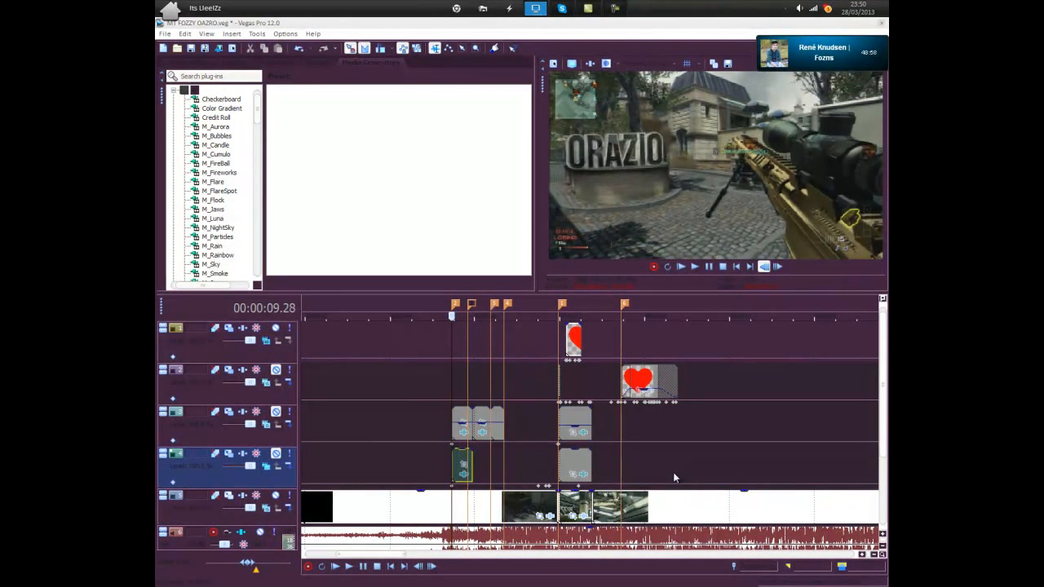
key(Right)
key(Right)
key(Right)
key(Right)
key(Right)
key(Right)
key(Right)
key(Right)
key(Right)
key(Right)
key(Right)
key(Right)
key(Right)
key(Right)
key(Right)
key(Right)
key(Right)
key(Right)
key(Right)
key(Right)
key(Right)
key(Right)
key(Right)
key(Right)
key(Right)
key(Right)
key(Right)
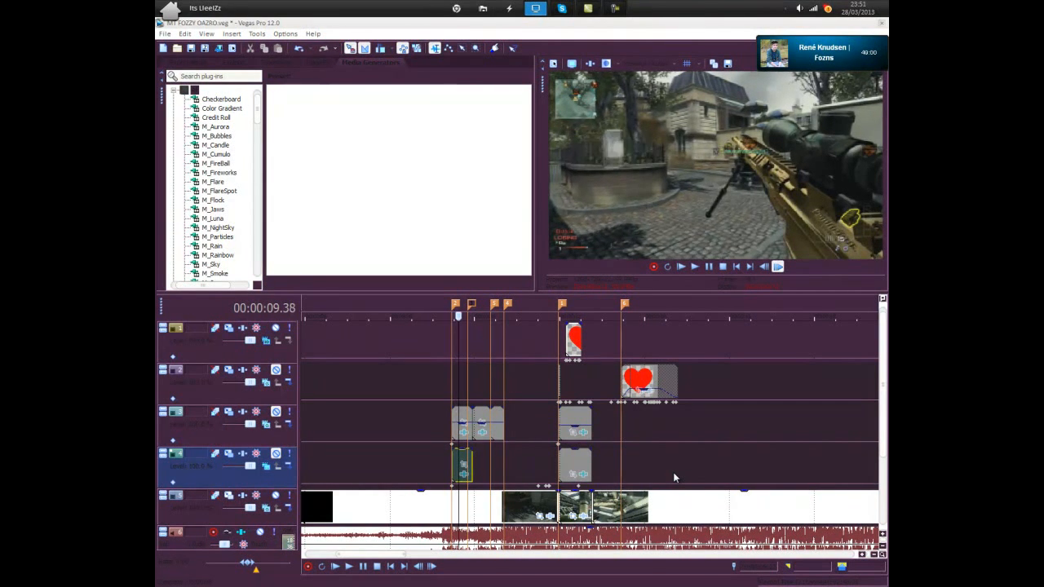
key(Right)
key(Right)
key(Right)
key(Right)
key(Right)
key(Right)
key(Right)
key(Right)
key(Right)
key(Right)
key(Right)
key(Right)
key(Right)
key(Right)
key(Right)
key(Right)
key(Right)
key(Right)
key(Right)
key(Right)
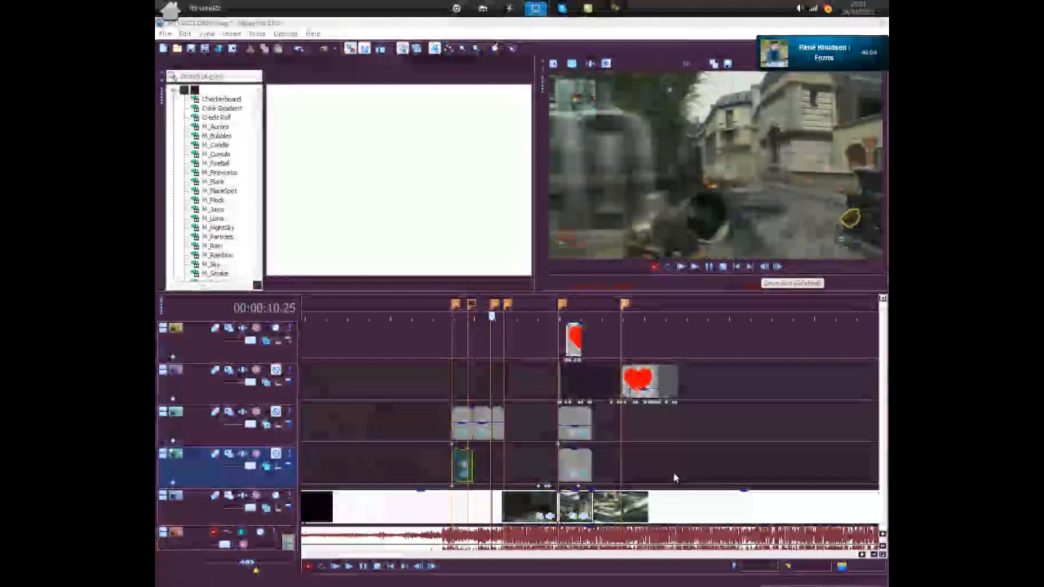
- Select the first text event on track 3 and step through its frames up to 00:00:09.57 to examine the change to the IS text
click(456, 415)
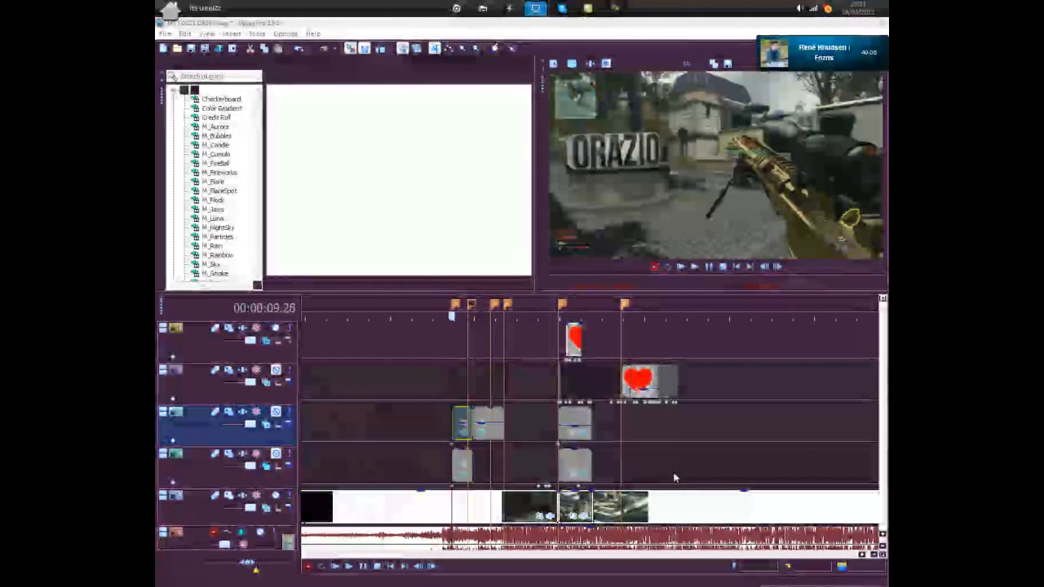
key(ctrl+z)
key(ctrl+z)
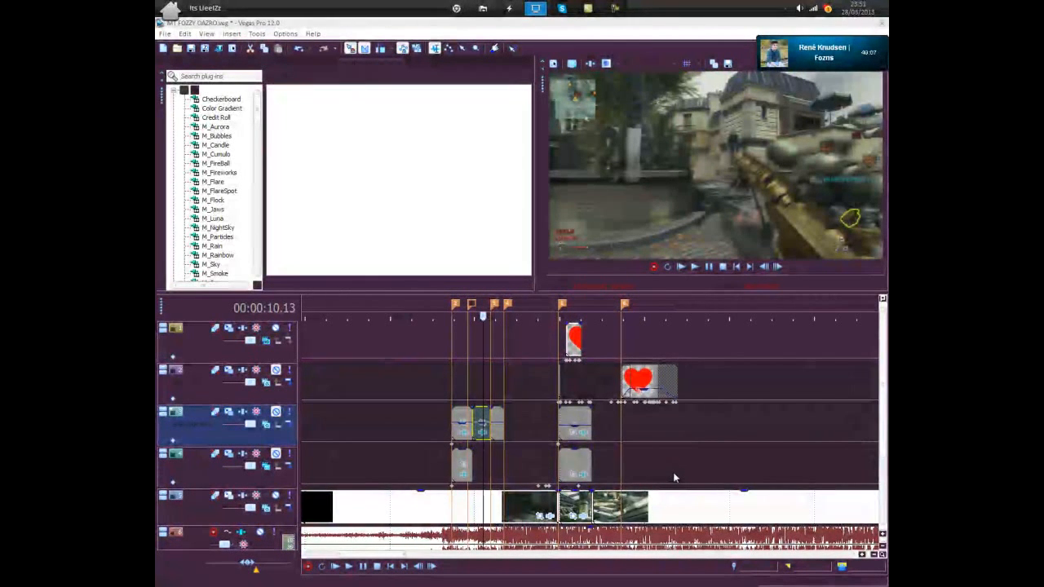
key(ctrl+z)
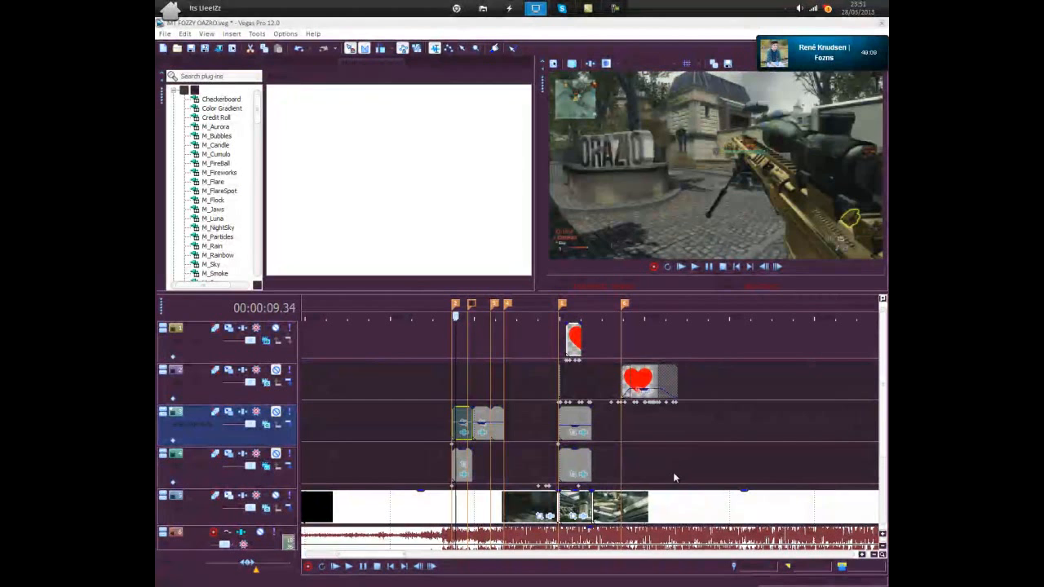
key(Left)
key(Left)
key(Left)
key(Left)
key(Left)
key(Left)
key(Left)
key(Right)
key(Right)
key(Right)
key(Right)
key(Right)
key(Right)
key(Right)
key(Right)
key(Right)
key(Right)
key(Right)
key(Right)
key(Right)
key(Right)
key(Right)
key(Right)
key(Right)
key(Right)
key(Right)
key(Right)
key(Right)
key(Right)
key(Right)
key(Right)
key(Right)
key(Right)
key(Right)
key(Right)
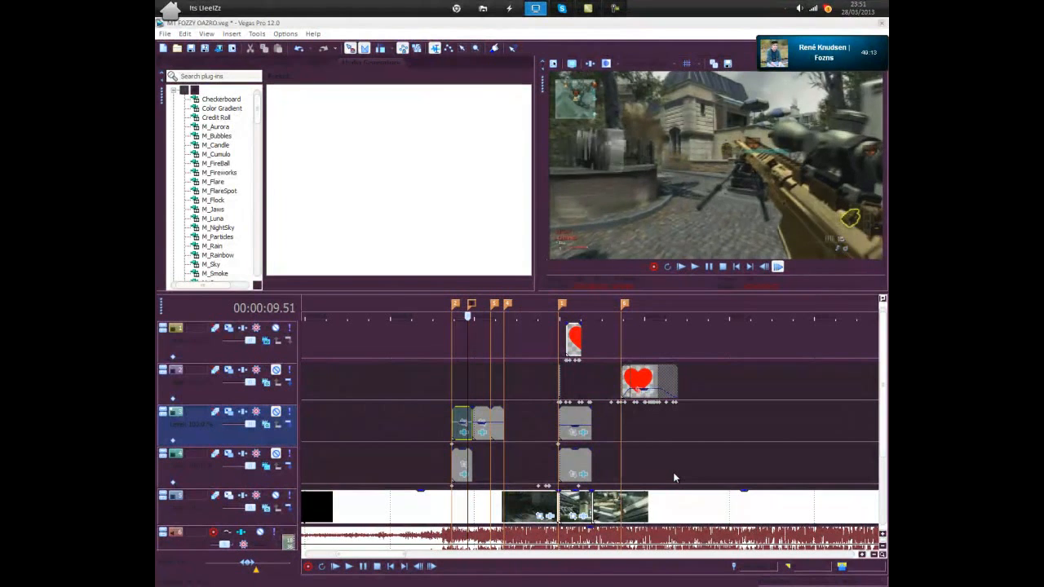
key(Right)
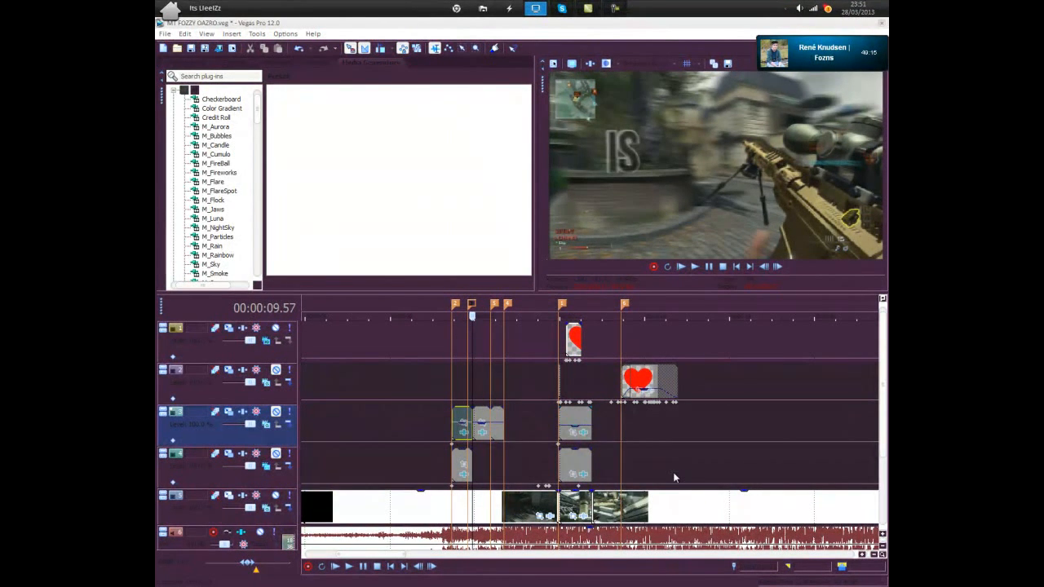
- Return to the IM #3 text event on track 3 and step through its opening frames to examine its motion over the gameplay
key(1)
key(Right)
key(Right)
key(Right)
key(Right)
key(Right)
key(Right)
key(Right)
key(Right)
key(Right)
key(Left)
key(Left)
key(Left)
key(Left)
key(Left)
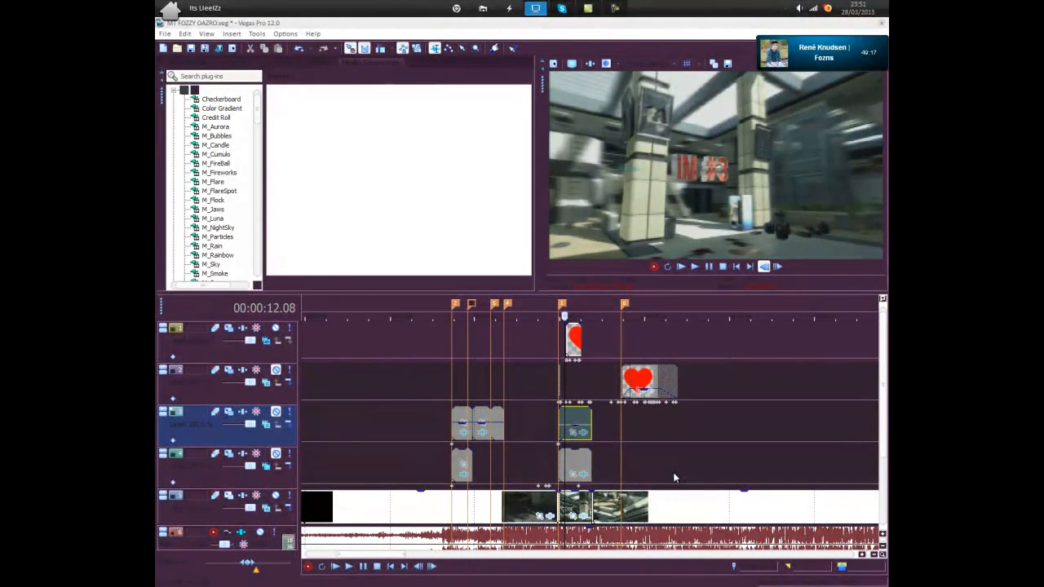
key(Right)
key(Right)
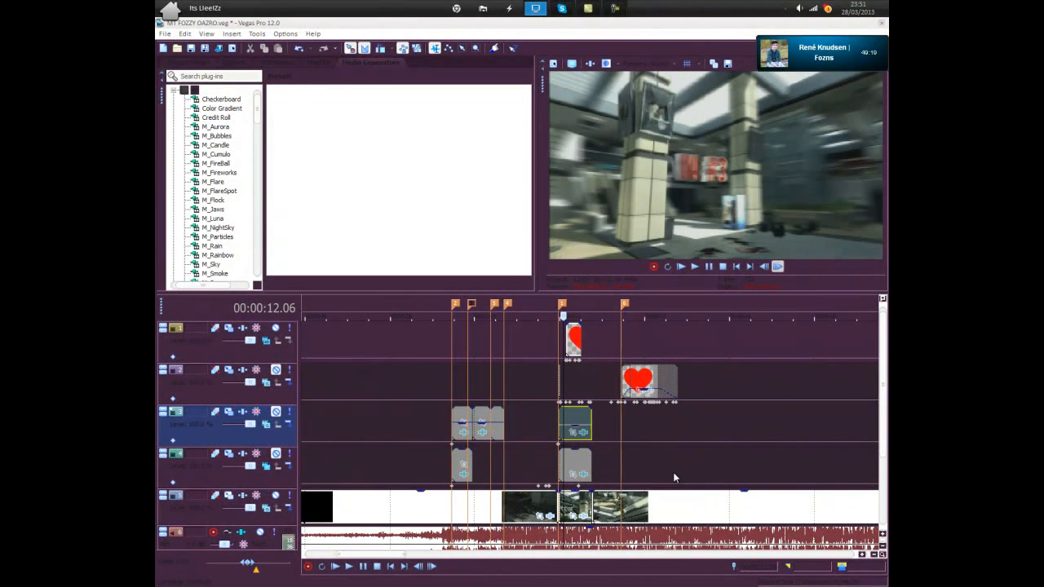
- Step through the IM #3 text event's frames up to 00:00:12.44 to examine how the title and heart follow the gameplay
key(Right)
key(Right)
key(Right)
key(Right)
key(Right)
key(Right)
key(Right)
key(Right)
key(Right)
key(Right)
key(Right)
key(Right)
key(Right)
key(Right)
key(Right)
key(Right)
key(Right)
key(Right)
key(Right)
key(Right)
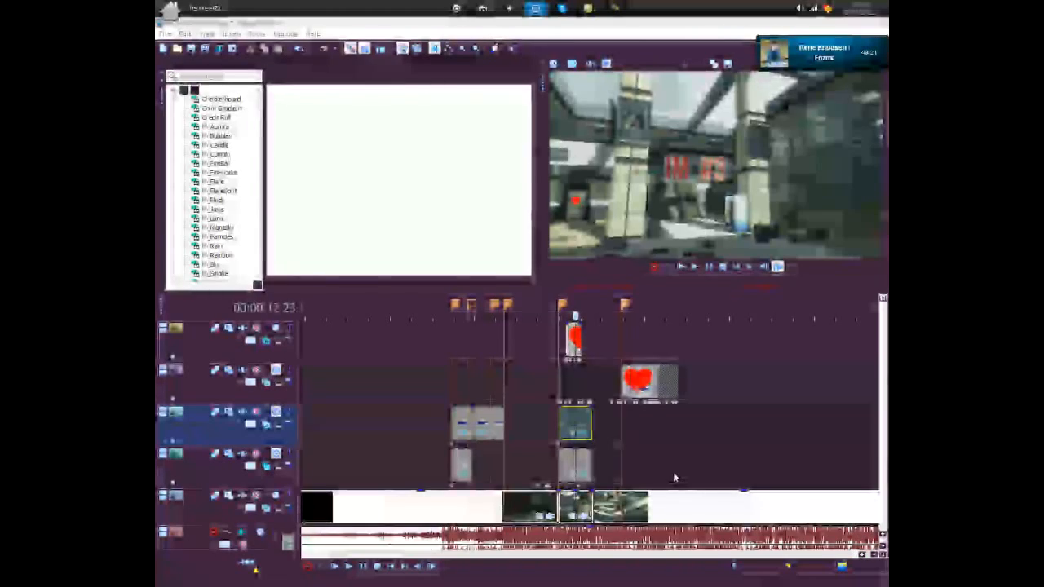
key(Right)
key(Right)
key(Right)
key(Right)
key(Right)
key(Right)
key(Right)
key(Right)
key(Right)
key(Right)
key(Right)
key(Right)
key(Right)
key(Right)
key(Left)
key(Left)
key(Left)
key(Left)
key(Left)
key(Left)
key(Left)
key(Left)
key(Left)
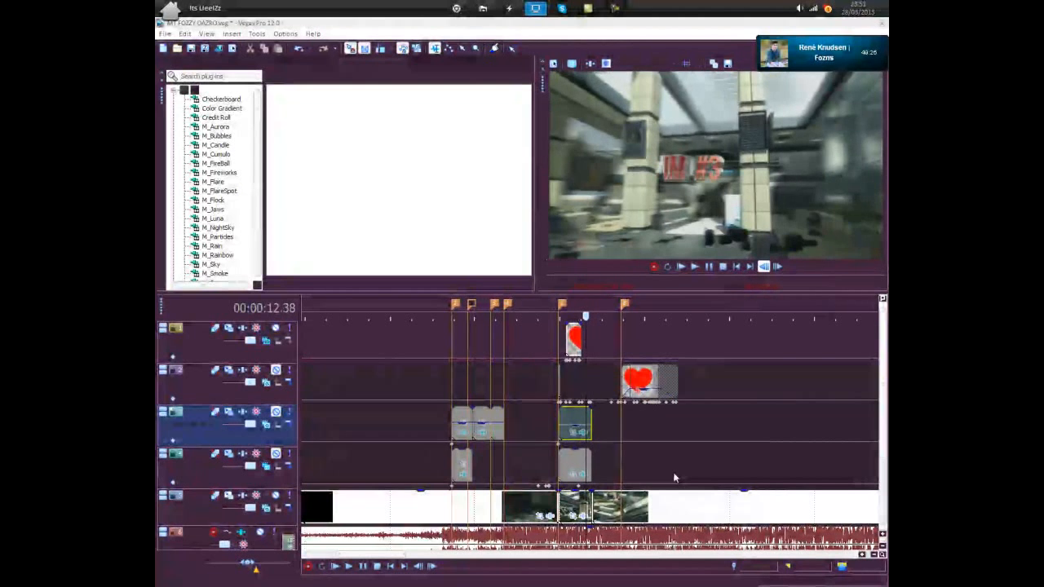
key(Right)
key(Right)
key(Right)
key(Right)
key(Right)
key(Right)
key(Right)
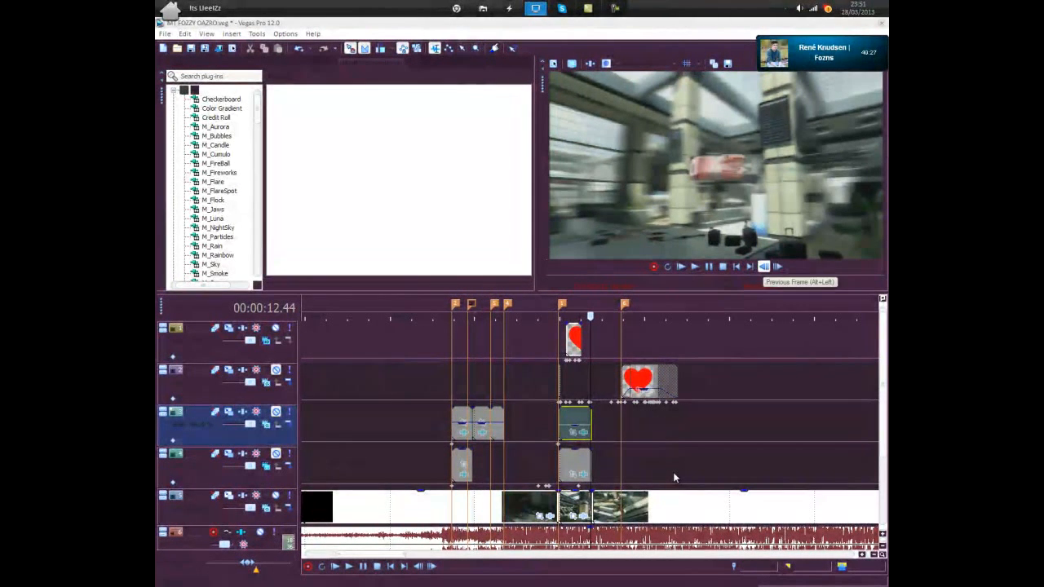
- Step back through the IM #3 text event to 00:00:12.04 to recheck the title's tracking near its start
key(Left)
key(Left)
key(Left)
key(Left)
key(Left)
key(Left)
key(Left)
key(Left)
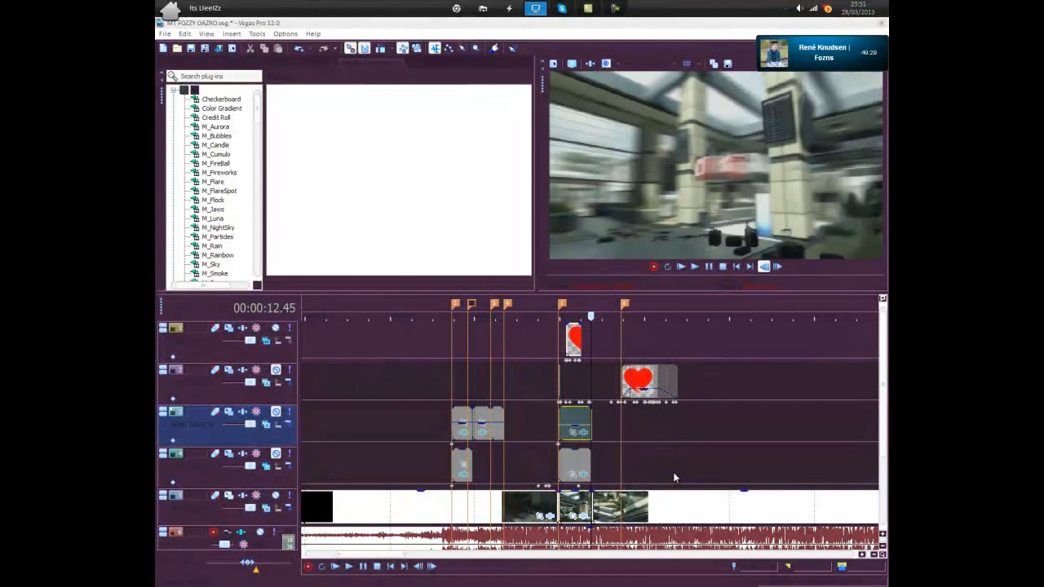
key(Left)
key(Left)
key(Left)
key(Left)
key(Left)
key(Left)
key(Left)
key(Left)
key(Left)
key(Left)
key(Left)
key(Left)
key(Left)
key(Left)
key(Left)
key(Left)
key(Left)
key(Left)
key(Left)
key(Left)
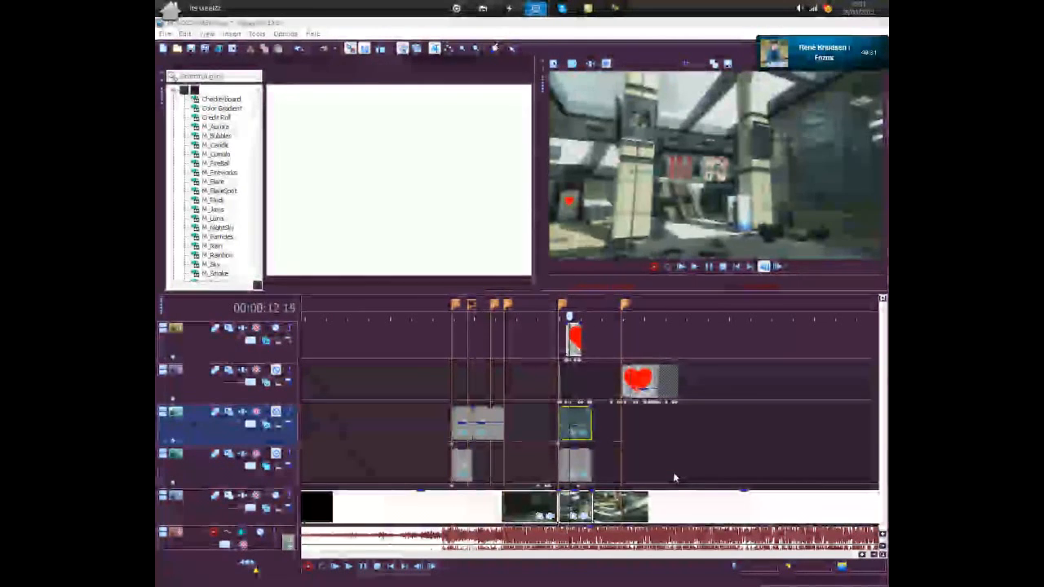
key(Left)
key(Left)
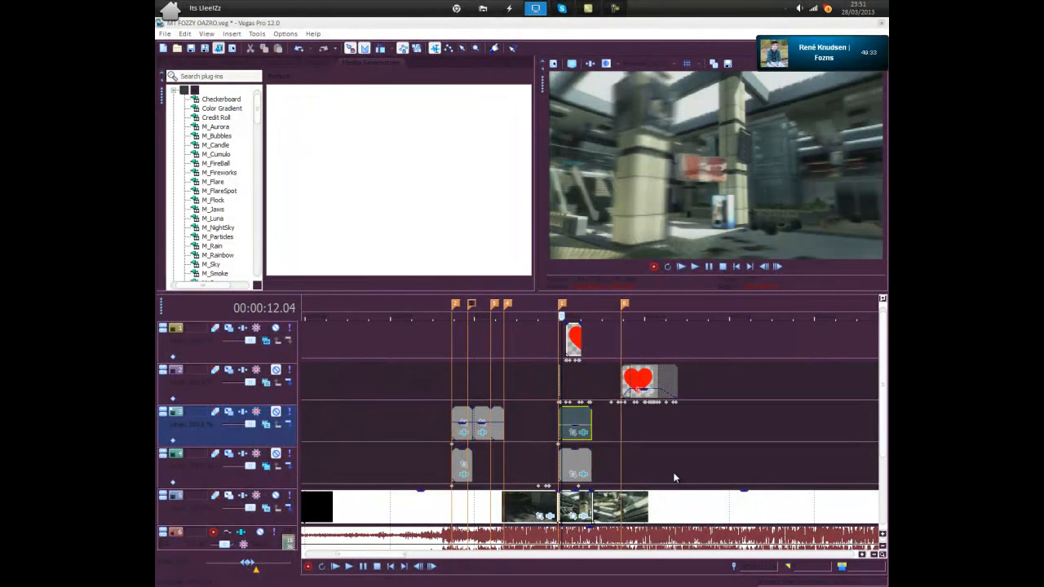
- Open the Orazio is dead project from the My Editing stuff folder, discarding the changes to the current project
key(alt+f)
key(Down)
key(Down)
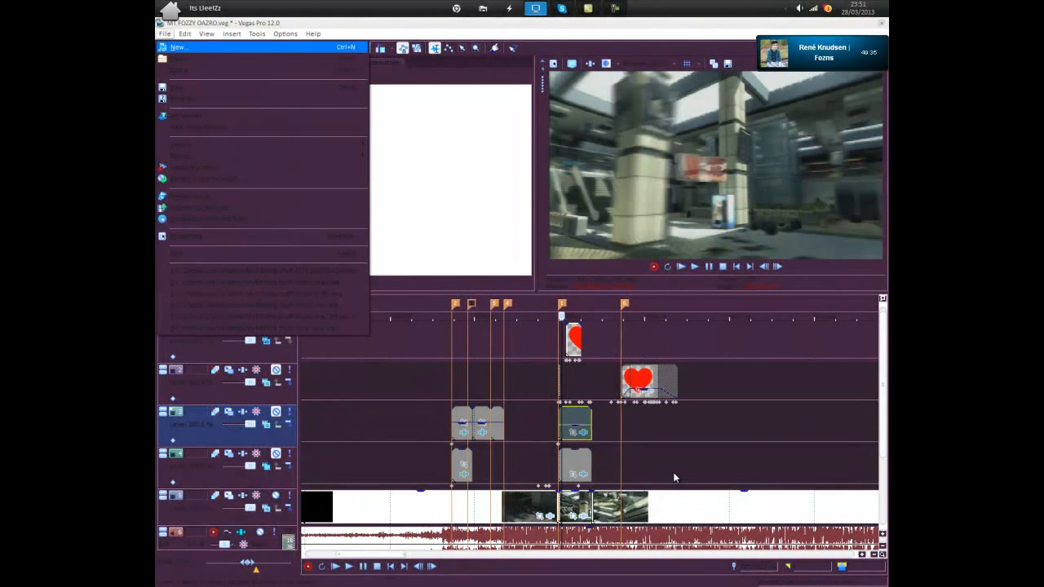
key(Return)
drag(673, 143, 673, 156)
click(632, 199)
key(o)
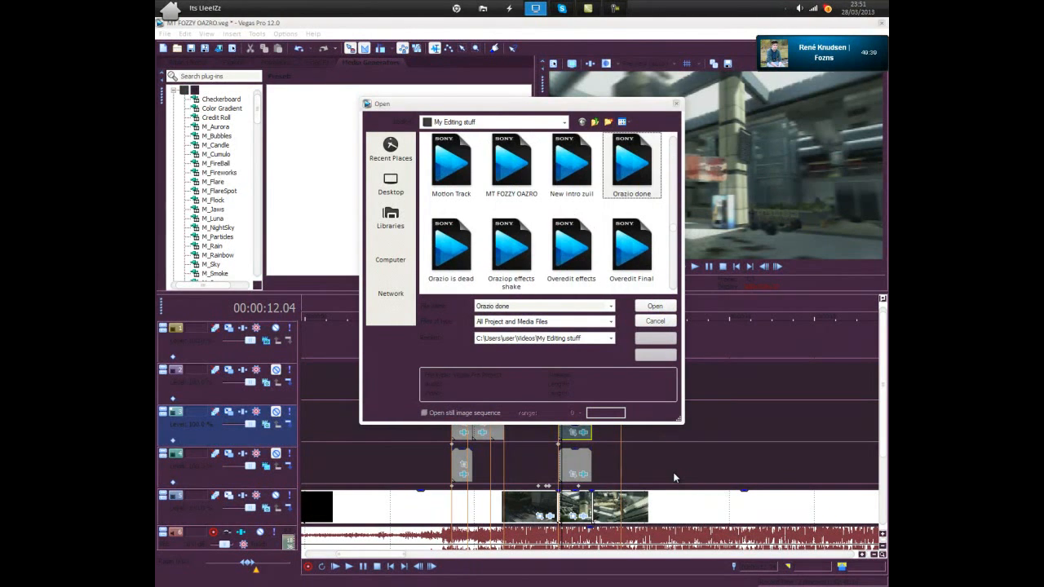
key(o)
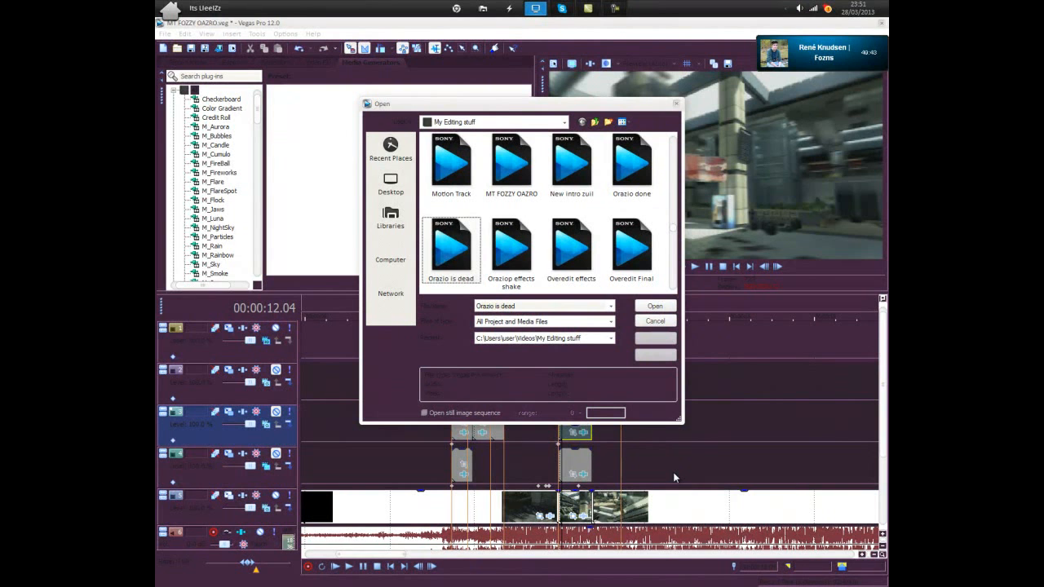
key(Return)
key(n)
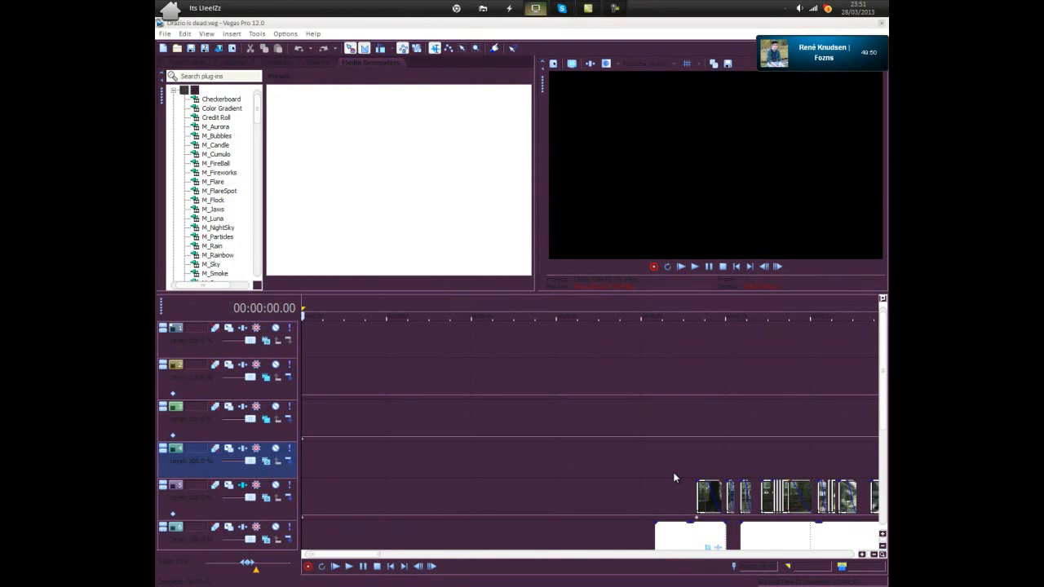
- Select the first event on track 5 at 00:00:09.19 and mute tracks 3, 4 and 5 to view the gameplay without them
scroll(672, 473, down, 3)
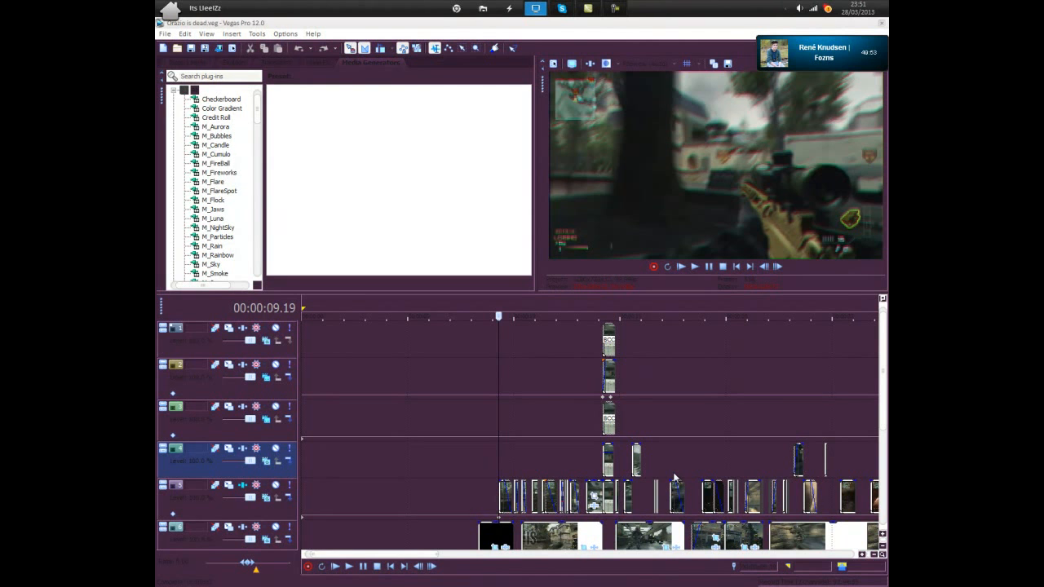
scroll(673, 472, up, 3)
scroll(673, 473, down, 5)
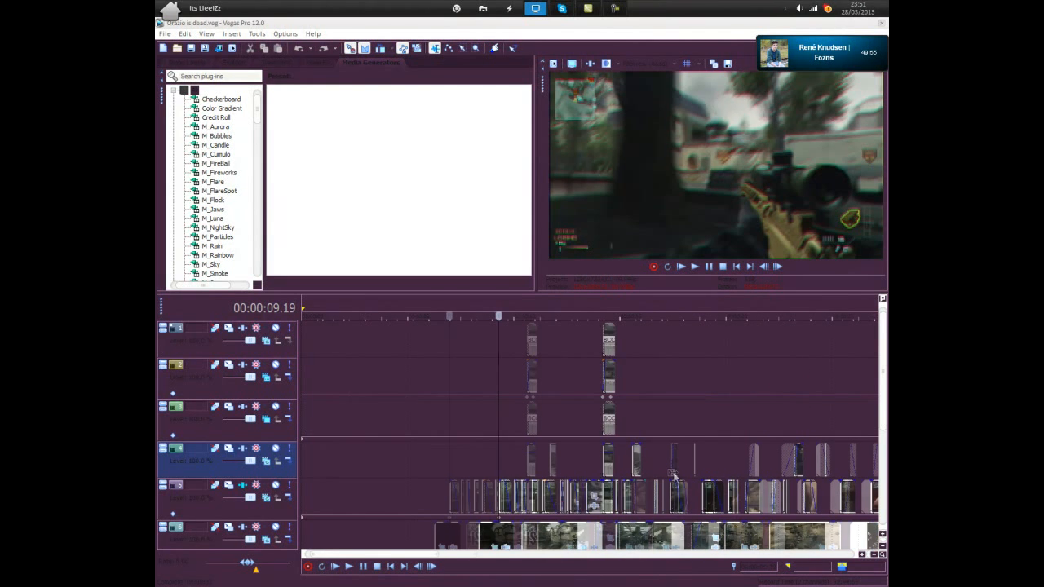
scroll(673, 473, down, 3)
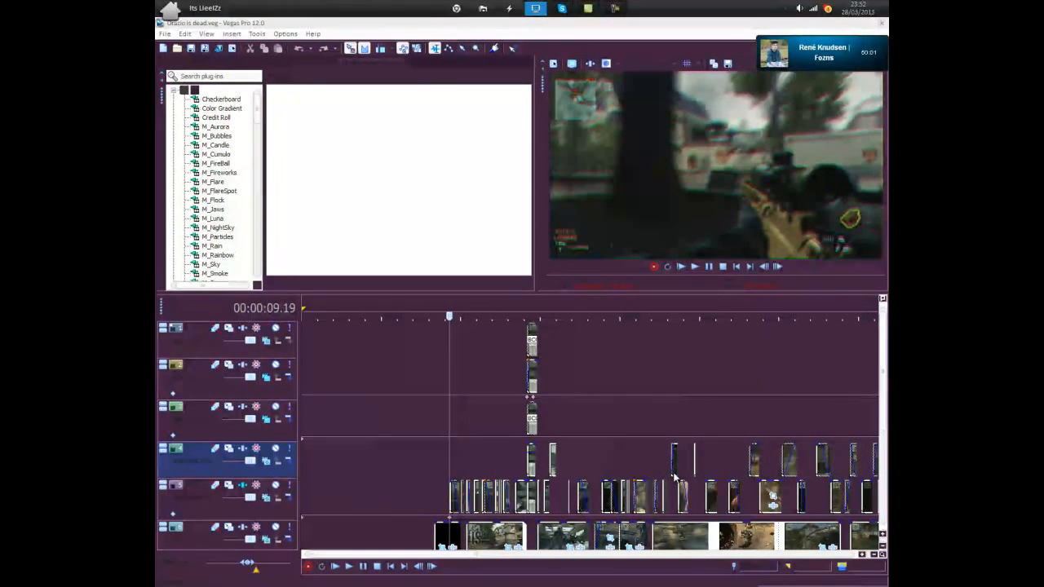
scroll(673, 477, up, 1)
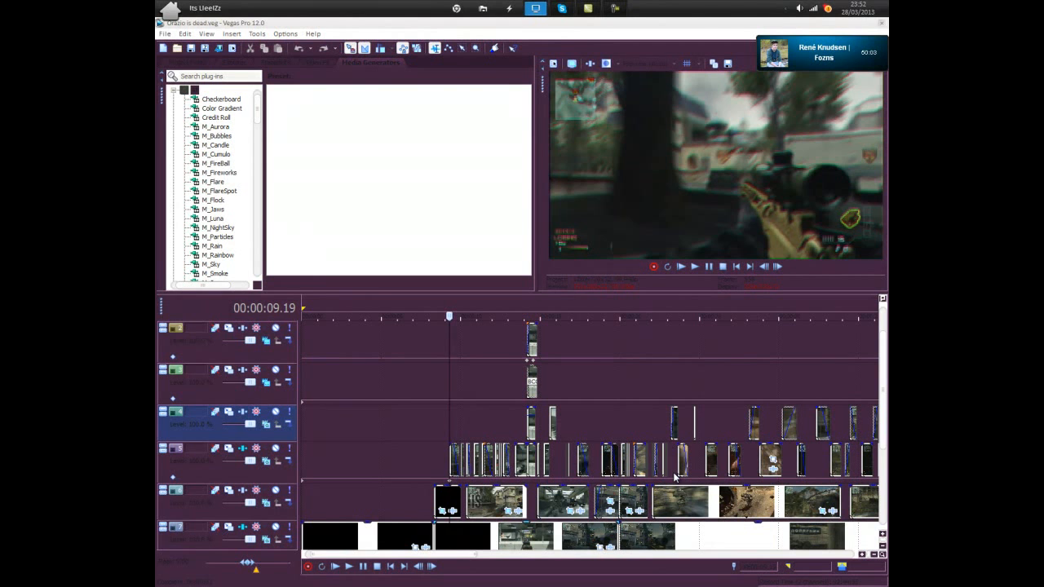
scroll(674, 477, right, 2)
click(674, 477)
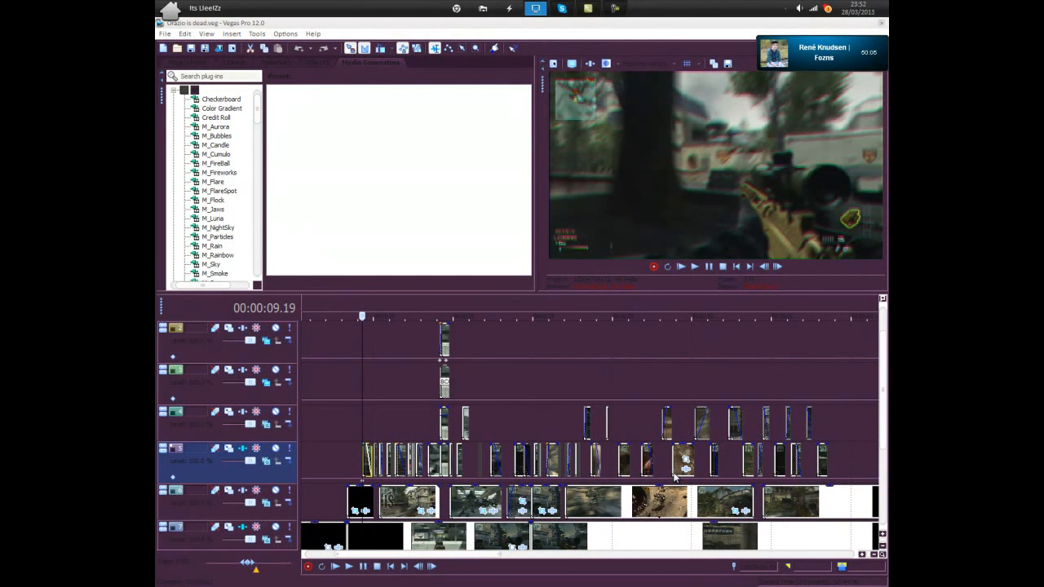
scroll(673, 477, up, 3)
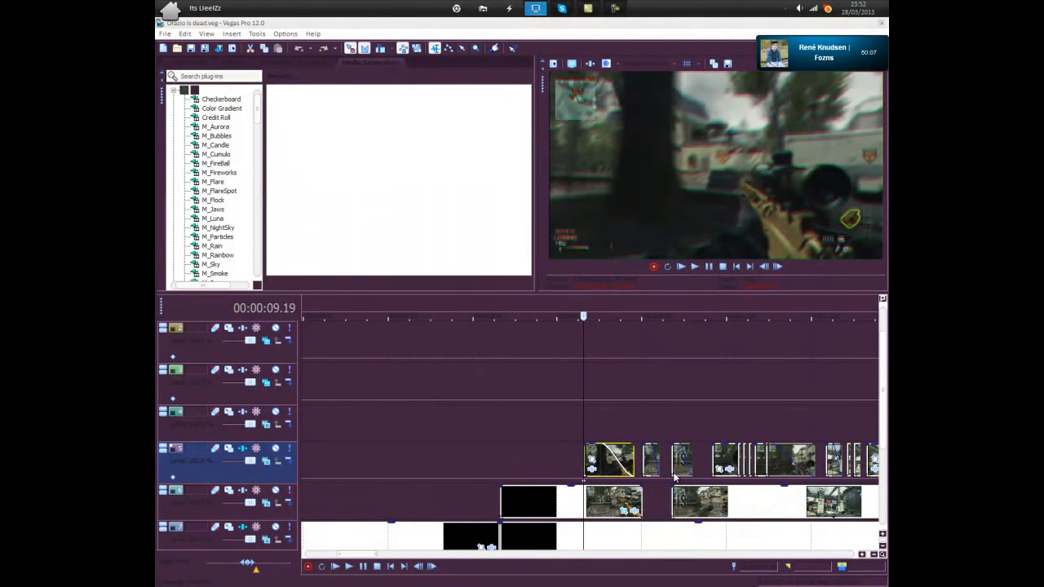
key(Up)
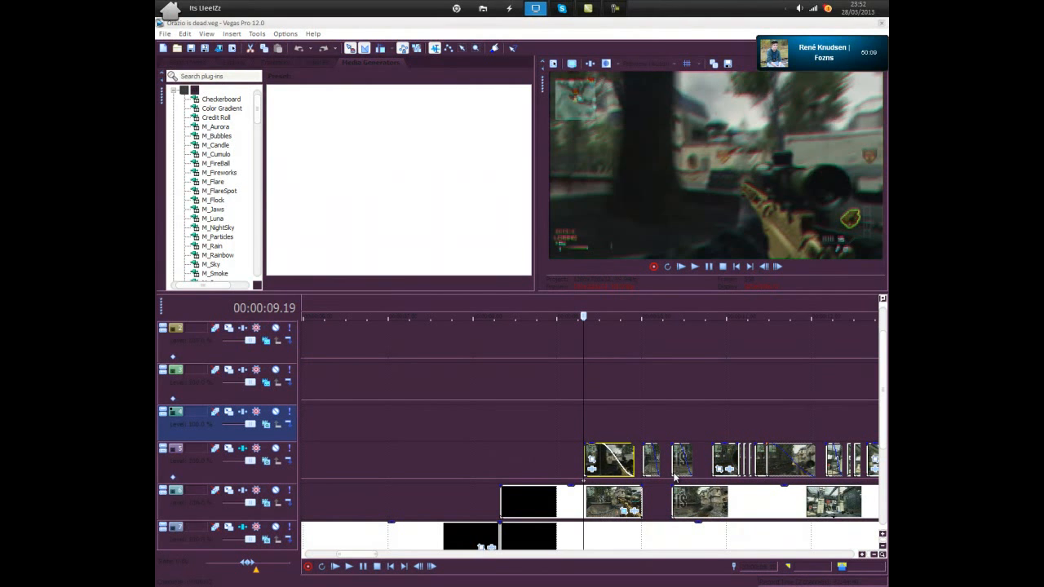
key(z)
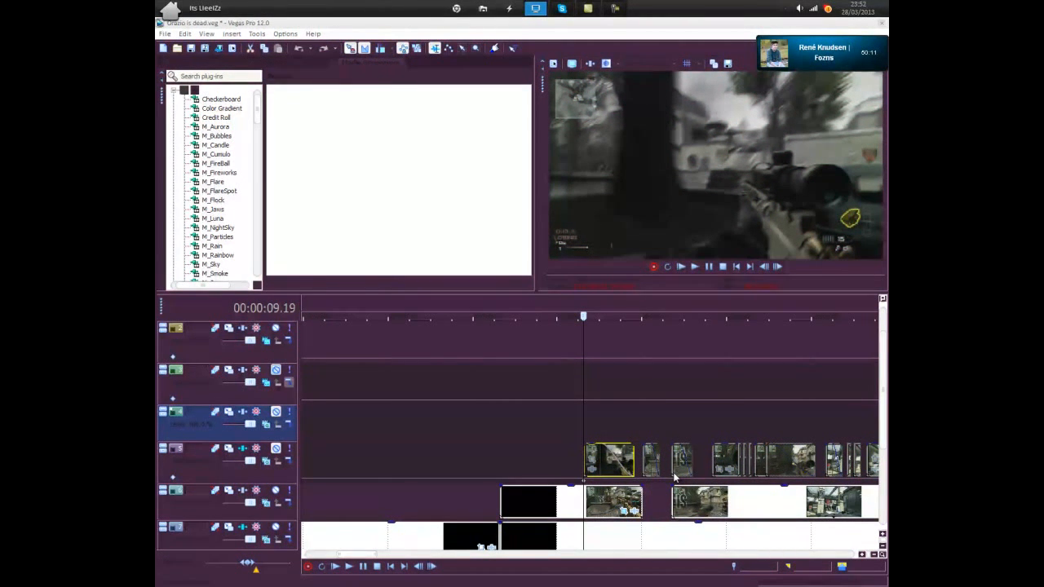
- Play the track 6 gameplay event from 00:00:11.08 to review the IM #3 title section with the upper tracks muted
scroll(673, 477, down, 5)
key(Down)
key(Down)
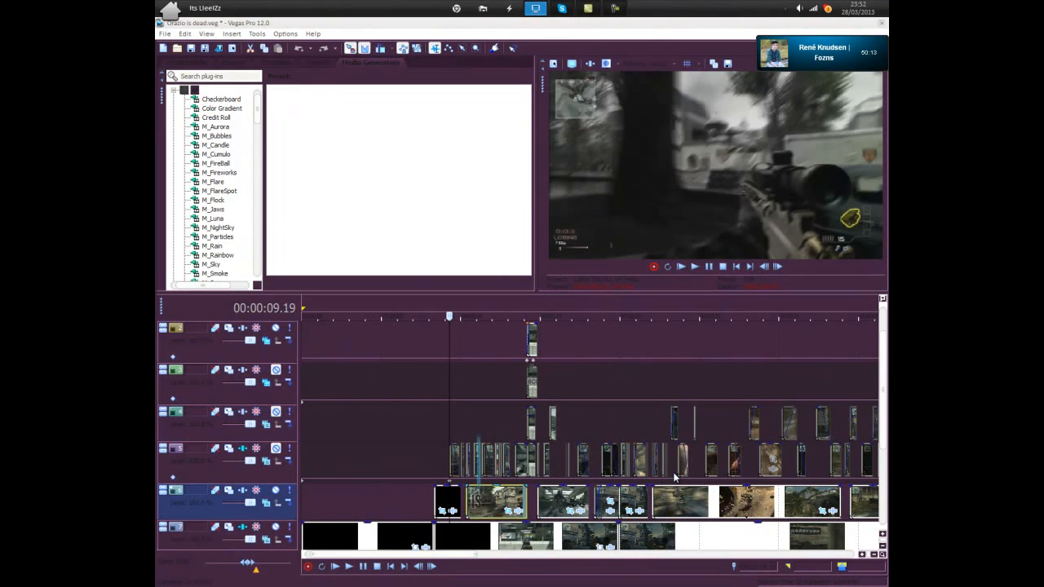
key(space)
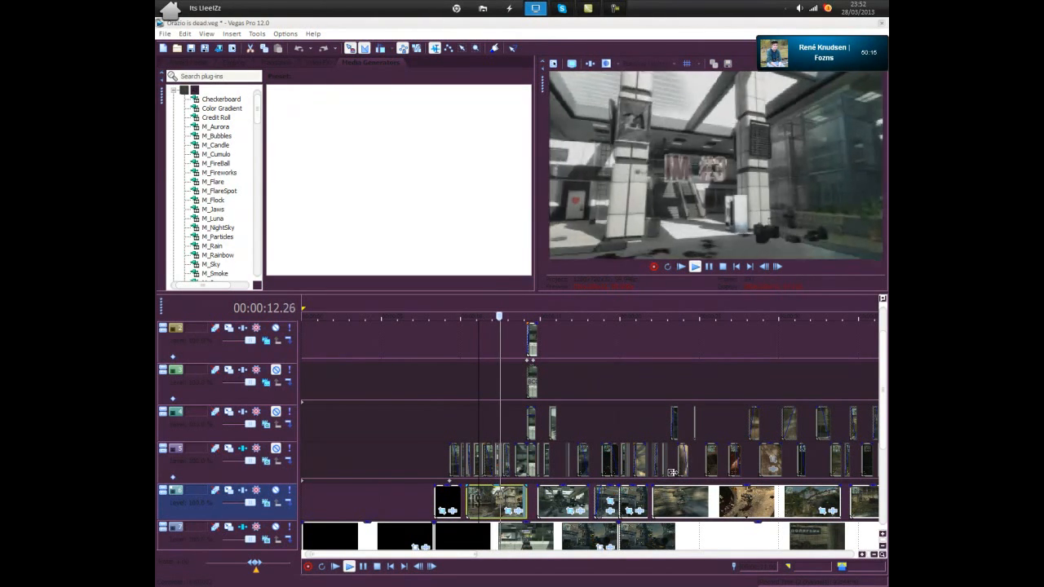
key(space)
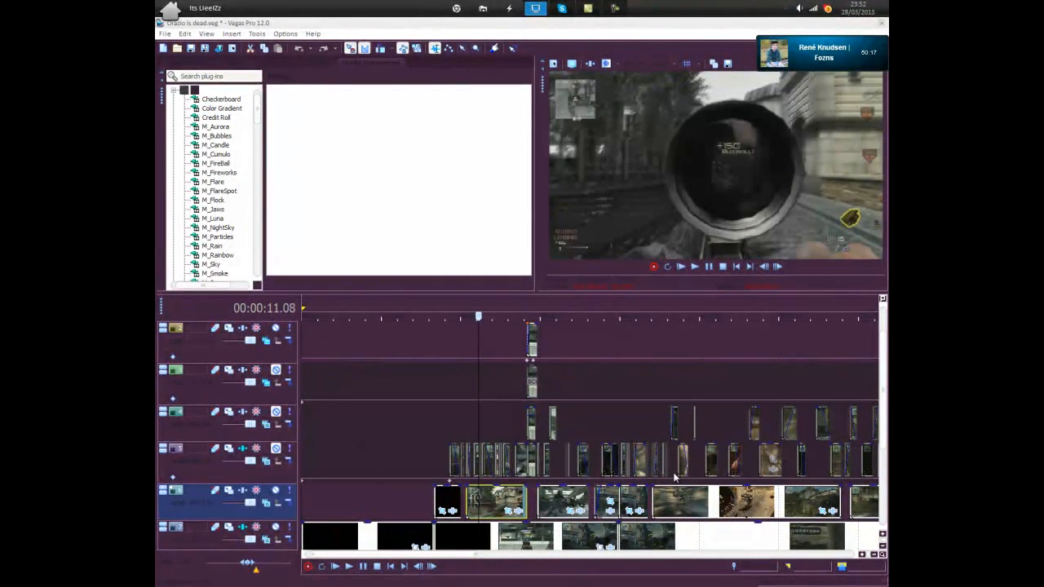
- Unmute tracks 3, 4 and 5 and step through the frames from 00:00:11.12 to 00:00:12.13 to examine the layered effects
key(Up)
key(Up)
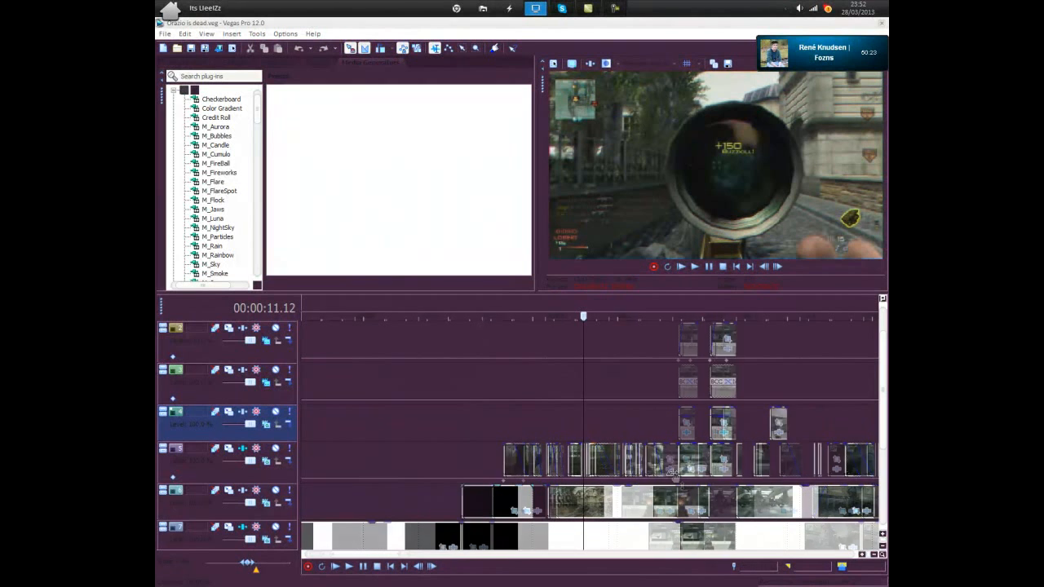
scroll(674, 477, up, 3)
key(alt+Right)
key(alt+Right)
key(alt+Right)
key(alt+Right)
key(alt+Right)
key(alt+Right)
key(alt+Right)
key(alt+Right)
key(alt+Right)
key(alt+Right)
key(alt+Right)
key(alt+Right)
key(alt+Right)
key(alt+Right)
key(alt+Right)
key(alt+Right)
key(alt+Right)
key(alt+Right)
key(alt+Right)
key(alt+Right)
key(alt+Right)
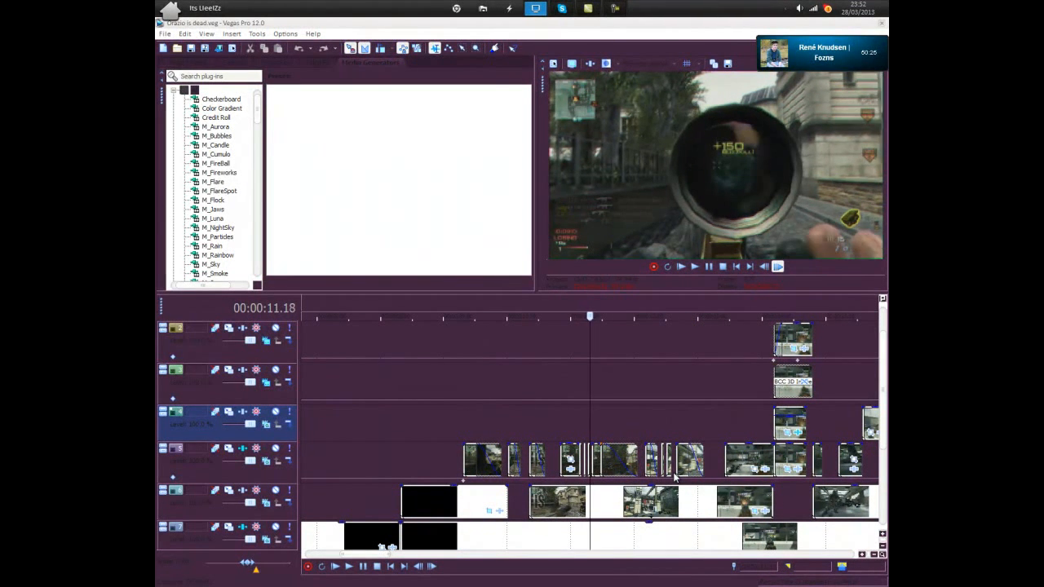
key(alt+Right)
key(alt+Right)
key(alt+Right)
key(alt+Right)
key(alt+Right)
key(alt+Right)
key(alt+Right)
key(alt+Right)
key(alt+Right)
key(alt+Right)
key(alt+Right)
key(alt+Right)
key(alt+Right)
key(alt+Right)
key(alt+Right)
key(alt+Right)
key(alt+Right)
key(alt+Right)
key(alt+Right)
key(alt+Right)
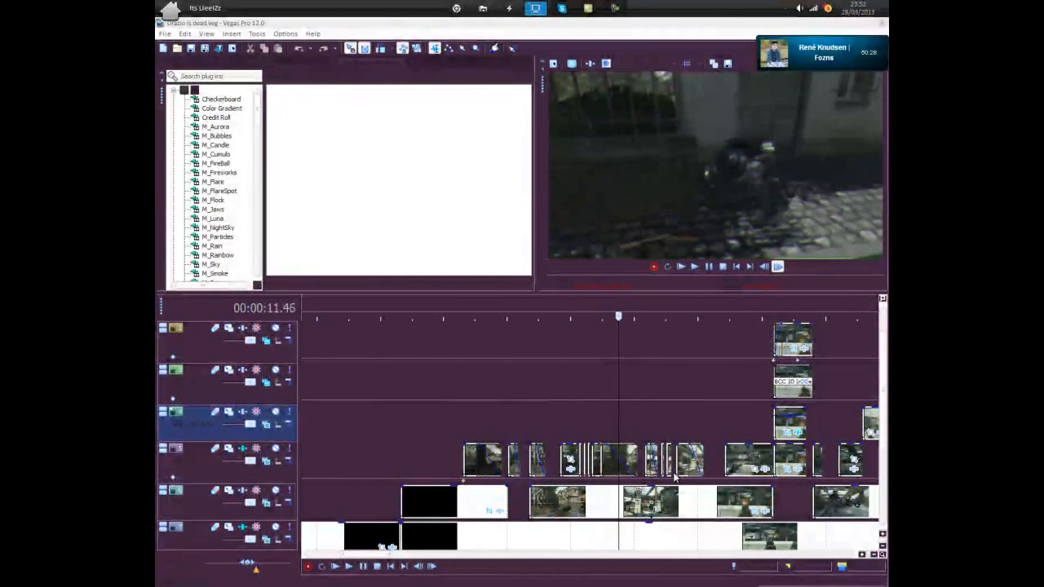
key(alt+Right)
key(alt+Right)
key(alt+Right)
key(alt+Right)
key(alt+Right)
key(alt+Right)
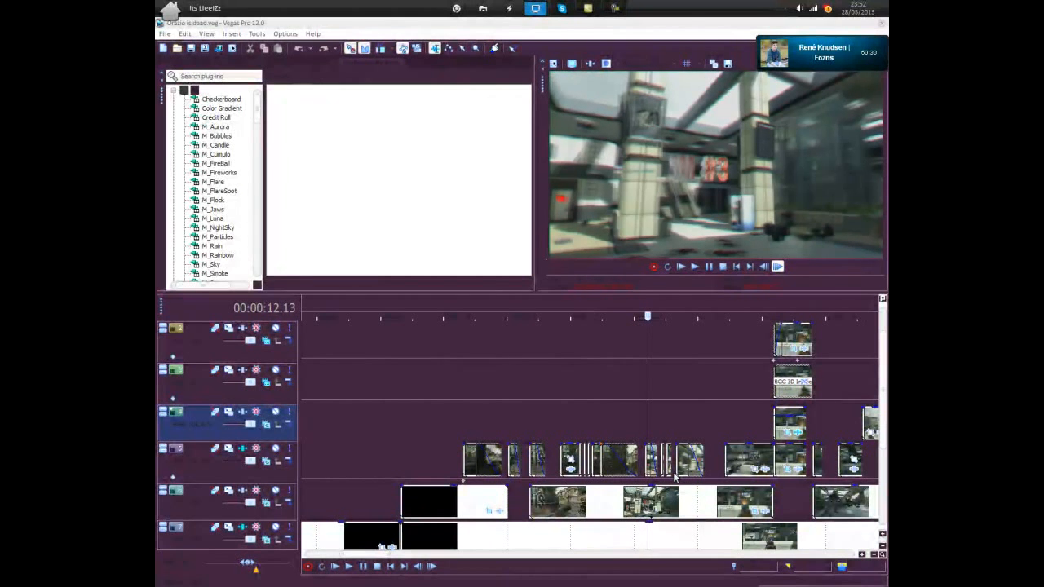
- Step through the frames from 00:00:12.13 to 00:00:13.07 to examine the end of the IM #3 title section
key(alt+Right)
key(alt+Right)
key(alt+Right)
key(alt+Right)
key(alt+Right)
key(alt+Right)
key(alt+Right)
key(alt+Right)
key(alt+Right)
key(alt+Right)
key(alt+Right)
key(alt+Right)
key(alt+Right)
key(alt+Right)
key(alt+Right)
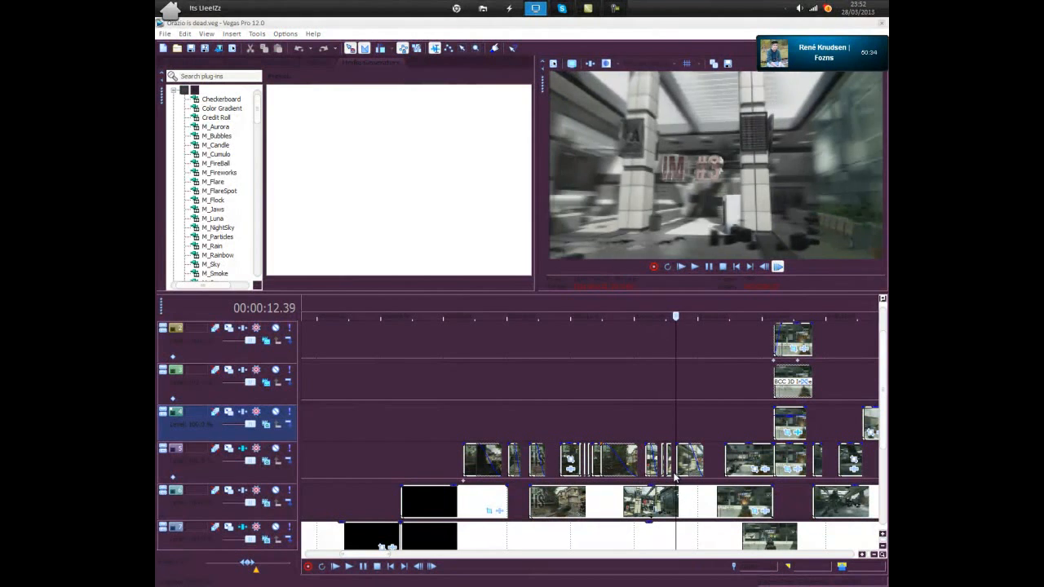
key(Right)
key(Right)
key(Right)
key(Right)
key(Right)
key(Right)
key(Right)
key(Right)
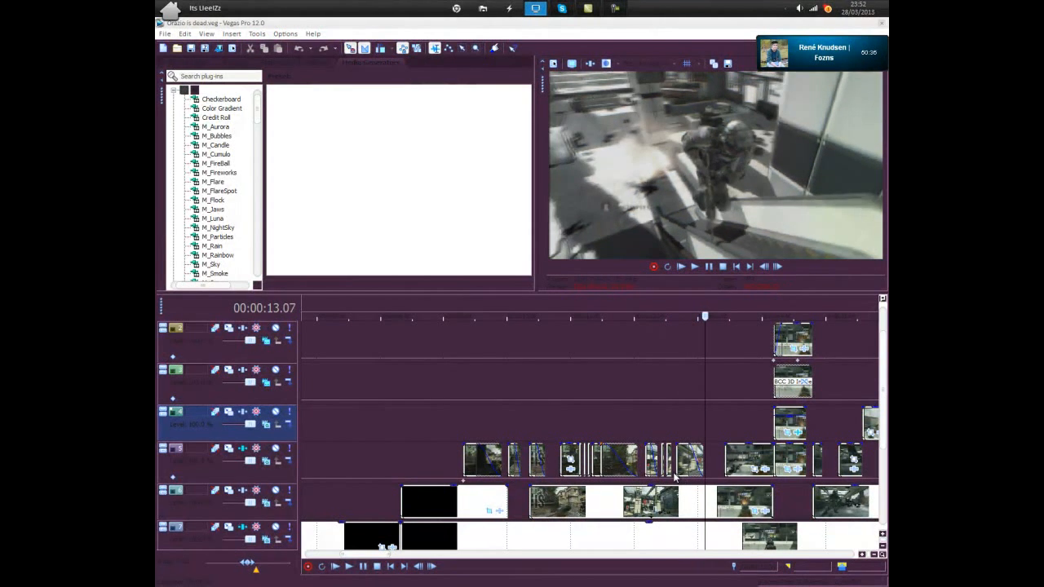
- Go to 00:00:14.26 and step through the frames to 00:00:15.08 to examine the BCC 3D Image Shatter effect and the transition after it
scroll(675, 477, down, 2)
click(625, 425)
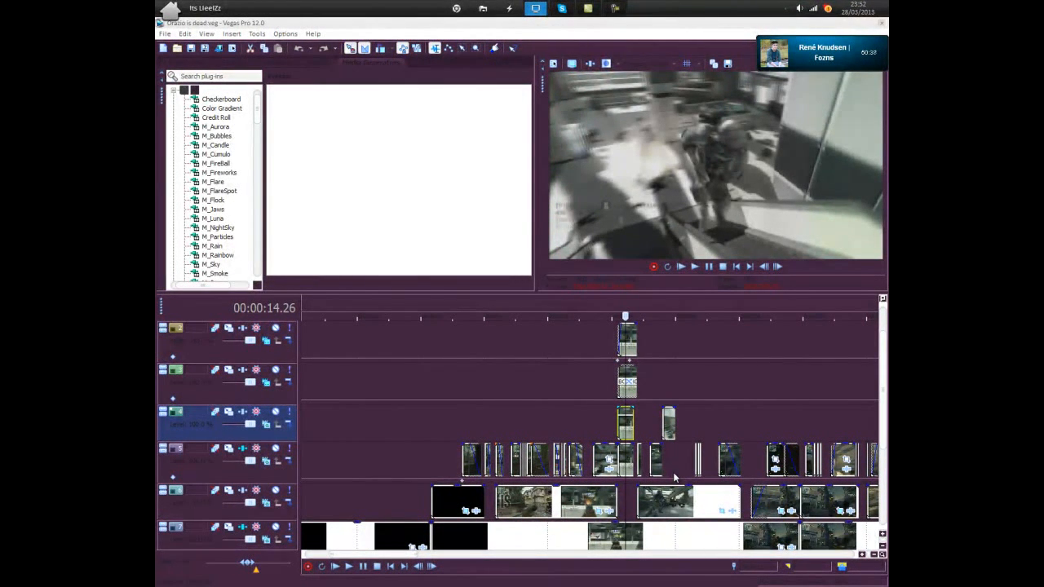
scroll(674, 478, up, 4)
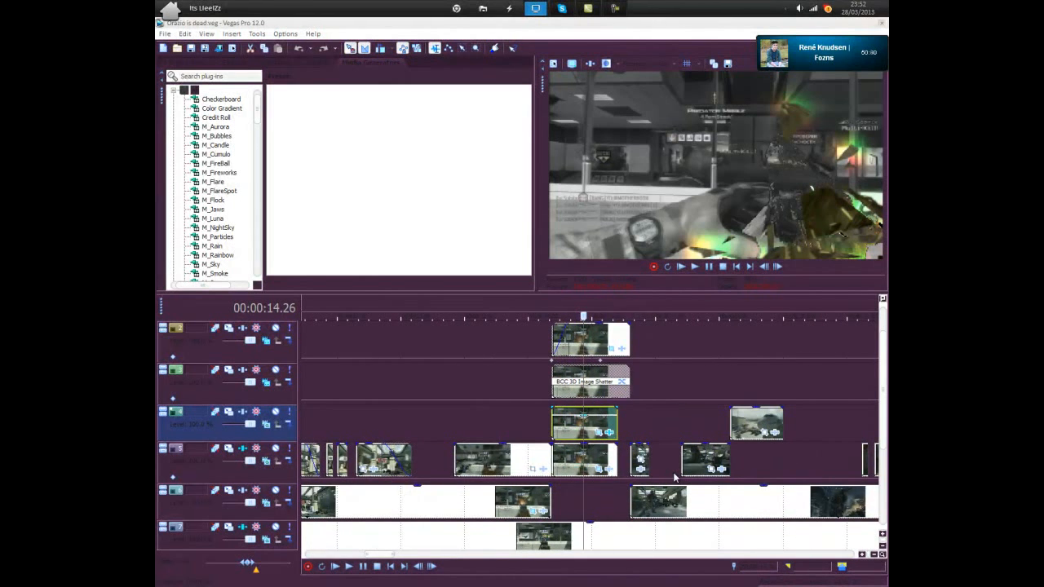
key(Right)
key(Right)
key(Right)
key(Right)
key(Right)
key(Right)
key(Right)
key(Right)
key(Right)
key(Right)
key(Right)
key(Right)
key(Right)
key(Right)
key(Right)
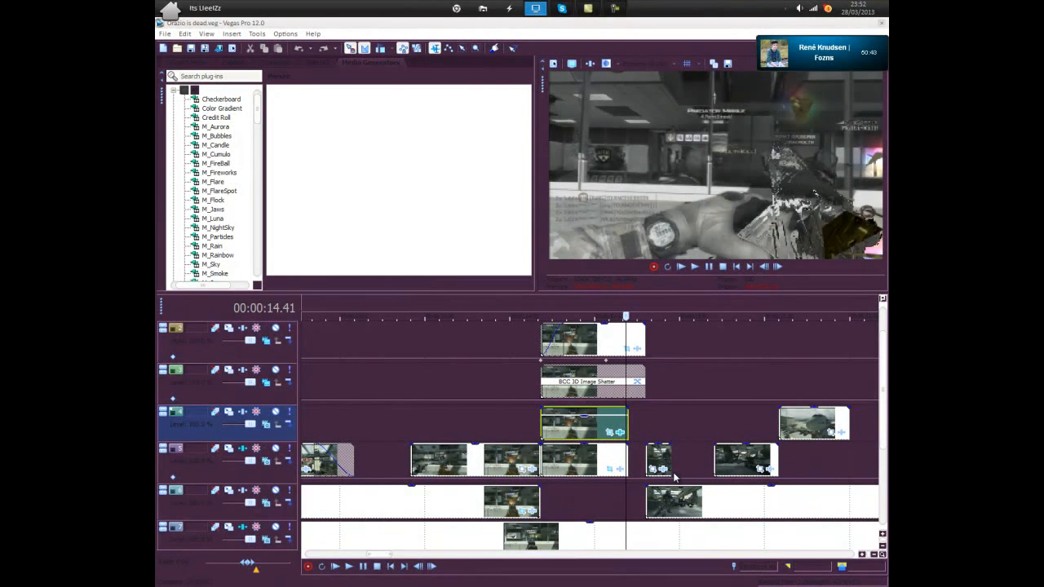
key(Right)
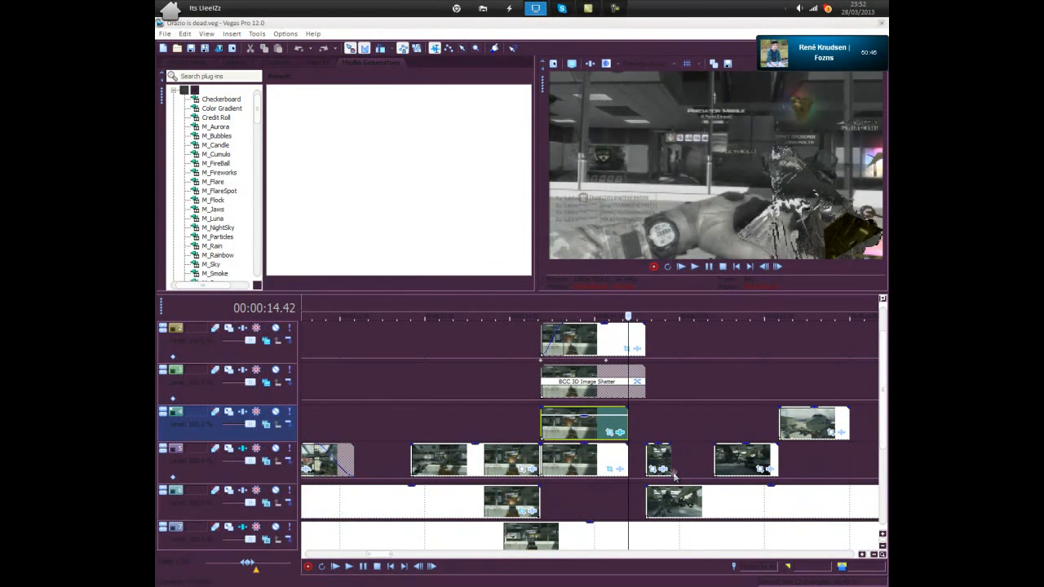
key(Right)
key(Right)
key(Right)
key(Right)
key(Right)
key(Right)
key(Right)
key(Right)
key(Right)
key(Right)
key(Right)
key(Right)
key(Right)
key(Right)
key(Right)
key(Right)
key(Right)
key(Right)
key(Right)
key(Right)
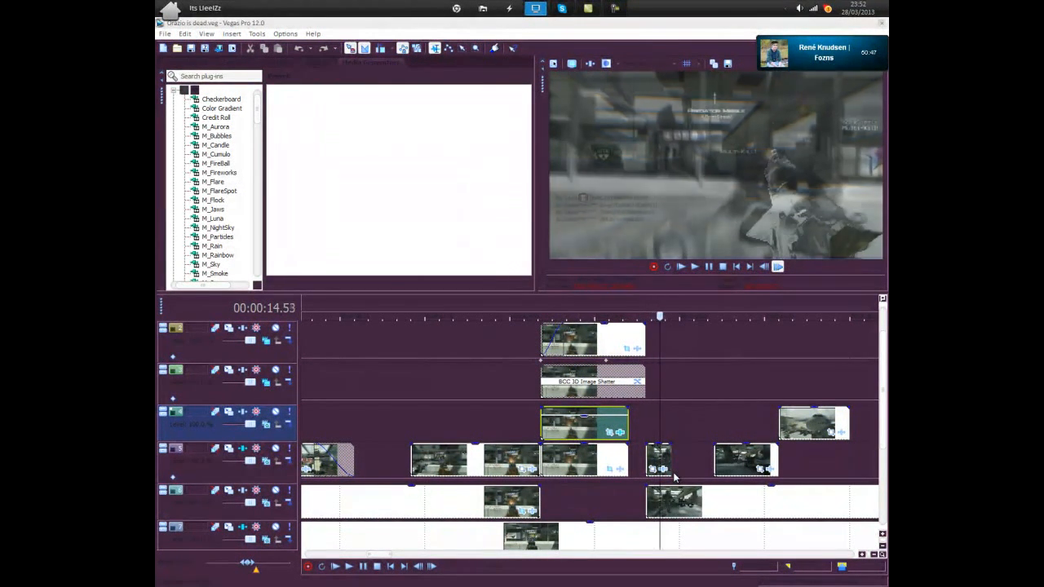
key(Right)
key(Right)
key(Right)
key(Right)
key(Right)
key(Right)
- Move to 00:00:16.23 and review the following gameplay clips up to 00:00:22.41
scroll(675, 477, down, 6)
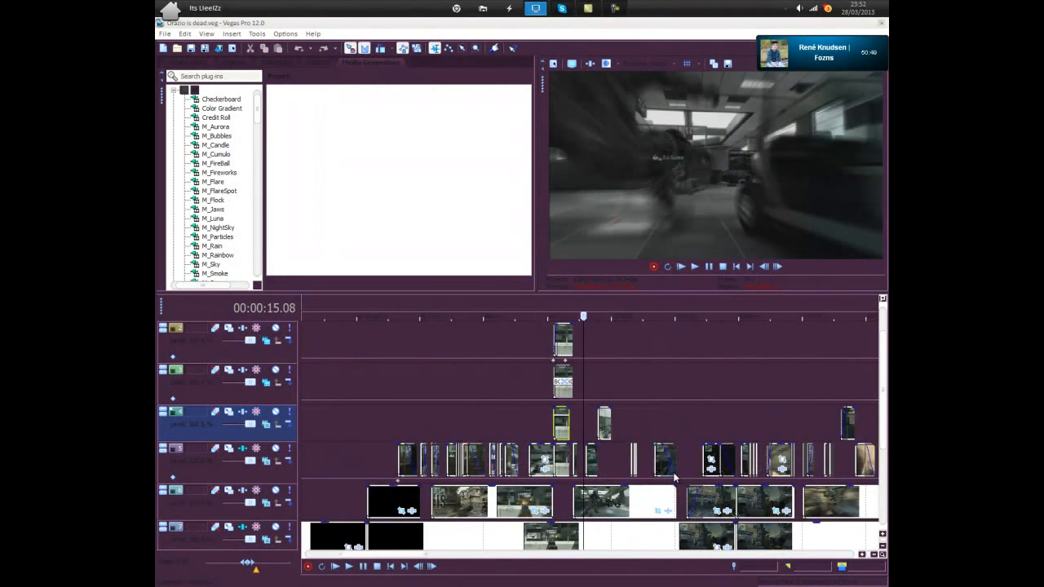
click(610, 424)
key(space)
key(space)
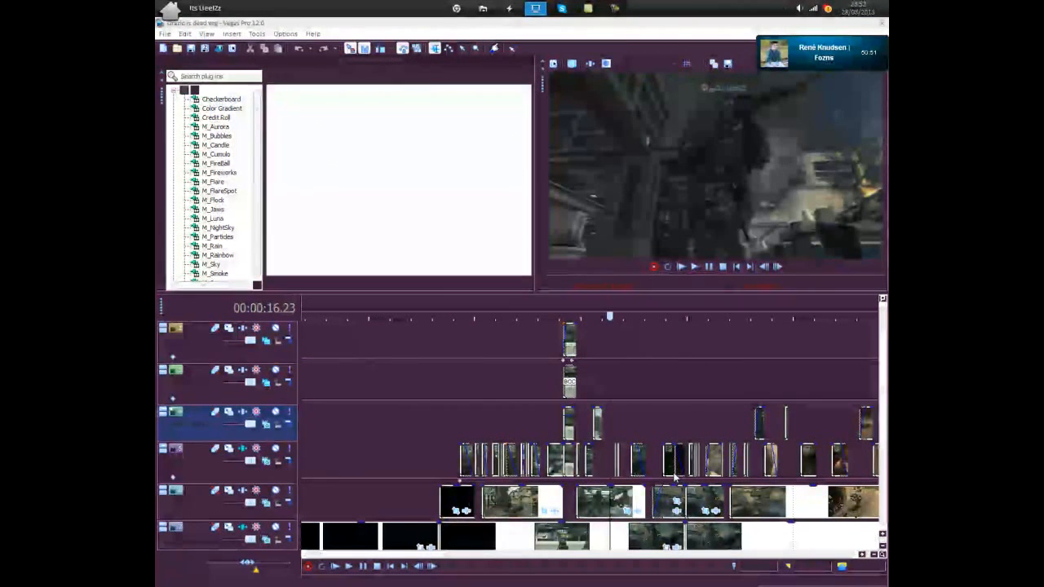
key(Right)
key(Right)
key(Right)
key(Right)
key(Right)
key(Right)
key(Right)
key(Right)
key(Right)
key(Right)
key(Right)
key(Right)
key(Right)
key(Right)
key(Right)
key(Right)
key(Right)
key(Right)
key(Right)
key(Right)
key(space)
key(space)
key(alt+f)
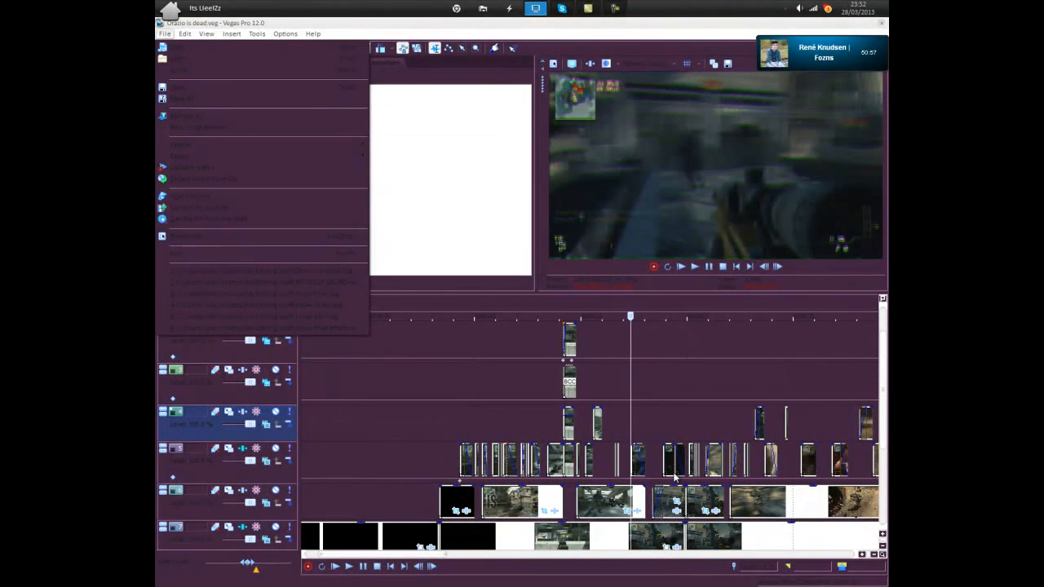
key(Escape)
scroll(675, 478, down, 4)
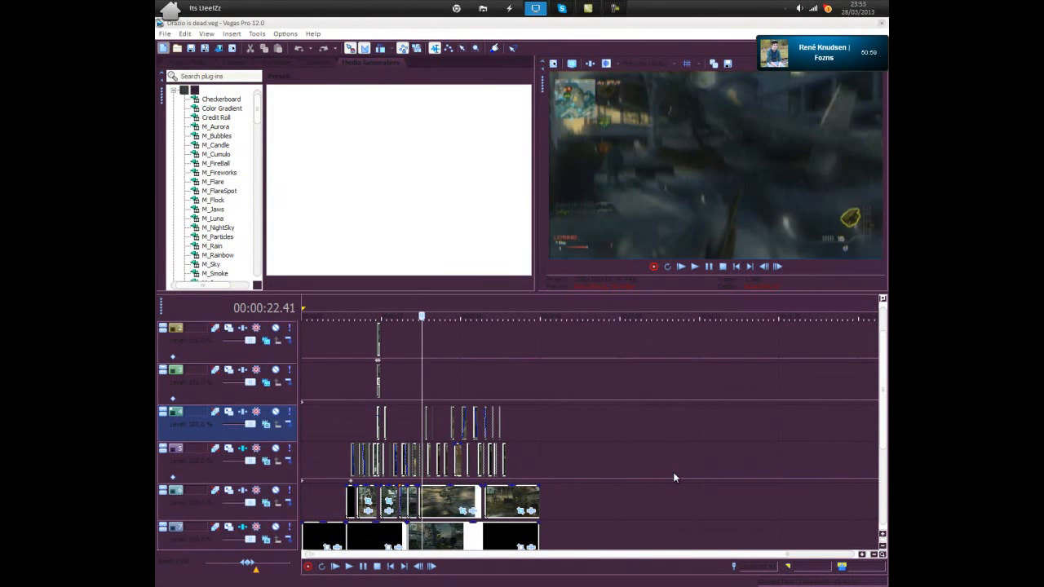
- Open the Oraziop effects shake project from the My Editing stuff folder
key(alt+f)
key(Down)
key(Down)
key(Down)
key(Down)
key(Down)
key(Down)
key(Down)
key(Up)
key(Up)
key(Up)
key(Up)
key(Up)
key(Up)
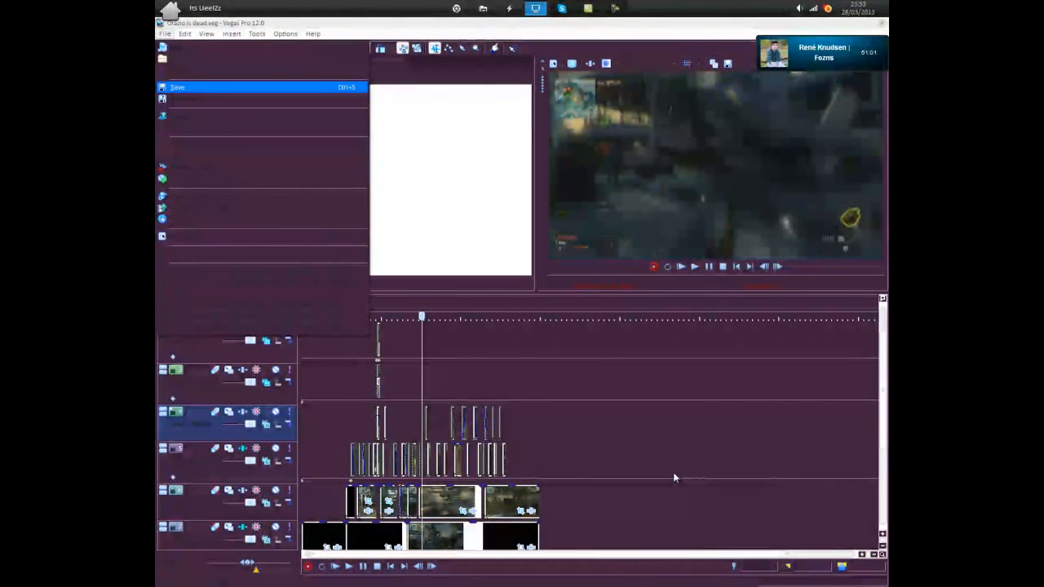
key(Return)
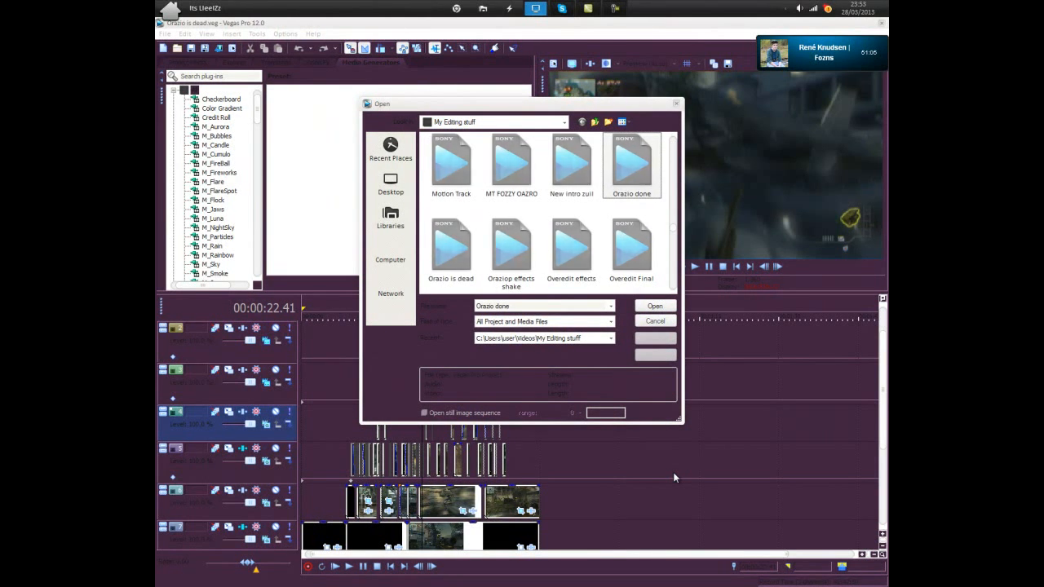
key(Down)
key(Left)
key(Left)
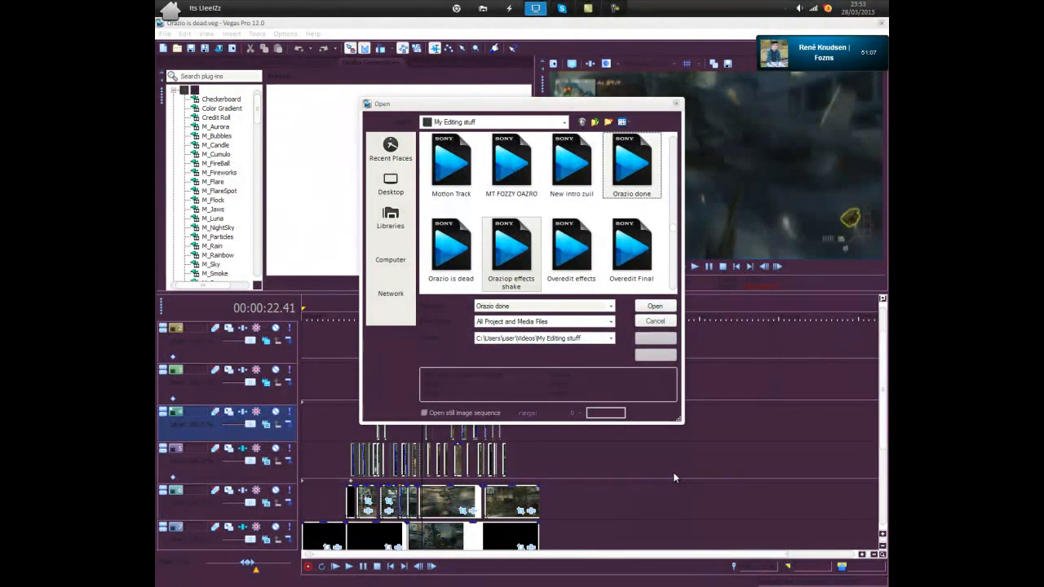
key(Return)
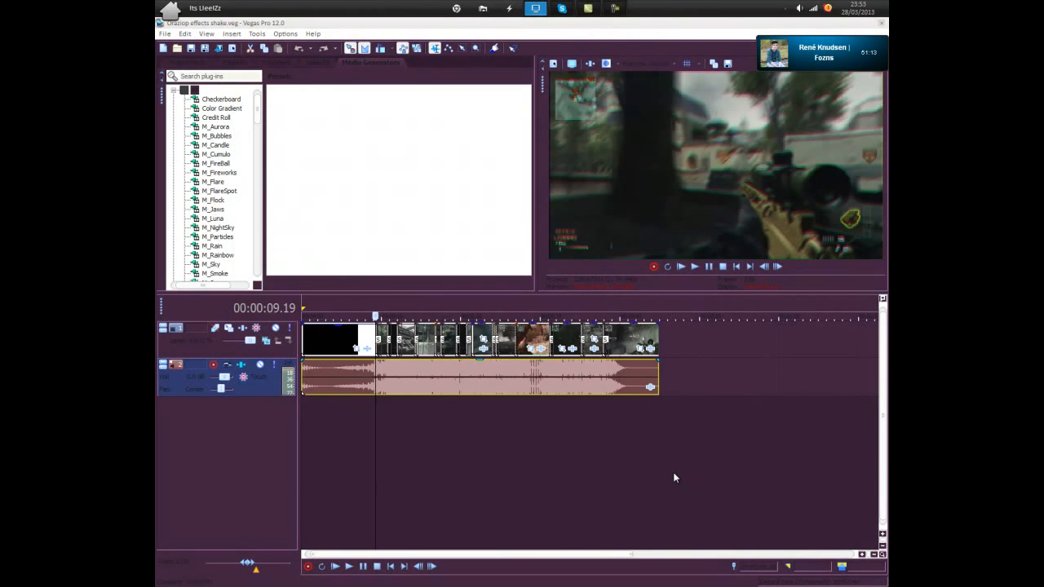
- Go to the gameplay cut at 00:00:09.19 and step through the frames past 00:00:10.28 to examine the titles and shake effects
key(space)
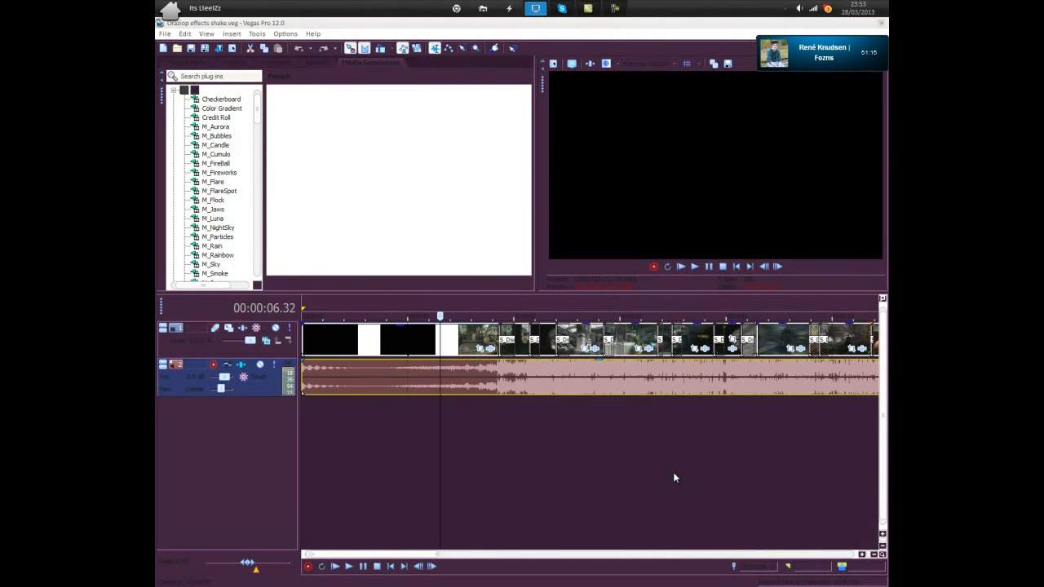
scroll(674, 478, down, 5)
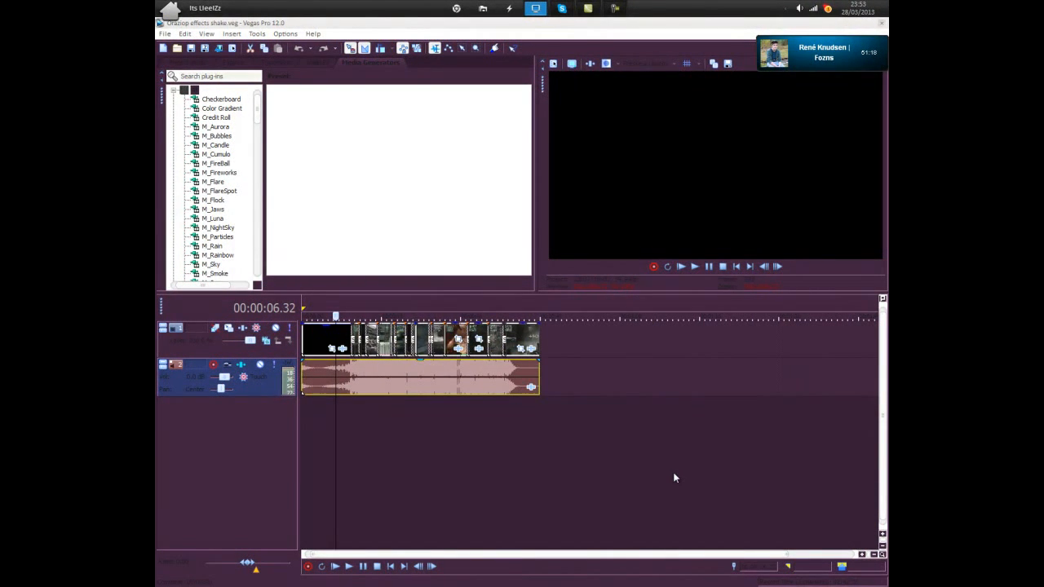
scroll(674, 478, up, 4)
key(ctrl+alt+Right)
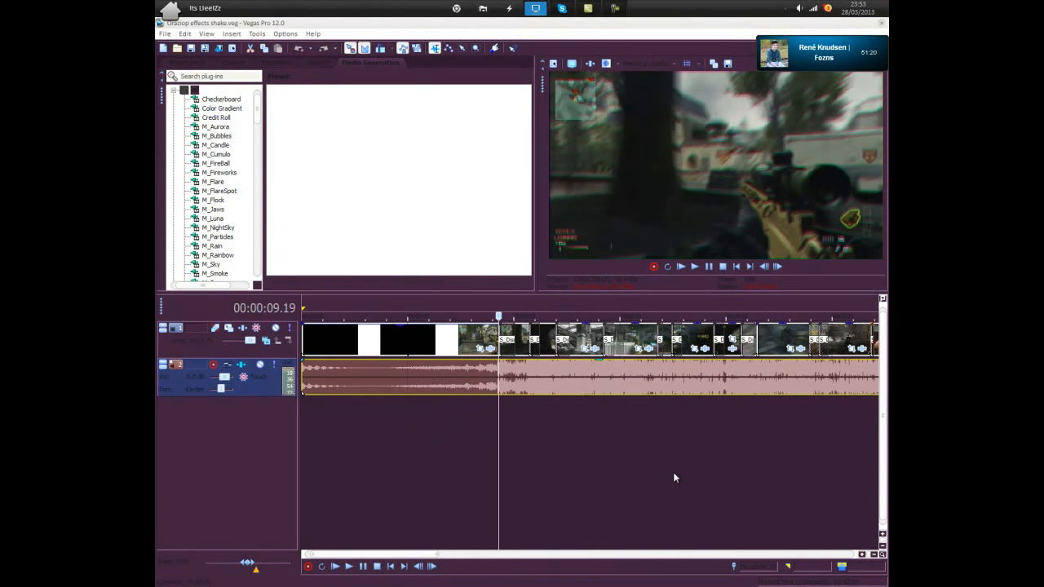
key(Right)
key(Right)
key(Right)
key(Right)
key(Right)
key(Right)
key(Right)
key(Right)
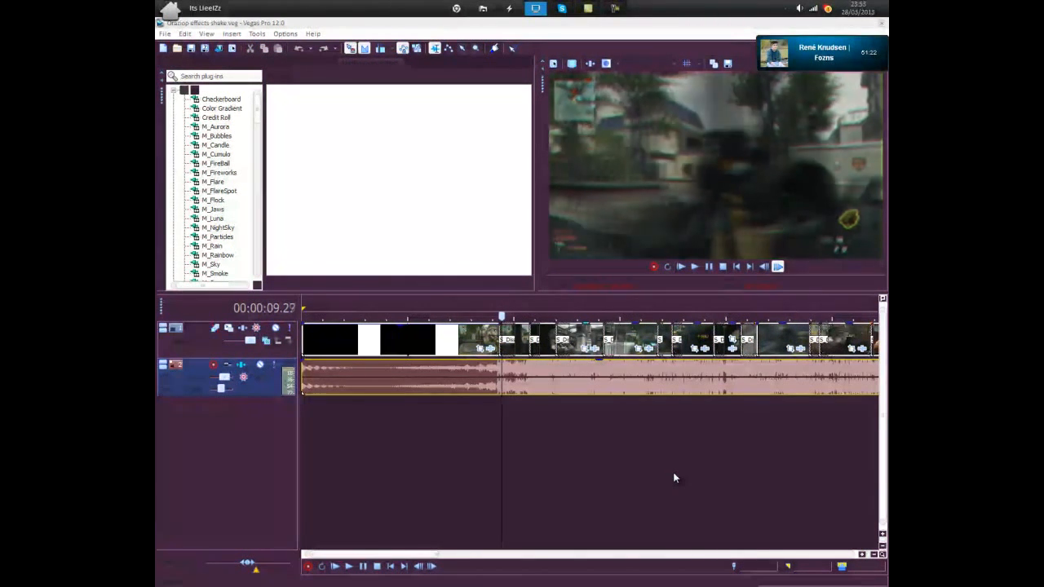
key(Right)
key(Right)
key(Right)
key(Right)
key(Right)
key(Right)
key(Right)
key(Right)
key(Right)
key(Right)
key(Right)
key(Right)
key(Right)
key(Right)
key(Right)
key(Right)
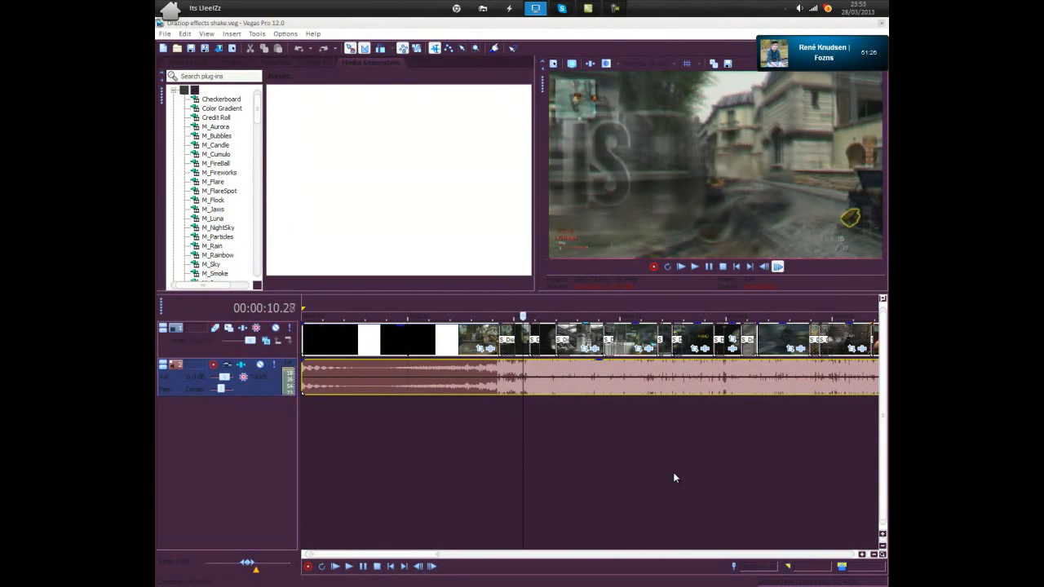
key(Right)
key(Right)
key(Right)
key(Right)
key(Right)
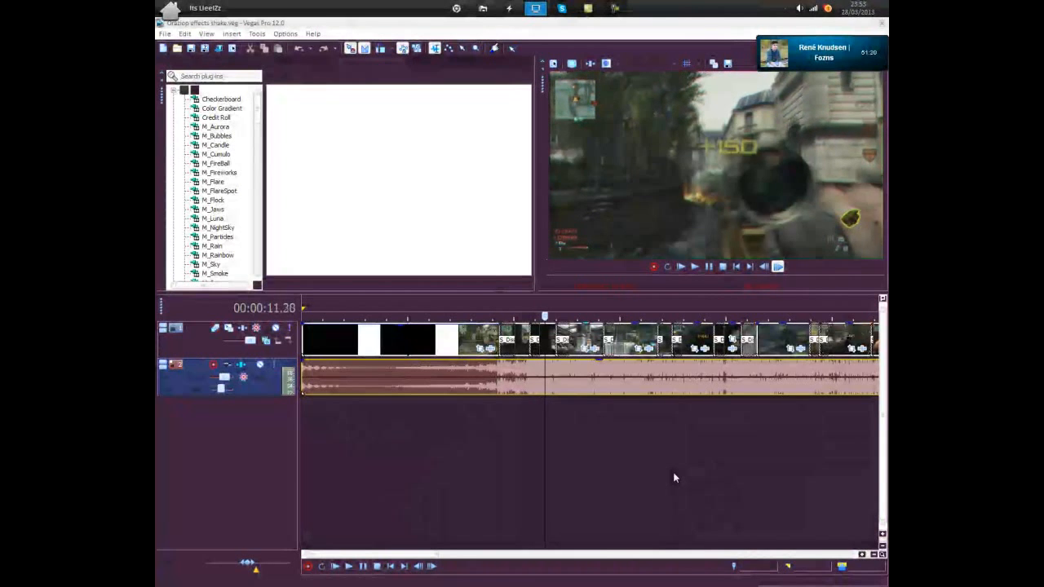
- Step frame by frame from 00:00:11.28 to 00:00:13.15 to examine the shake and motion blur effects on the gameplay clips
key(Right)
key(Right)
key(Right)
key(Right)
key(Right)
key(Right)
key(Right)
key(Right)
key(Right)
key(Right)
key(Right)
key(Right)
key(Right)
key(Right)
key(Right)
key(Right)
key(Right)
key(Right)
key(Right)
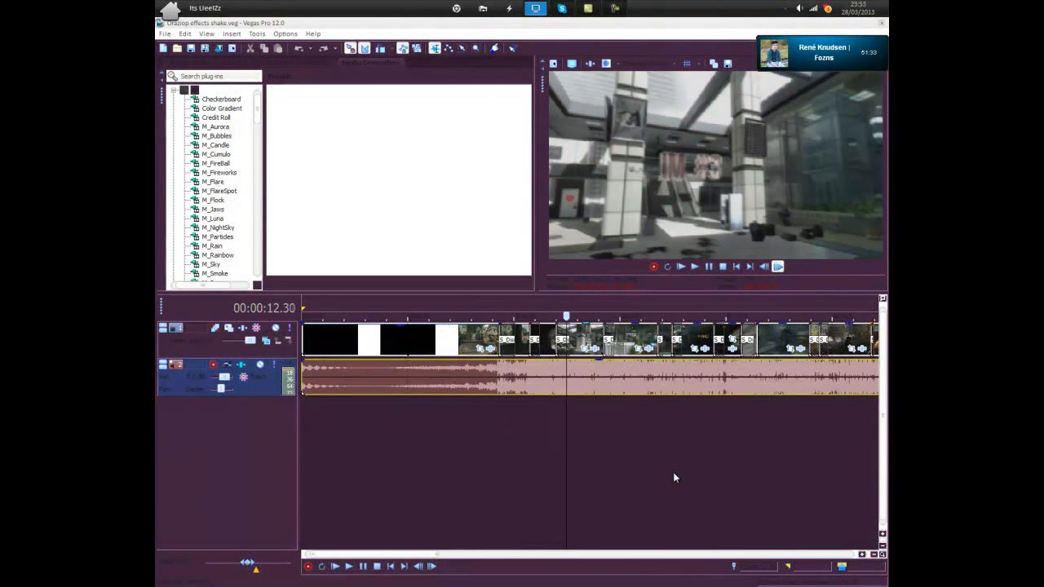
key(Right)
key(Right)
key(Right)
key(Right)
key(Right)
key(Right)
key(Right)
key(Right)
key(Right)
key(Right)
key(Right)
key(Right)
key(Right)
key(Right)
key(Right)
key(Right)
key(Right)
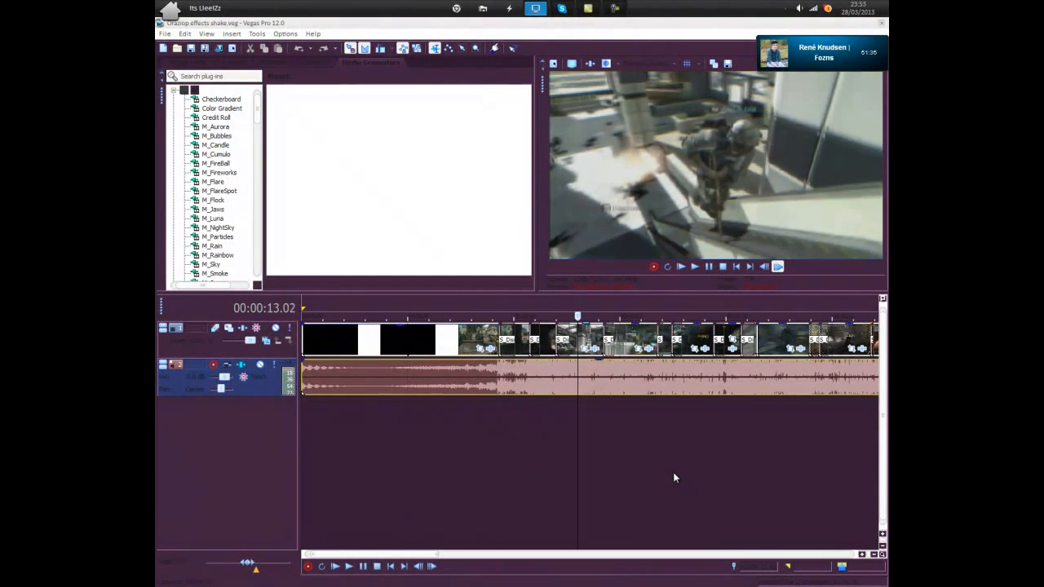
key(Right)
key(Right)
key(Right)
key(Right)
key(Right)
key(Right)
key(Right)
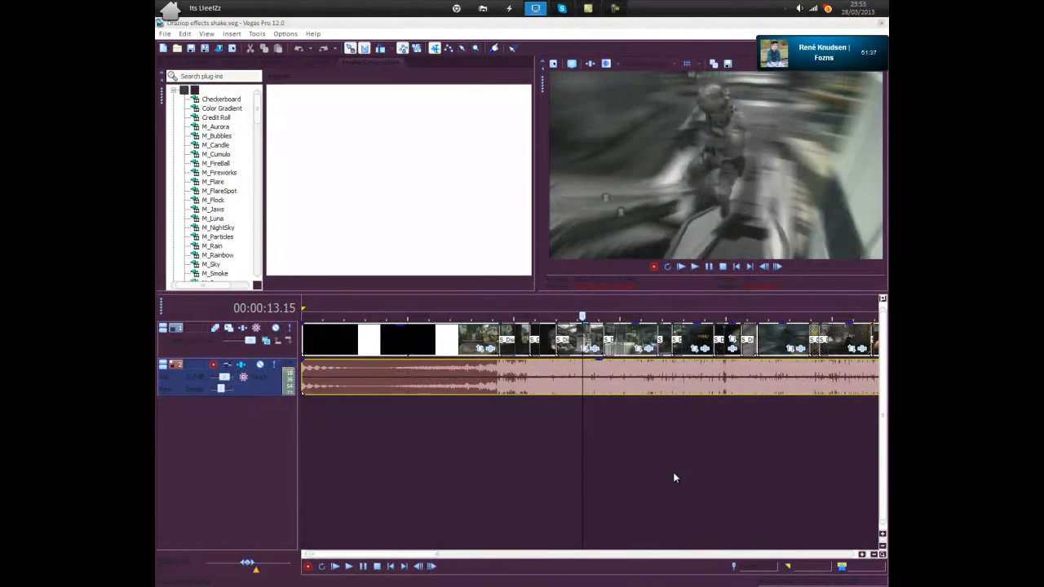
- Select the gameplay clip at 00:00:13.49 and step through the frames to 00:00:14.43 to examine the cut and shatter effect
click(593, 335)
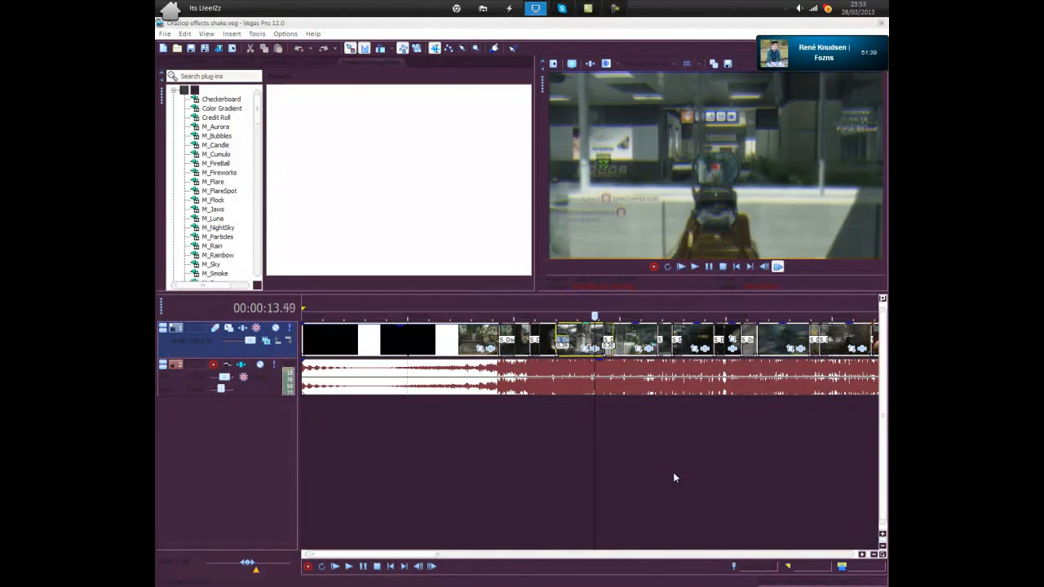
key(Right)
key(Right)
key(Right)
key(Right)
key(Right)
key(Right)
key(Right)
key(Right)
key(Right)
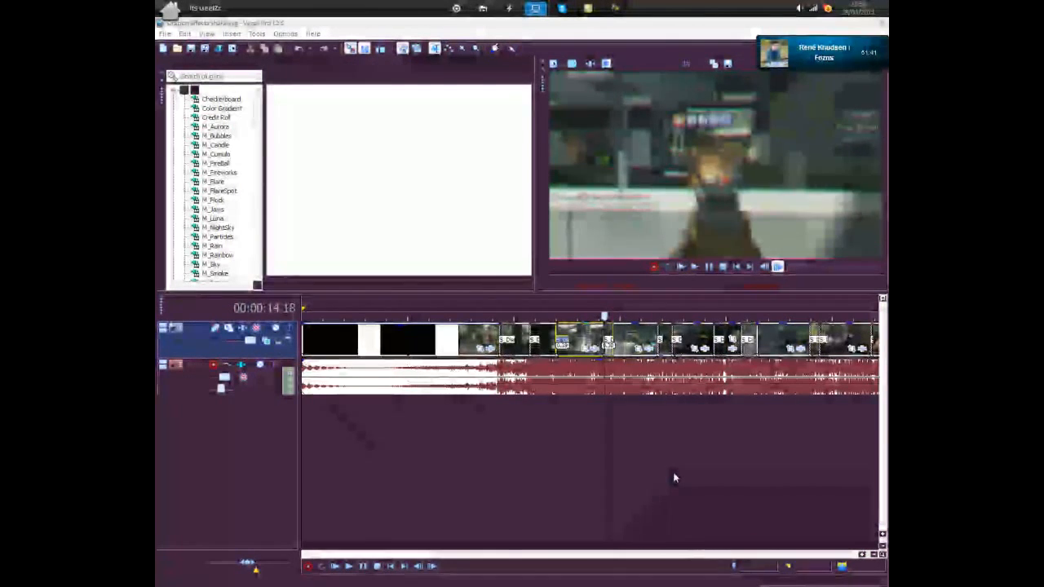
key(Right)
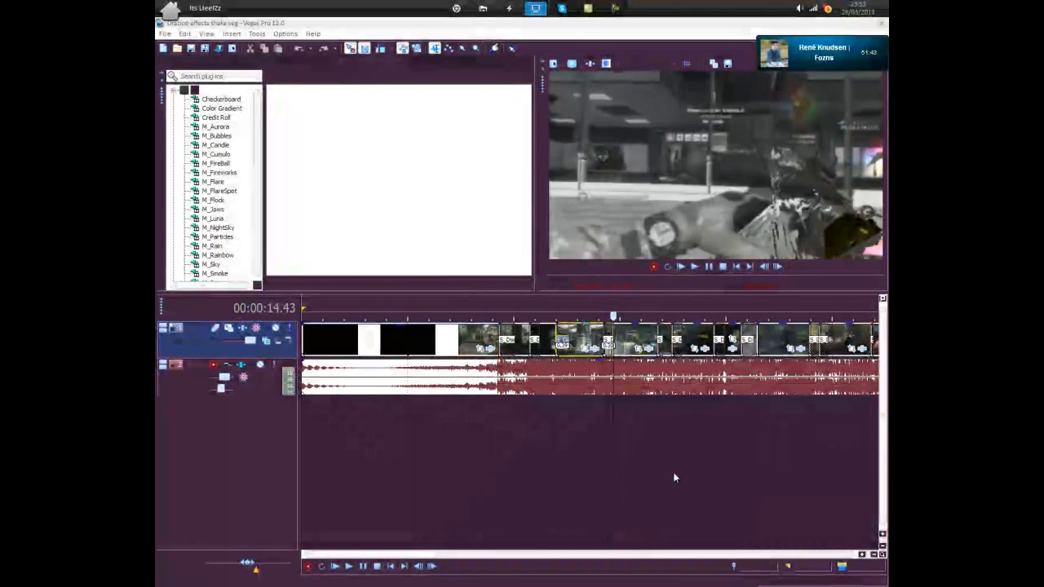
- Open the Overedit effects project from the My Editing stuff folder and accept the default handling of its missing media
key(alt+f)
key(Return)
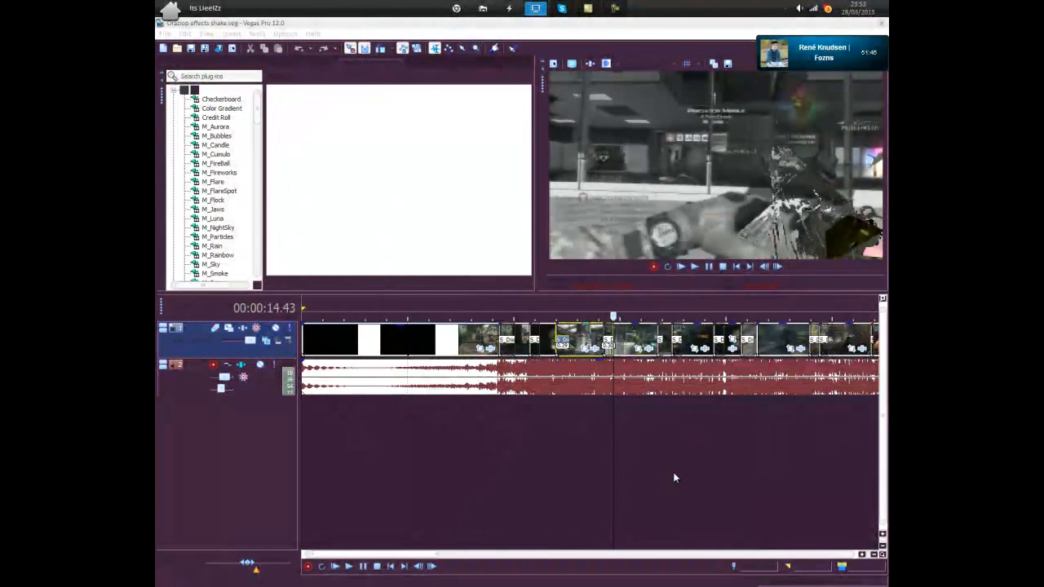
scroll(674, 478, down, 5)
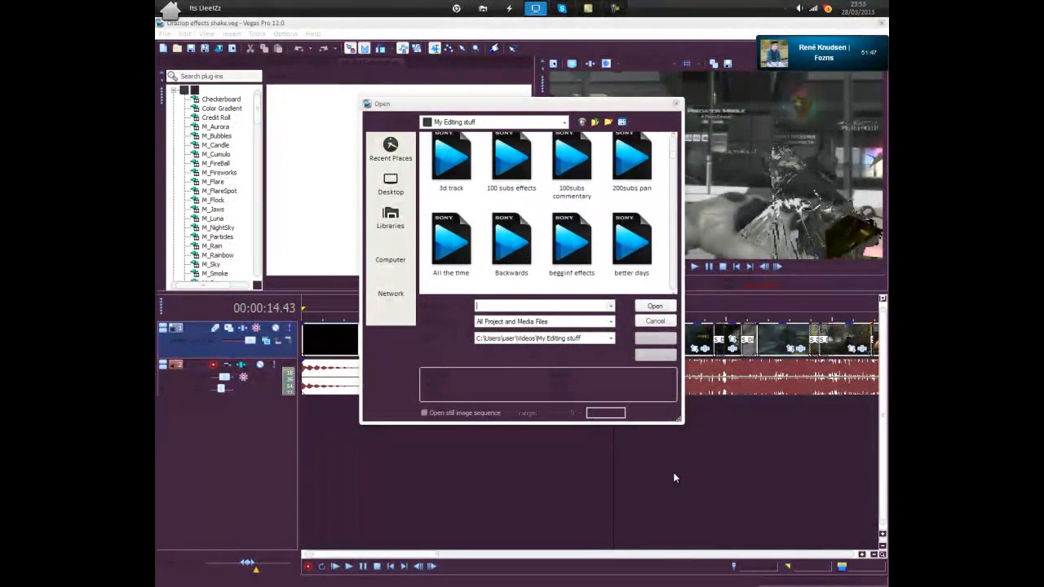
scroll(548, 214, down, 1)
double_click(632, 205)
key(Down)
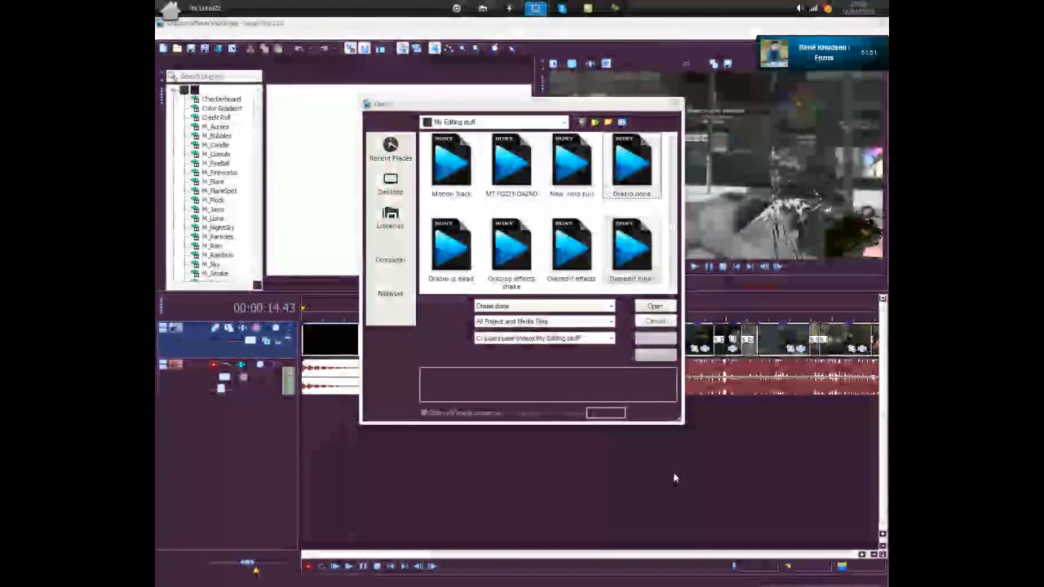
key(Down)
key(Left)
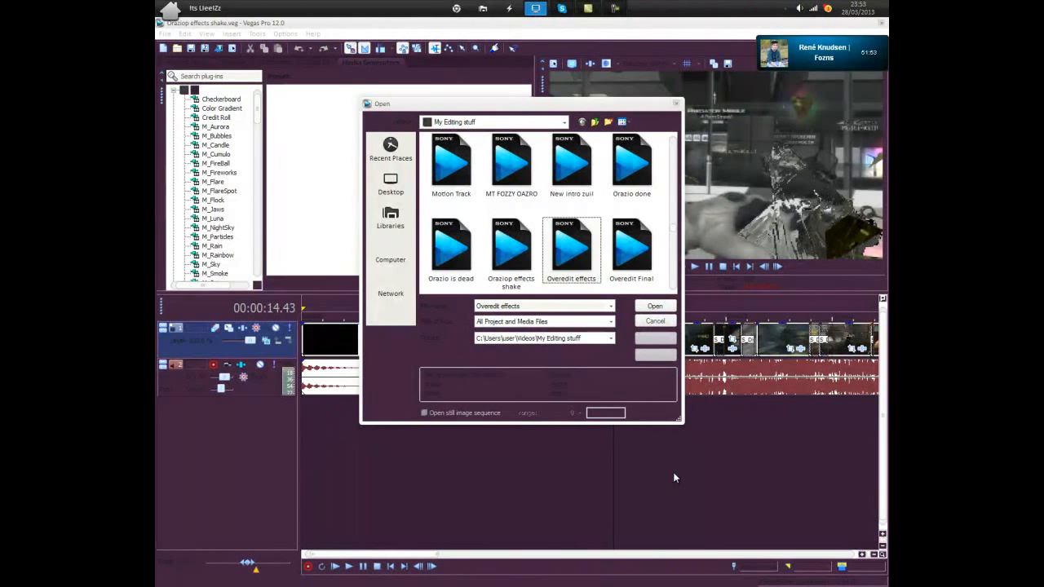
key(Return)
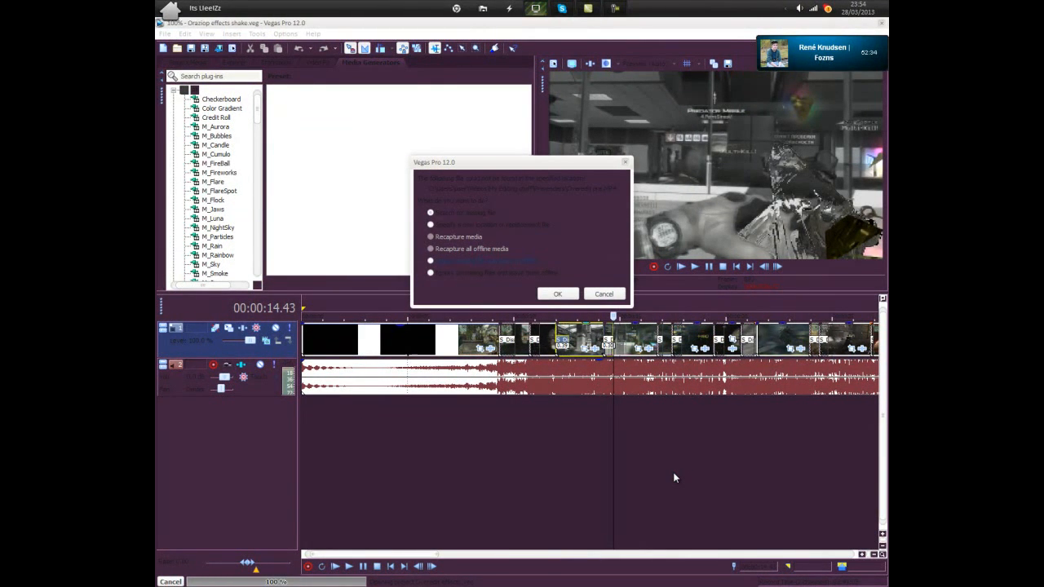
key(Return)
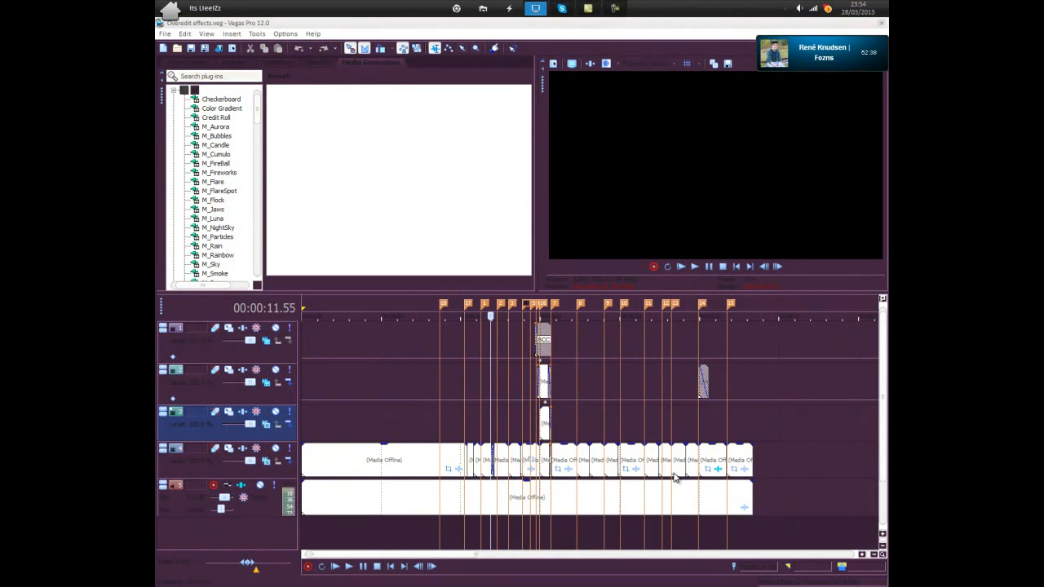
- Inspect the short clips on the main video track and examine the effect chain of the clip at 00:00:13.16, including RGB Shift
scroll(675, 478, up, 3)
scroll(675, 478, up, 2)
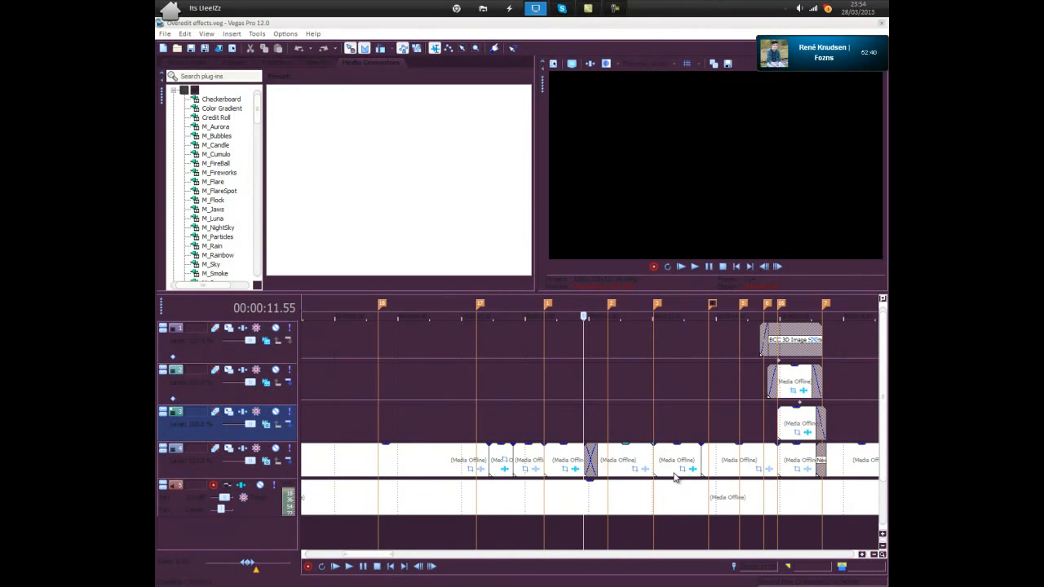
scroll(676, 478, down, 2)
click(522, 461)
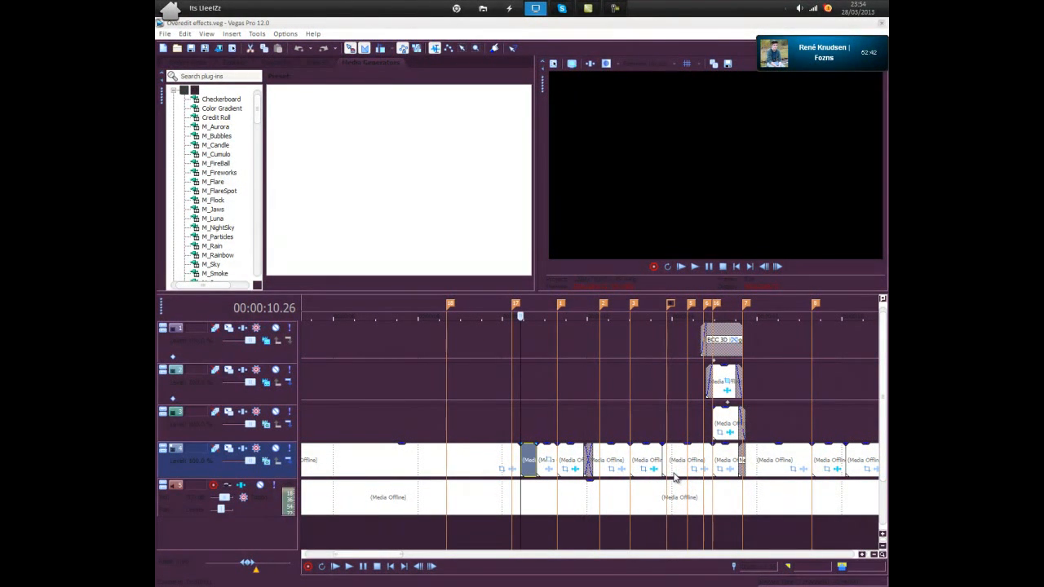
click(569, 460)
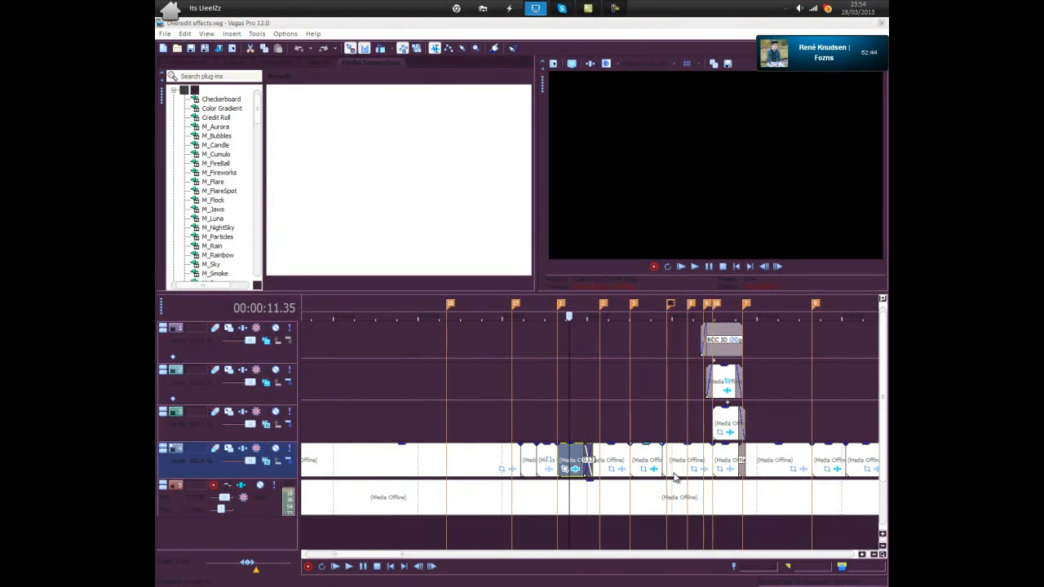
click(640, 459)
click(654, 469)
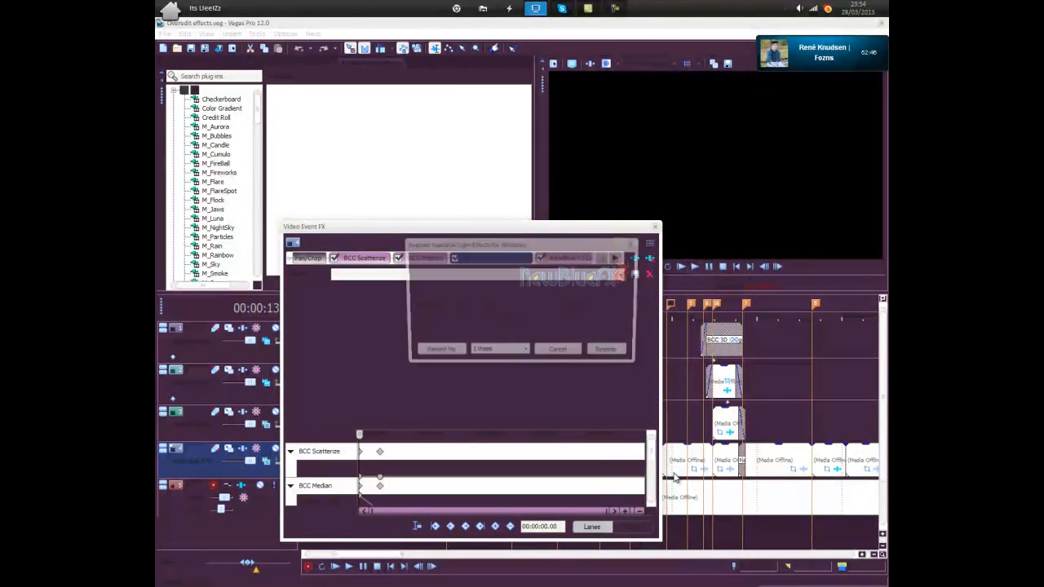
key(Escape)
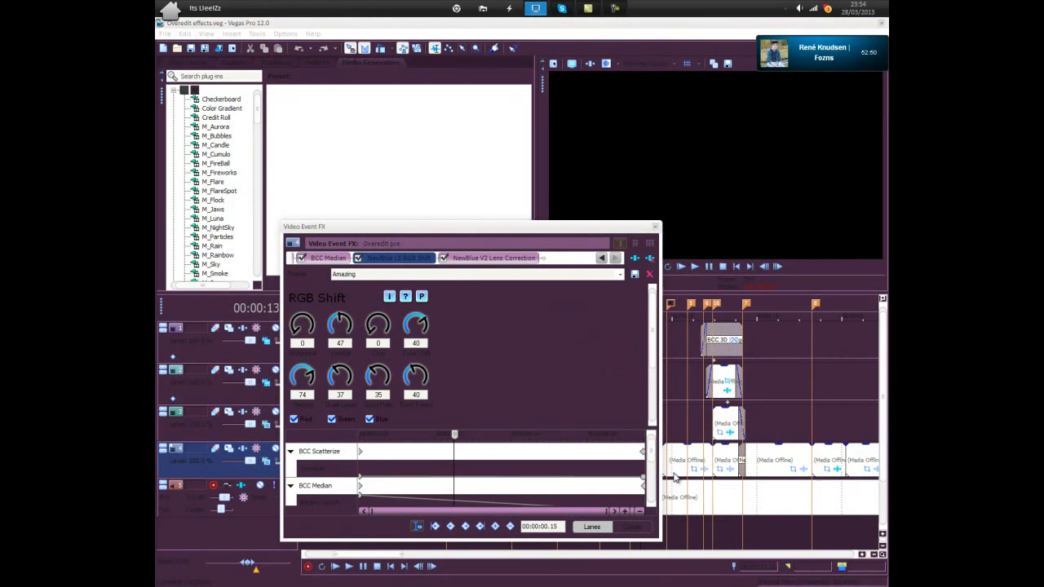
key(Escape)
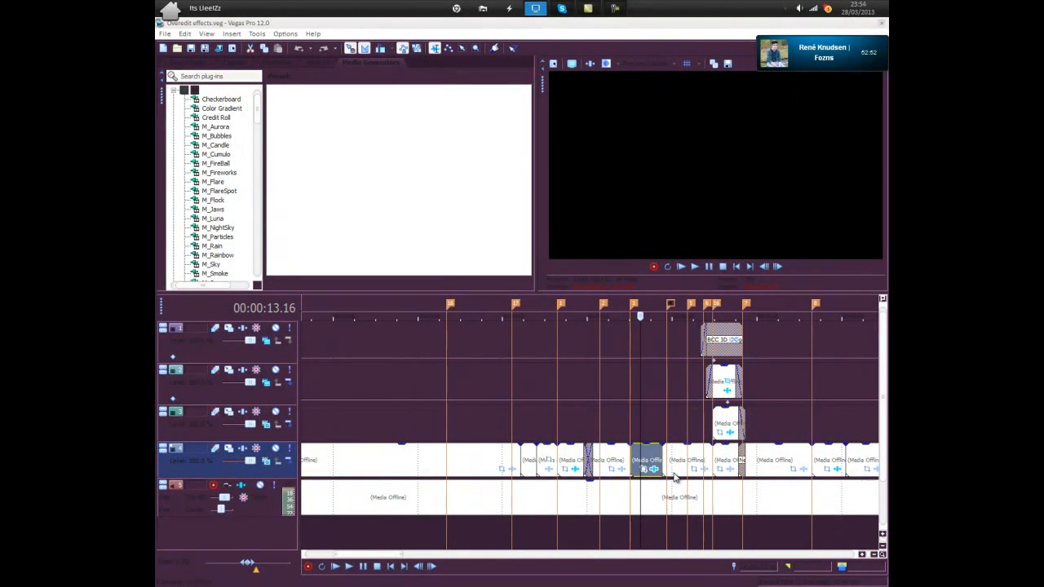
- Return to the short clips after 00:00:10.26 and inspect the Pan/Crop settings of the one at 00:00:10.55
key(ctrl+z)
key(ctrl+z)
key(ctrl+z)
key(ctrl+z)
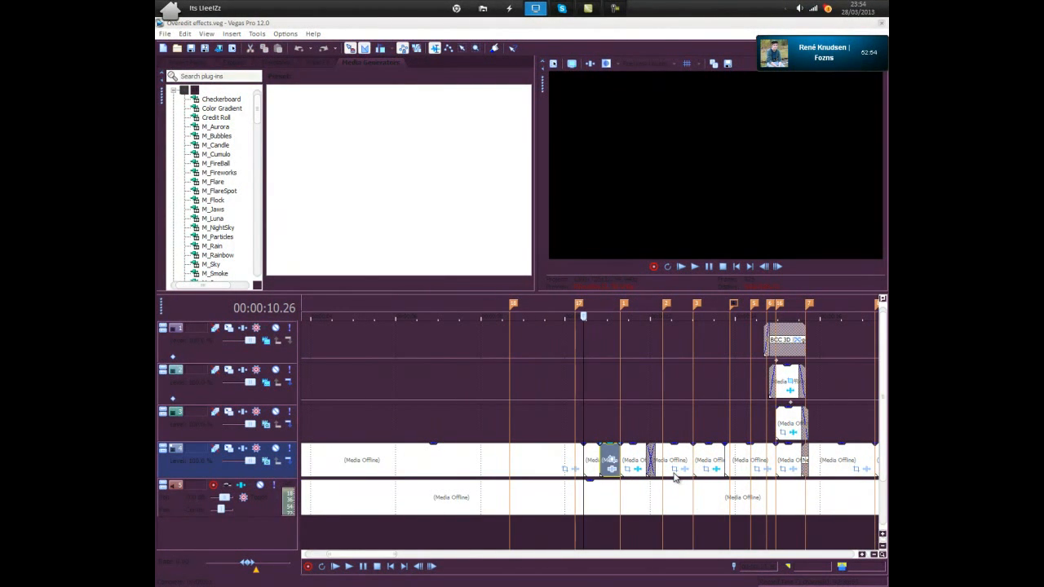
click(673, 471)
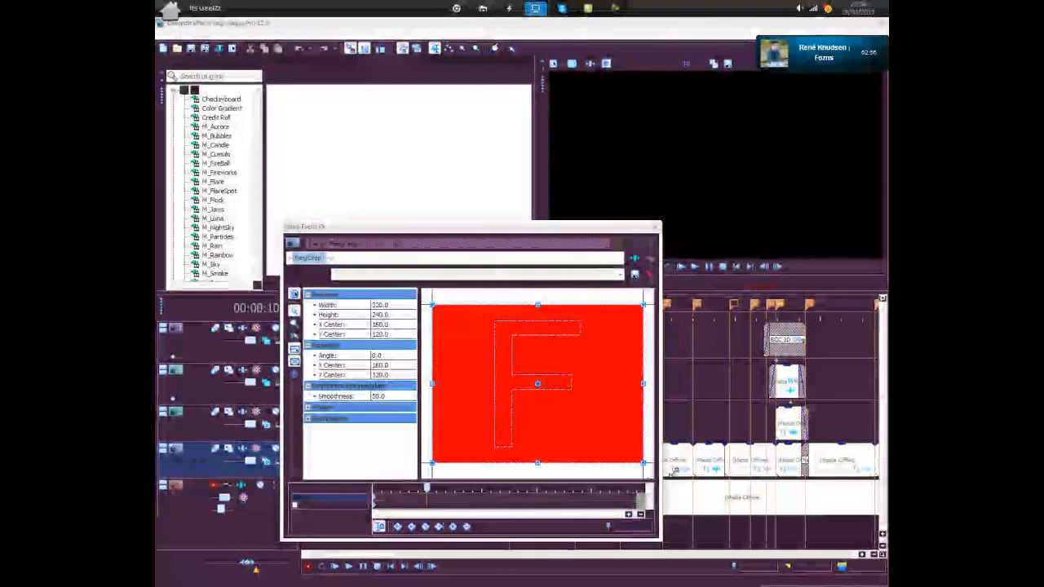
key(Escape)
- Open the Ozario final effects project from the My Editing stuff folder
key(alt+f)
key(o)
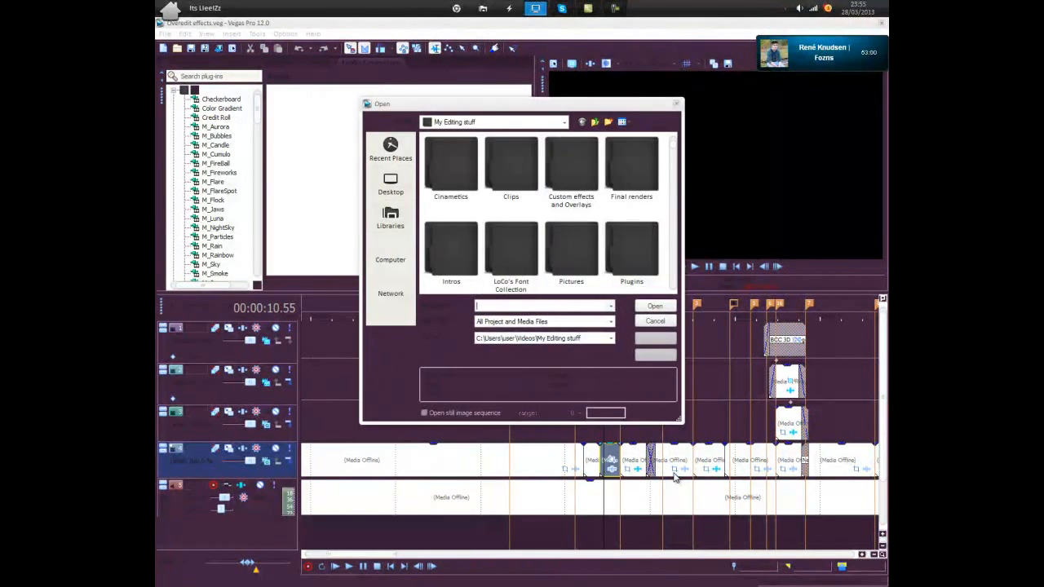
scroll(675, 478, down, 5)
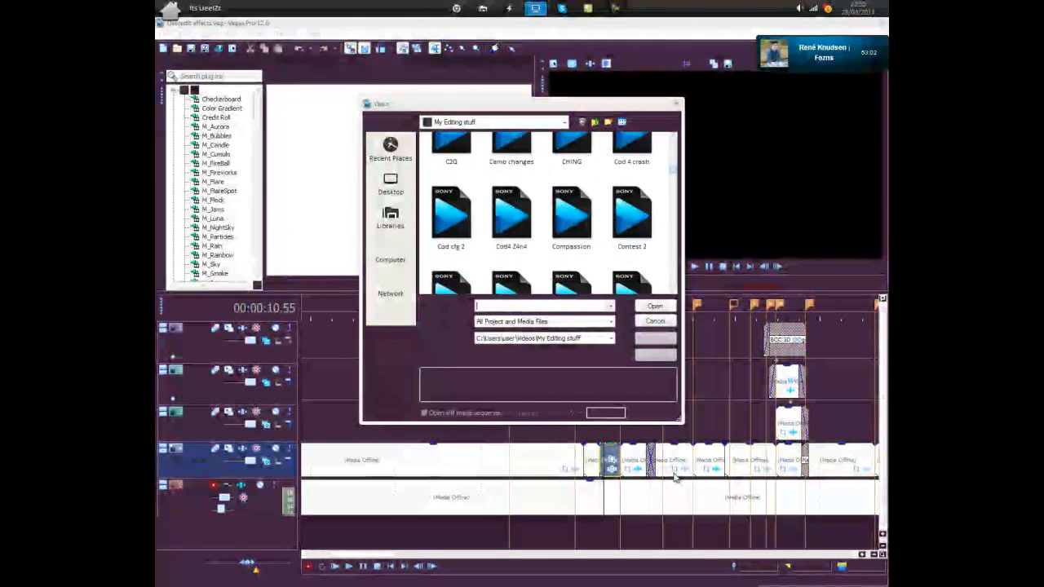
key(o)
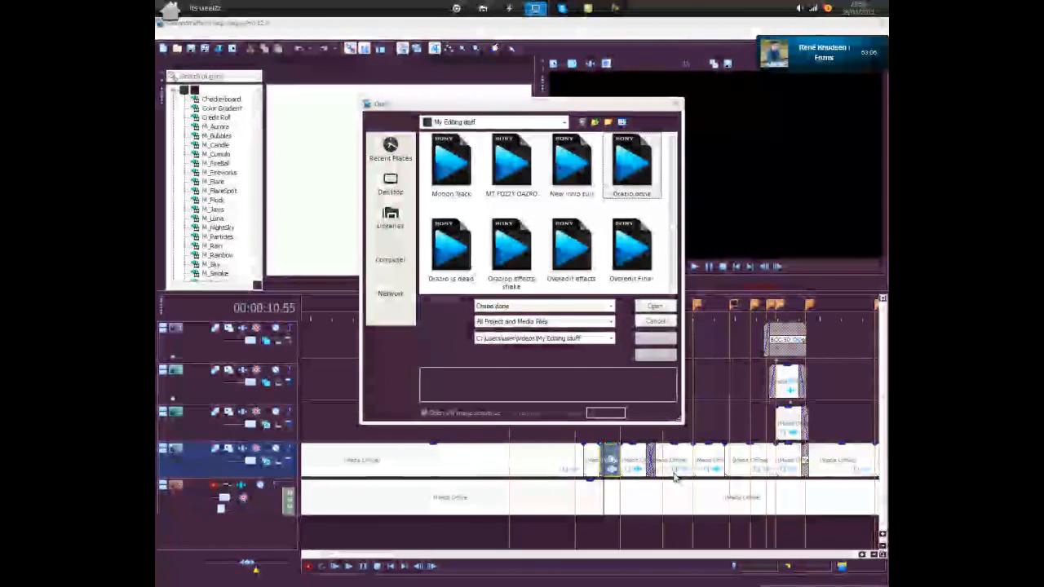
scroll(675, 479, down, 1)
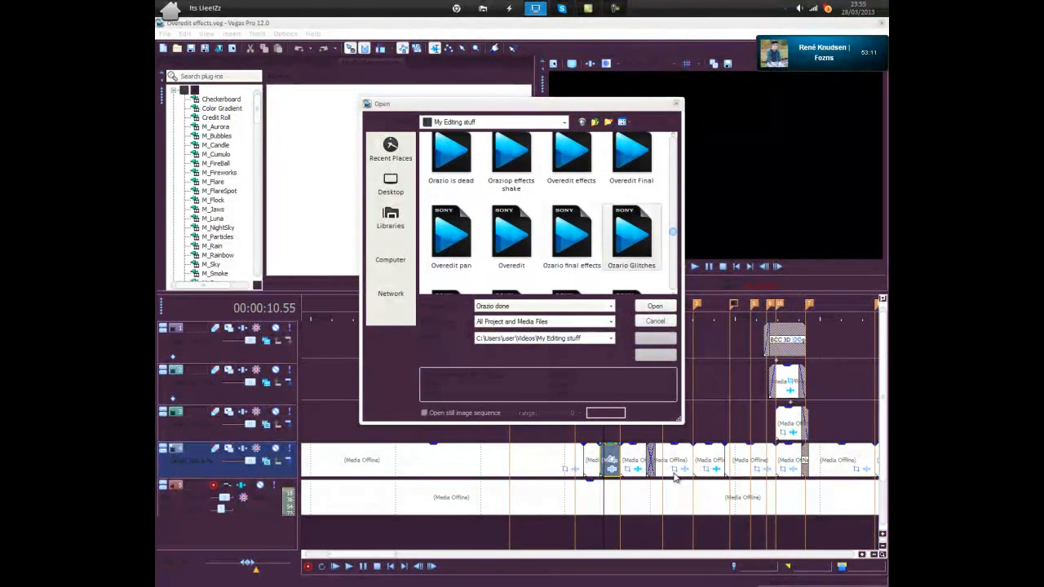
double_click(571, 236)
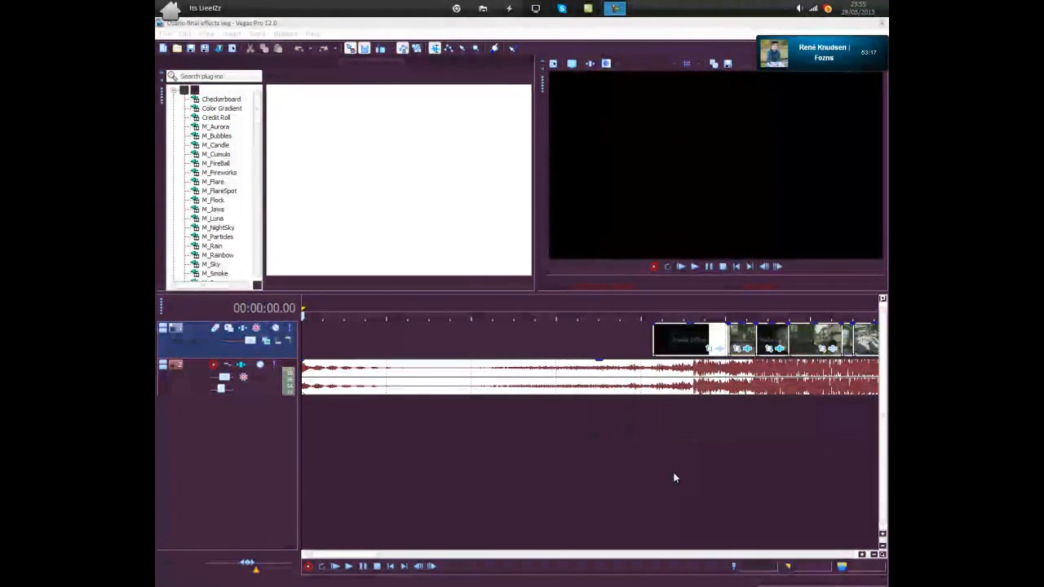
- Go to the gameplay clip at 00:00:10.35 and examine its keyframed S_WarpFishEye effect
scroll(674, 473, down, 2)
scroll(675, 473, up, 5)
key(space)
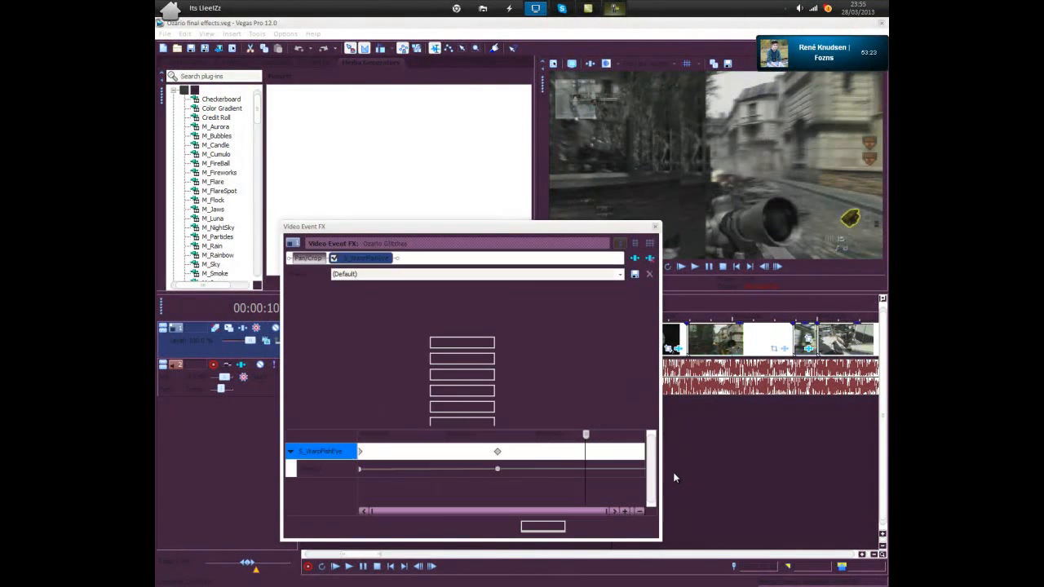
key(Escape)
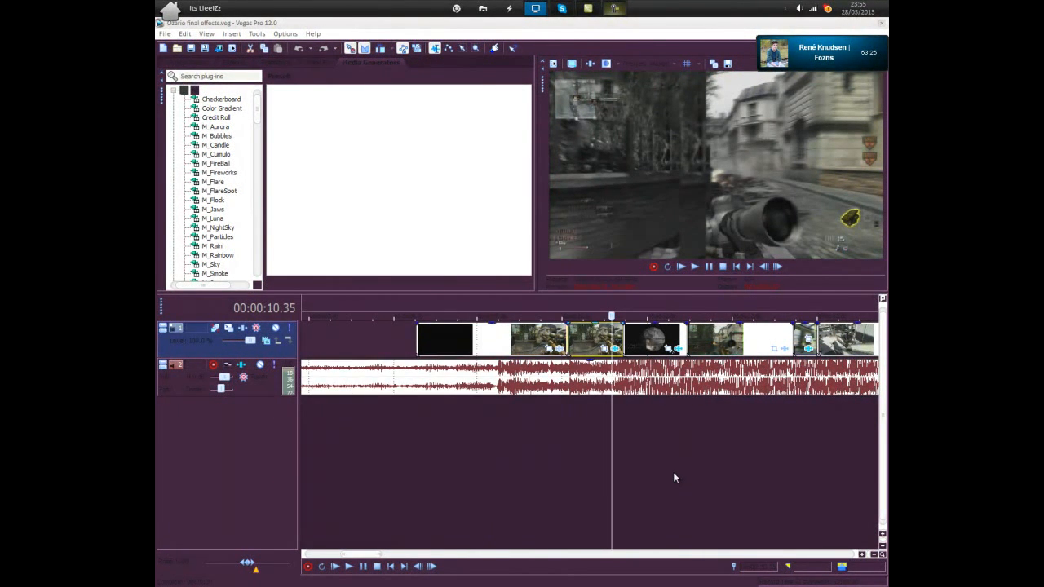
- Browse the saved projects in the My Editing stuff folder and open the Ozario Glitches project
key(ctrl+o)
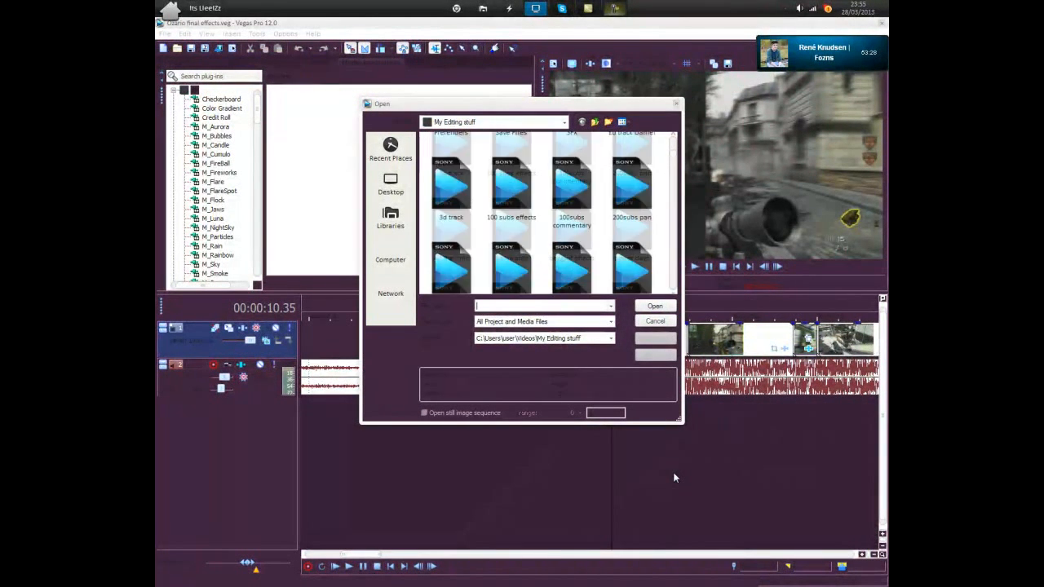
key(Down)
key(Down)
key(Down)
key(Down)
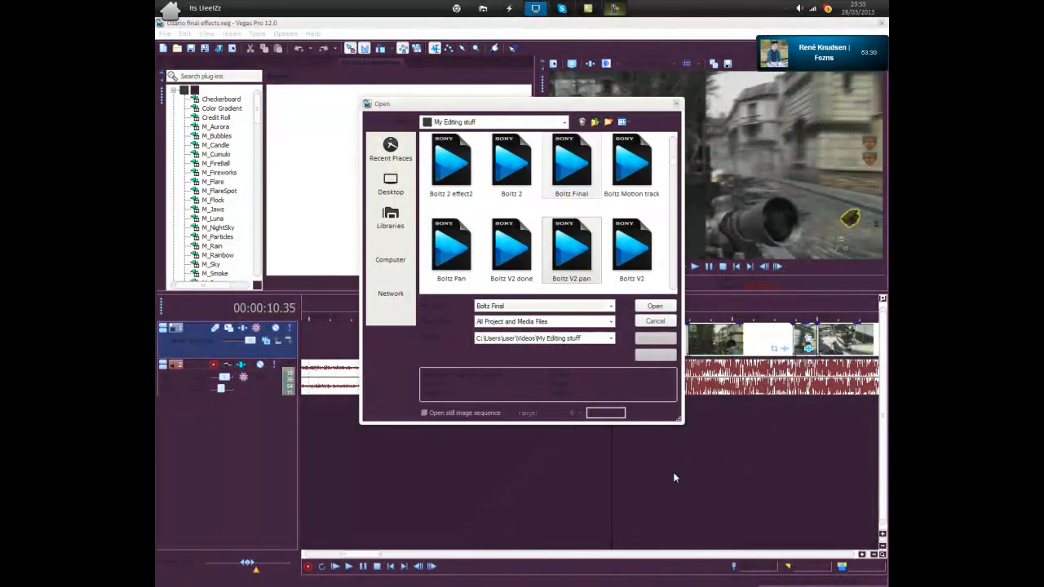
key(Down)
key(Down)
key(Down)
key(Down)
key(Down)
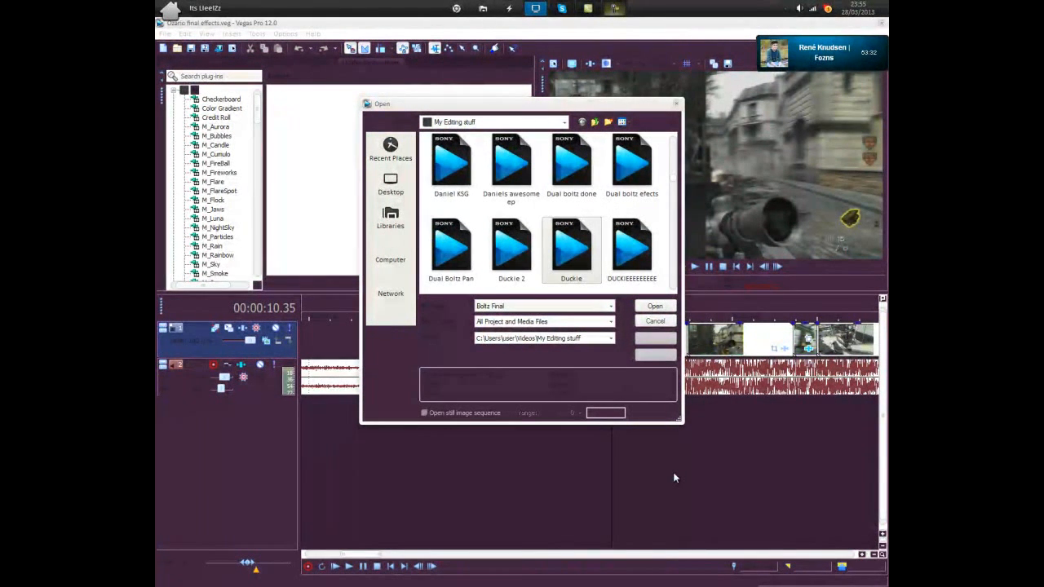
scroll(579, 253, down, 3)
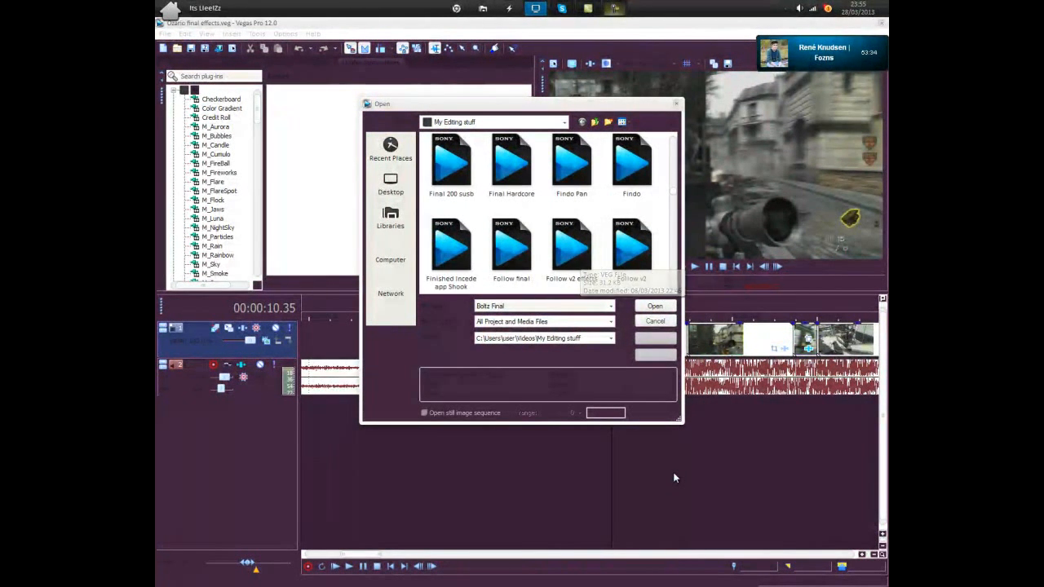
key(Right)
key(Right)
key(Right)
key(Right)
key(Down)
key(Down)
key(Down)
key(Down)
key(Left)
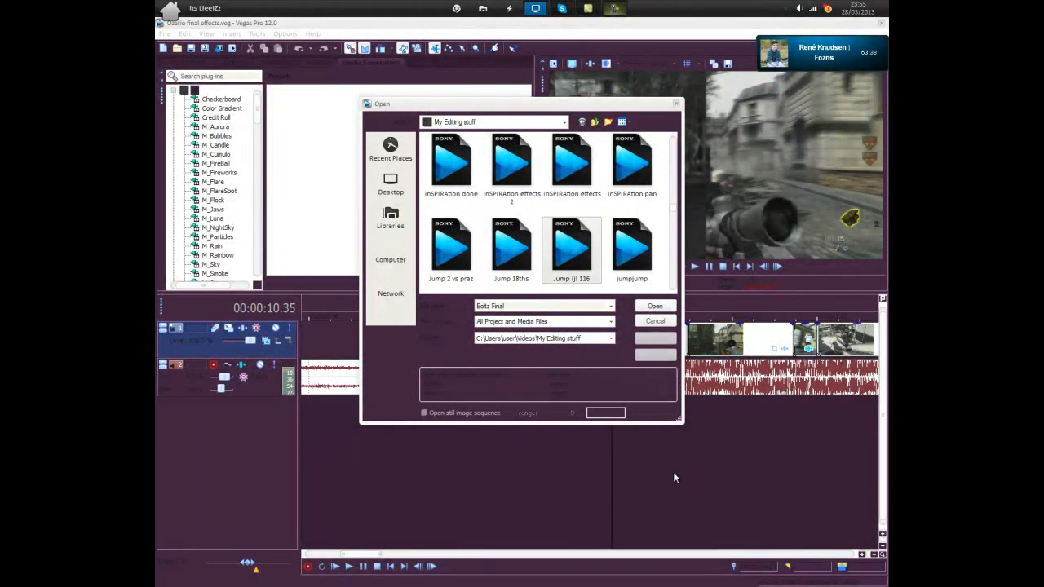
key(o)
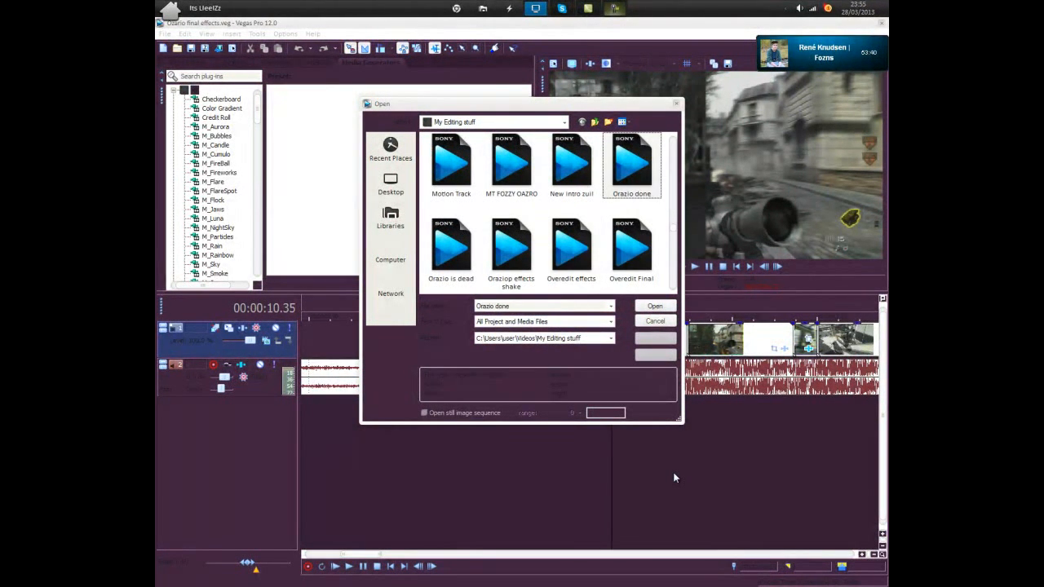
key(Right)
key(Right)
key(Right)
key(Right)
key(Right)
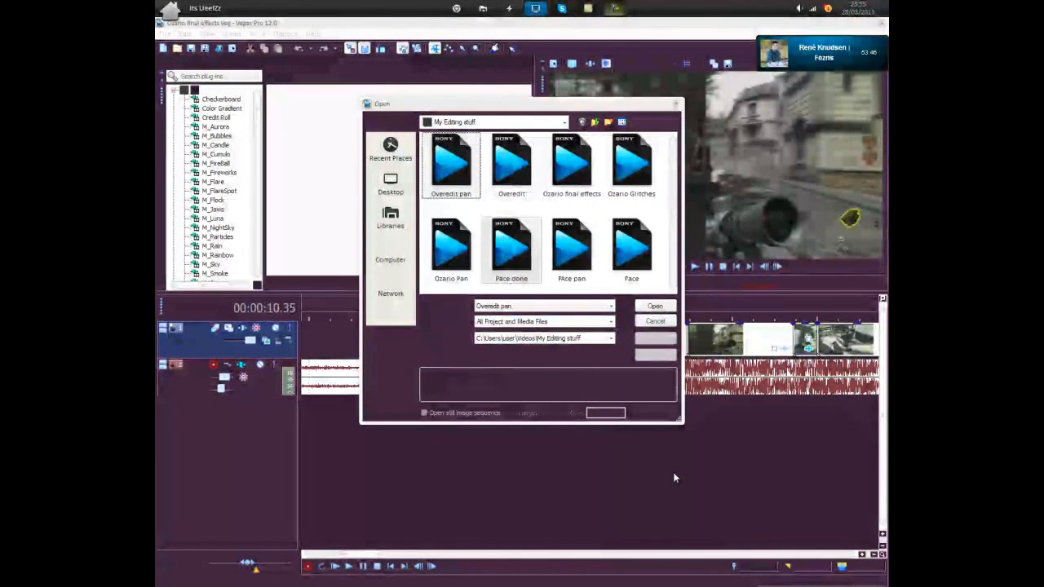
key(Right)
key(Right)
key(Right)
key(Return)
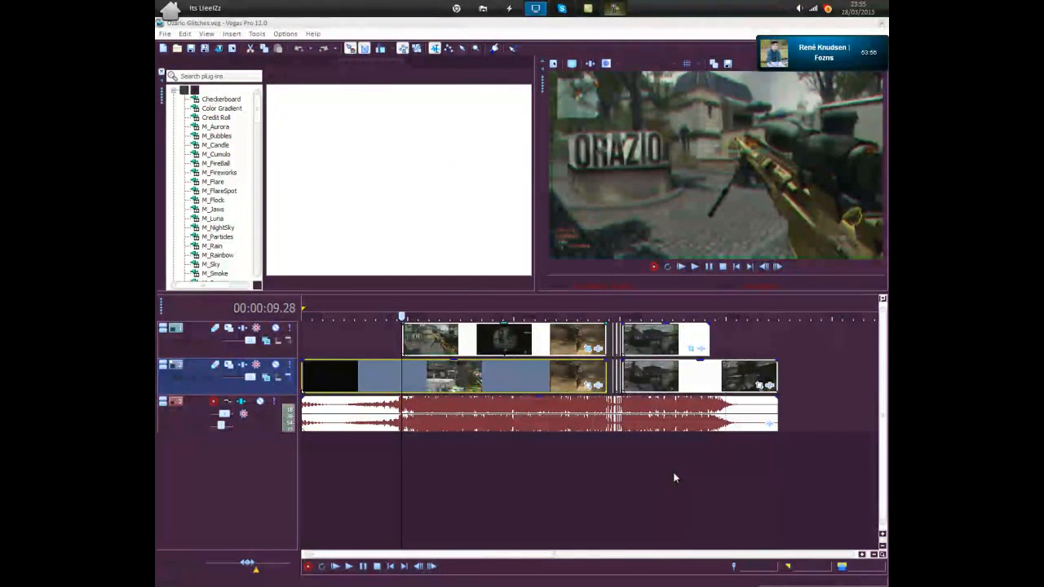
- Examine the shake keyframes and the mask in the Pan/Crop settings of the long gameplay clip on the upper video track
click(583, 350)
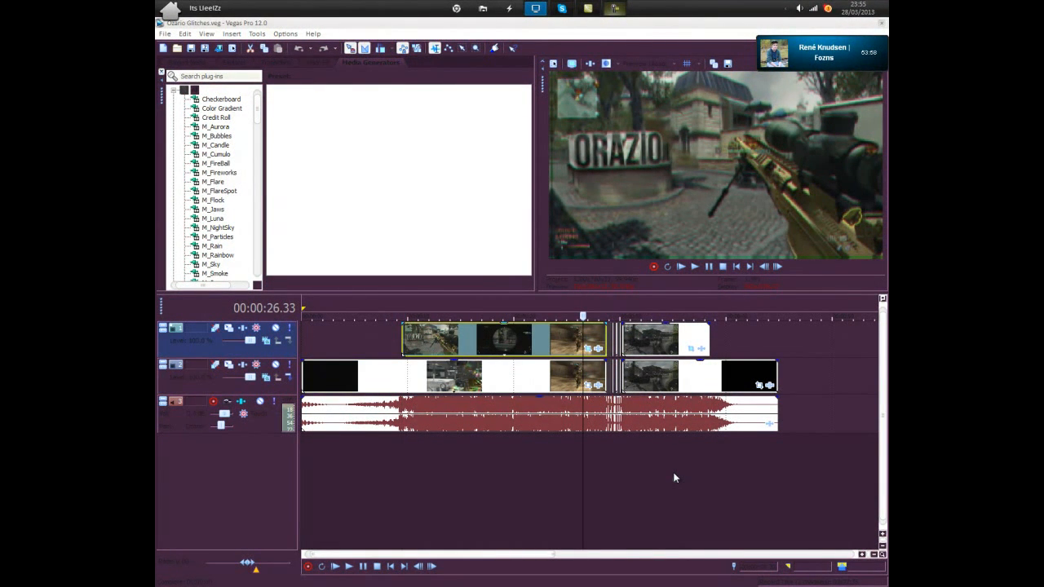
click(587, 349)
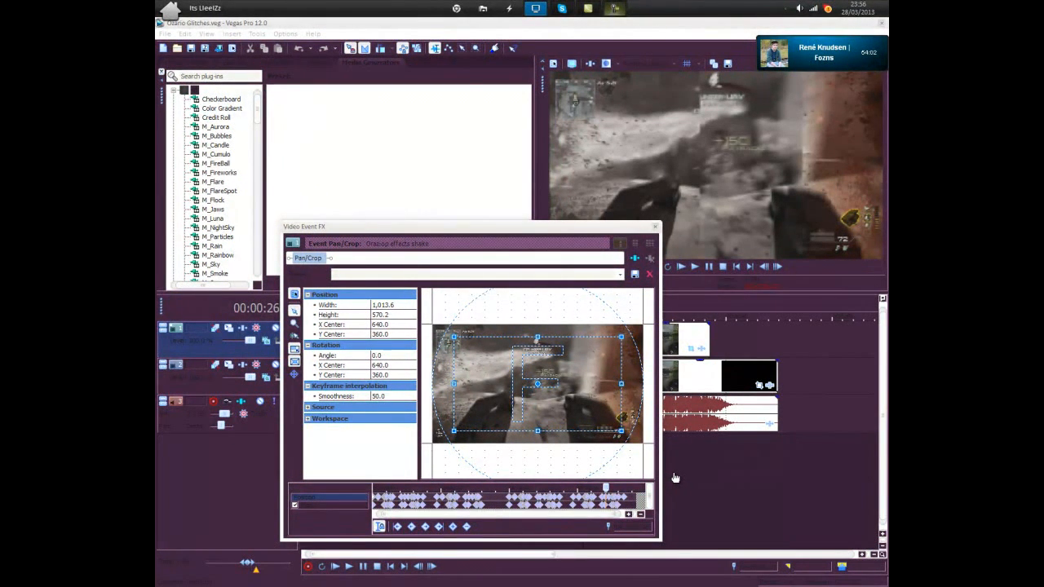
click(675, 477)
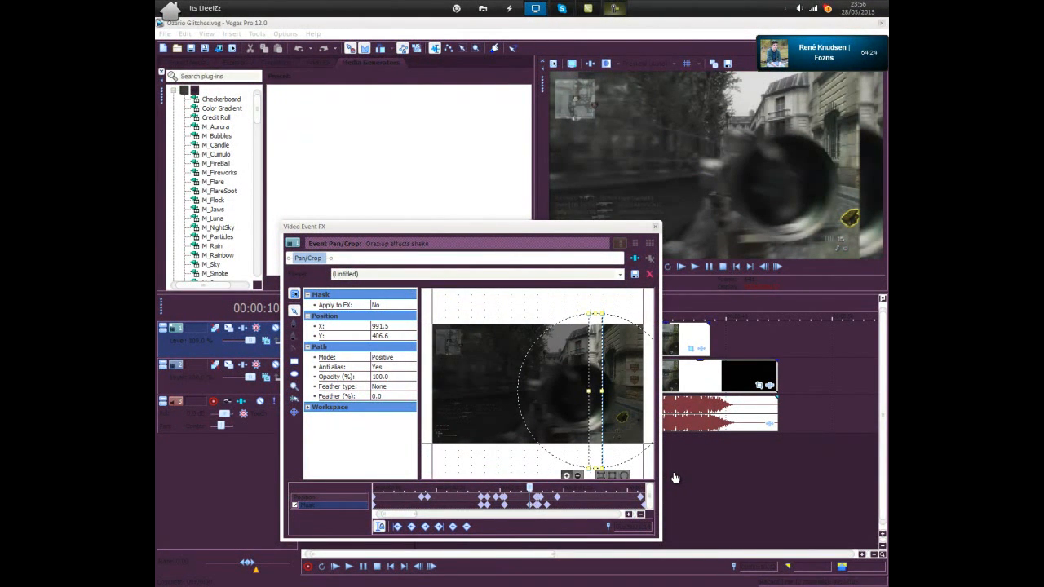
click(672, 473)
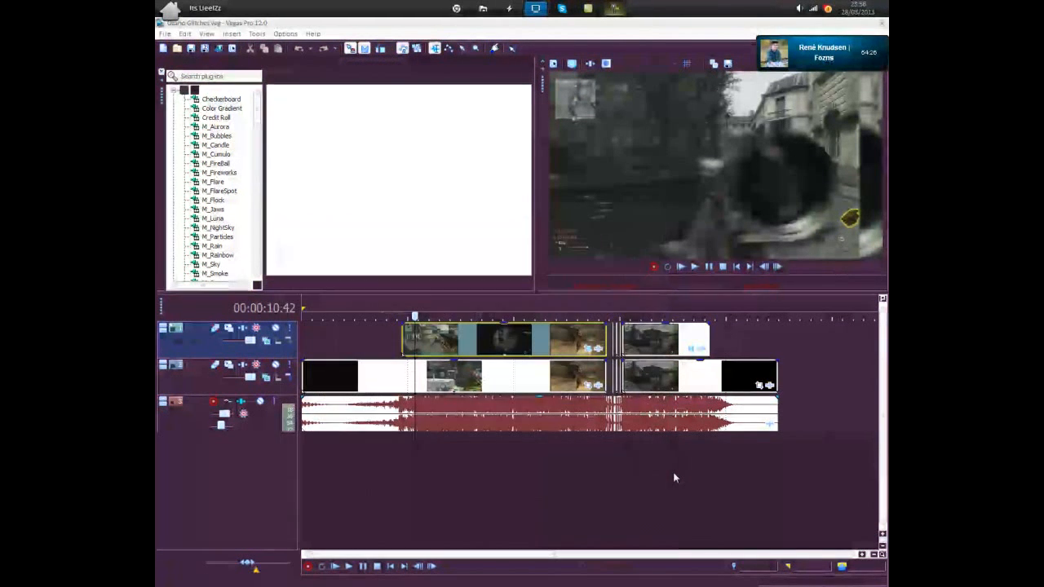
- Play back the section with the short clips around 00:00:28.50 and preview the following gameplay clip up to 00:00:35.15
key(space)
key(space)
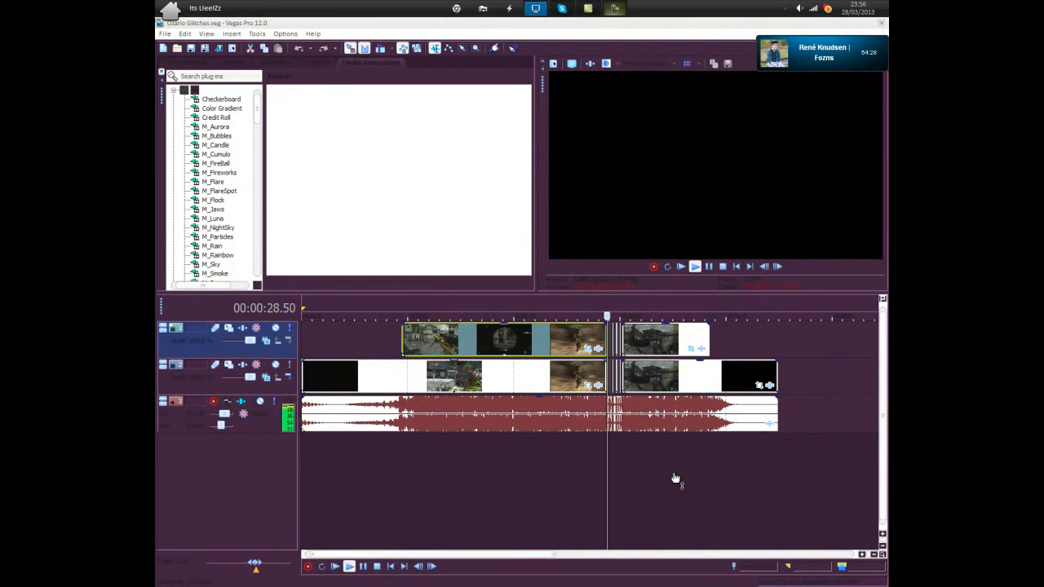
key(space)
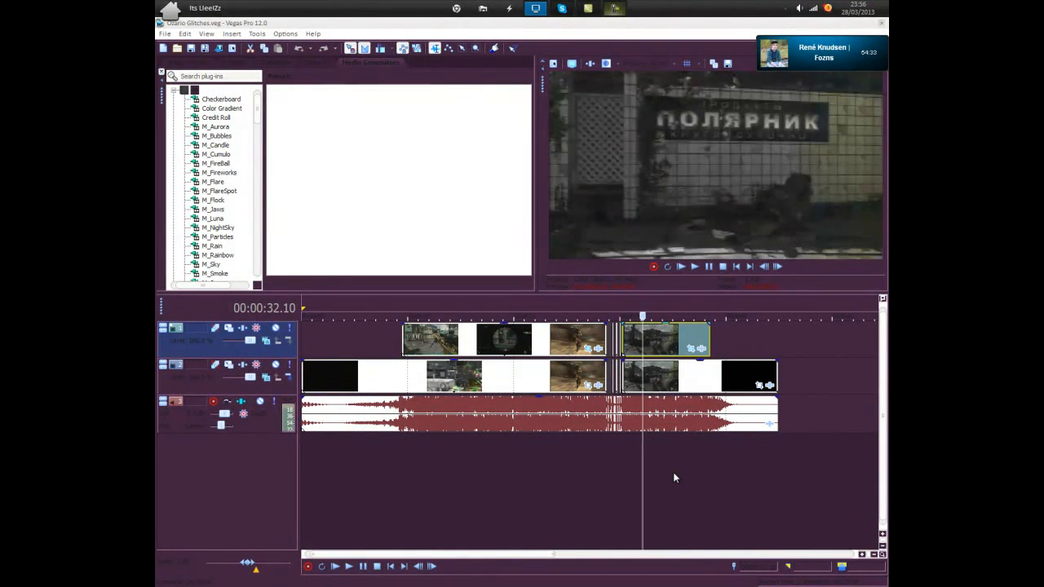
click(675, 479)
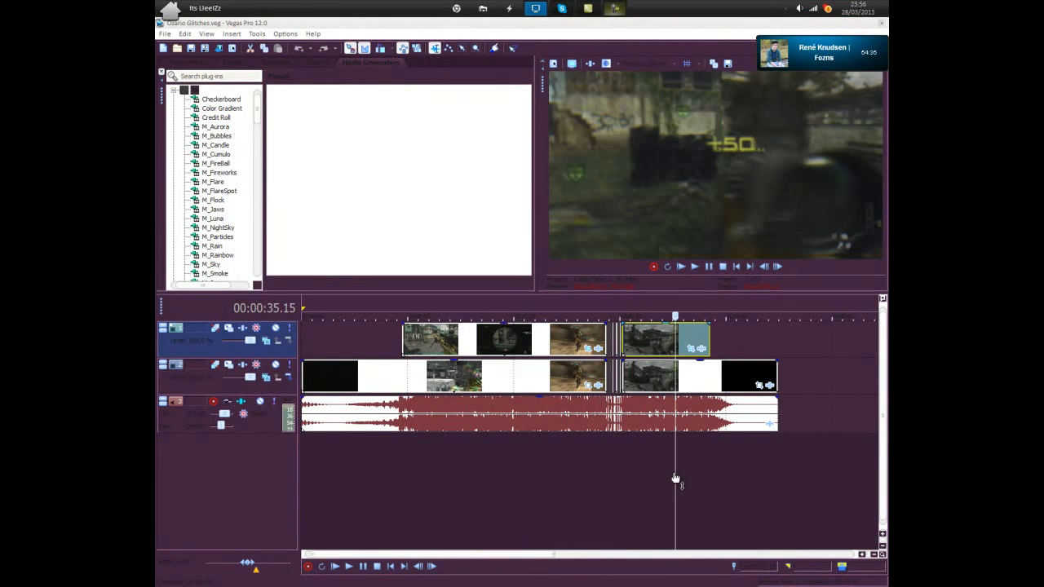
- Open the Ozario Pan project from the My Editing stuff folder
key(alt+f)
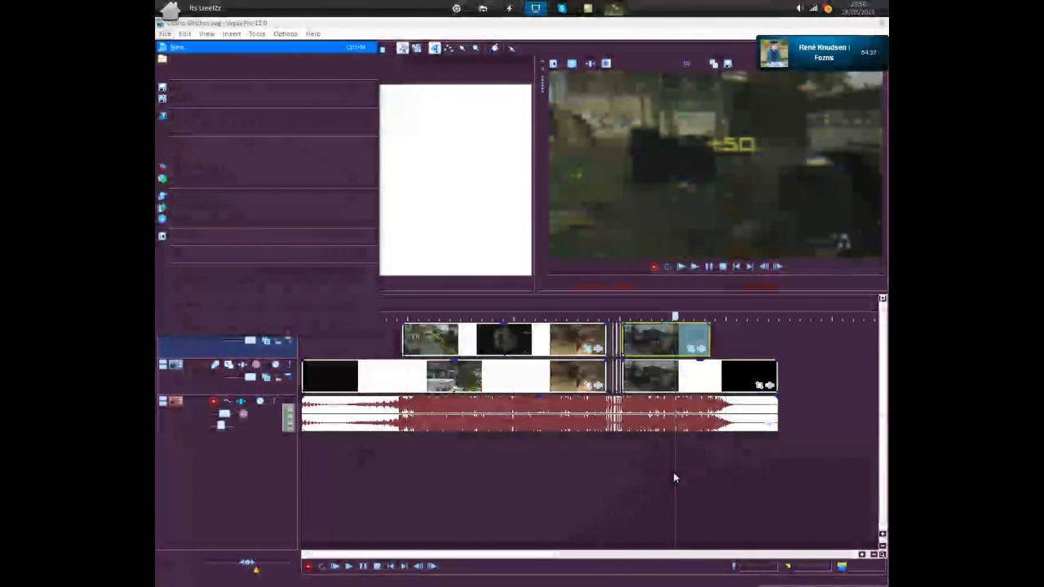
key(o)
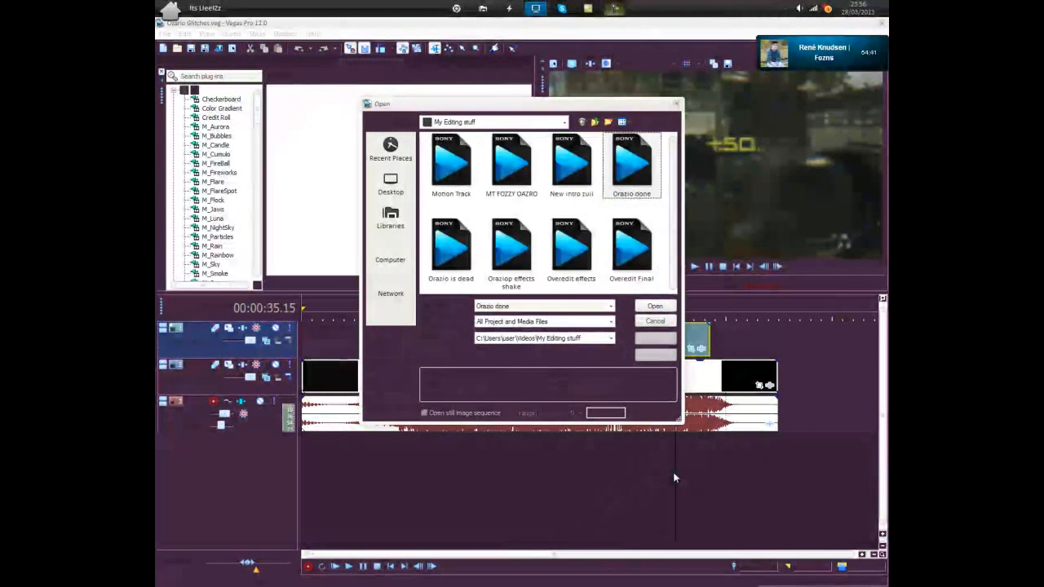
key(o)
key(o)
key(o)
key(o)
key(o)
key(o)
key(o)
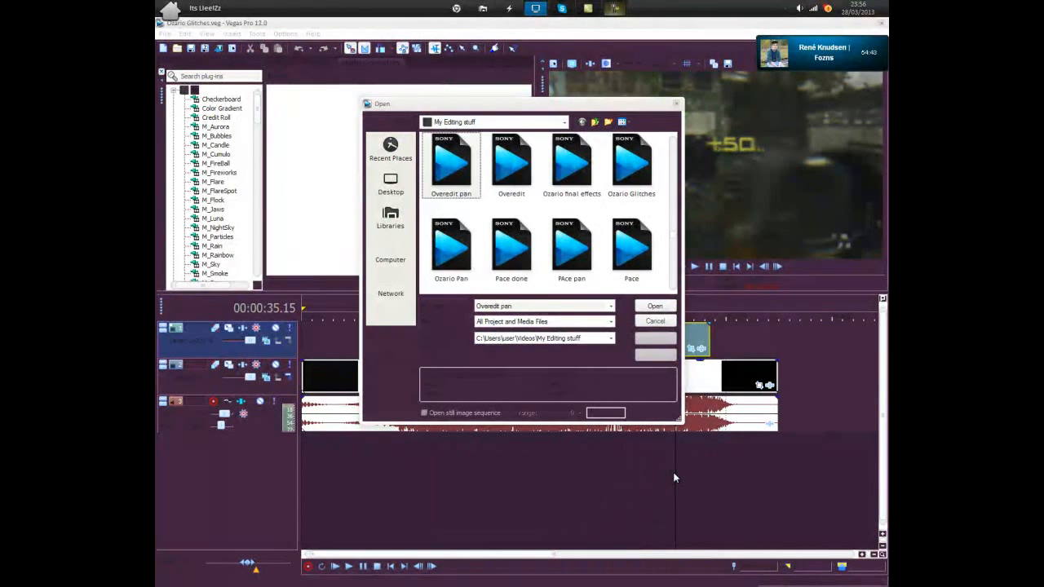
key(o)
key(o)
key(Return)
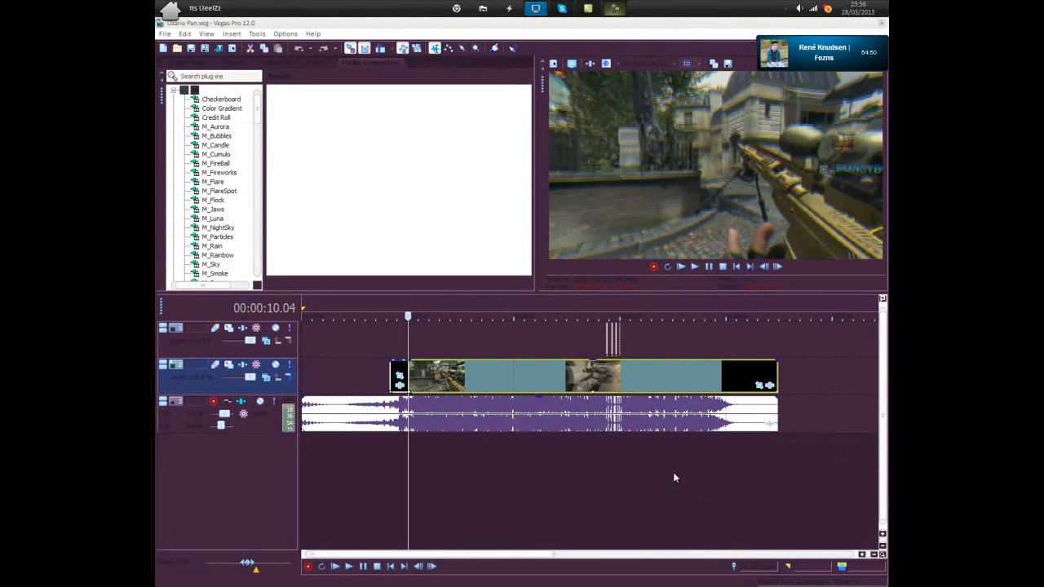
- Play the gameplay clip from 00:00:10.04 and examine its Pan/Crop keyframes as far as 00:00:19.57
key(space)
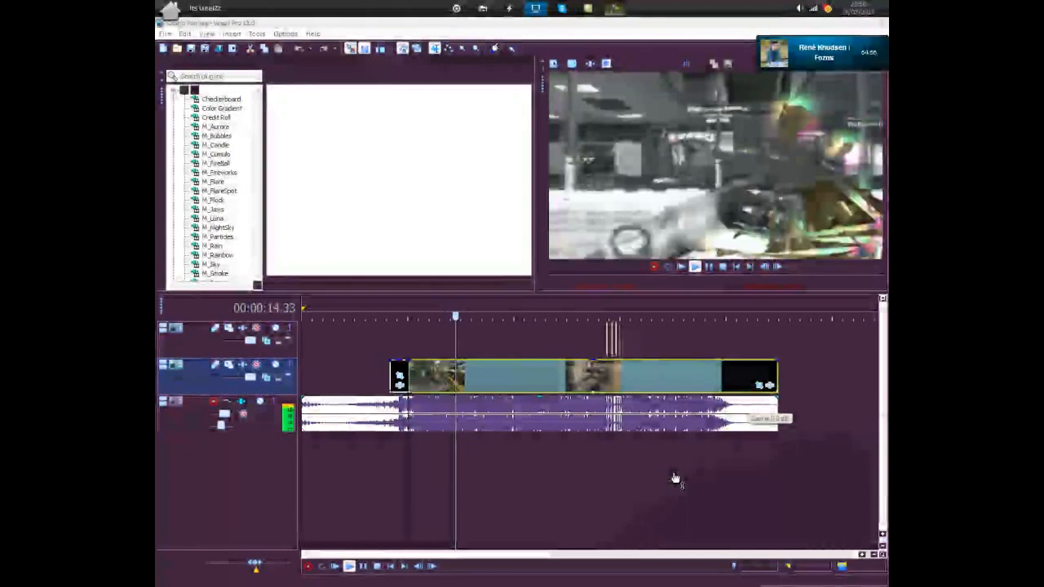
key(space)
click(760, 385)
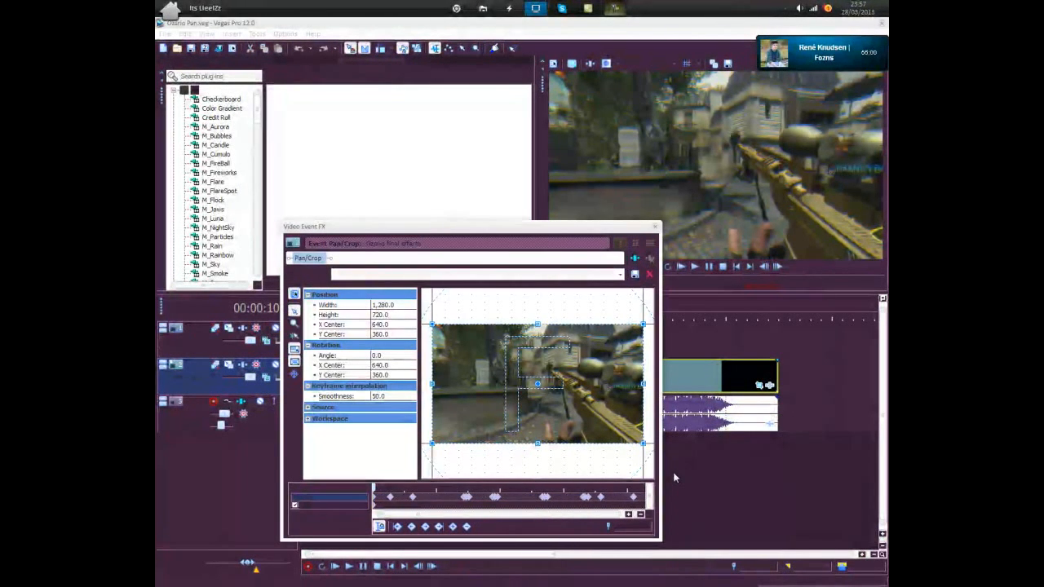
key(space)
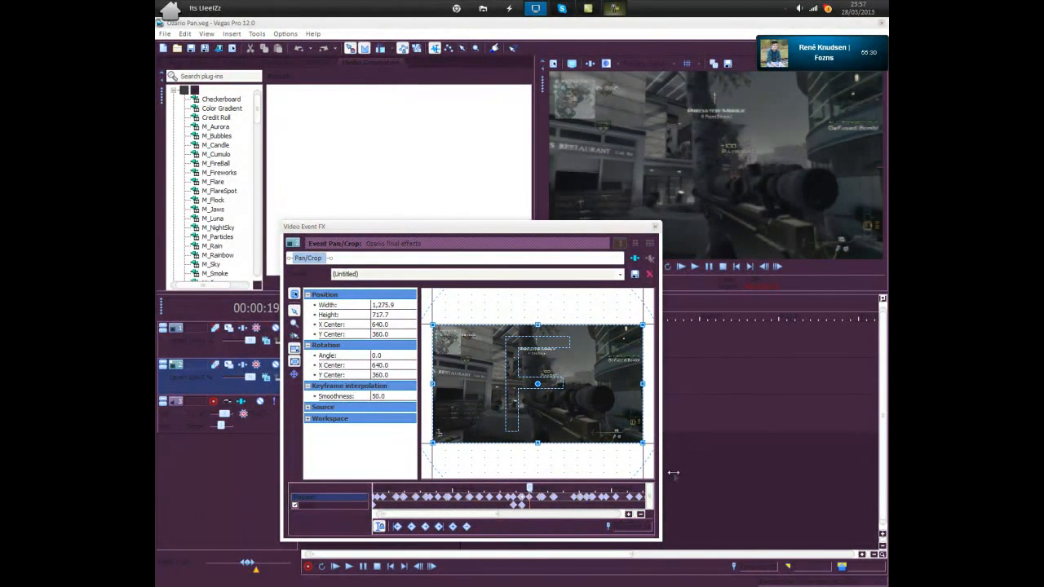
key(Escape)
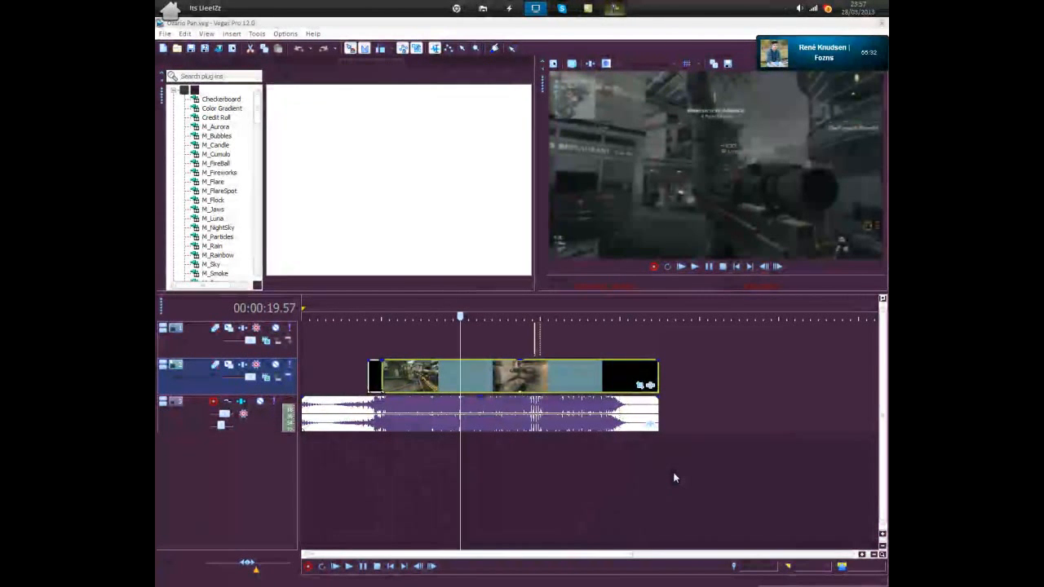
key(F10)
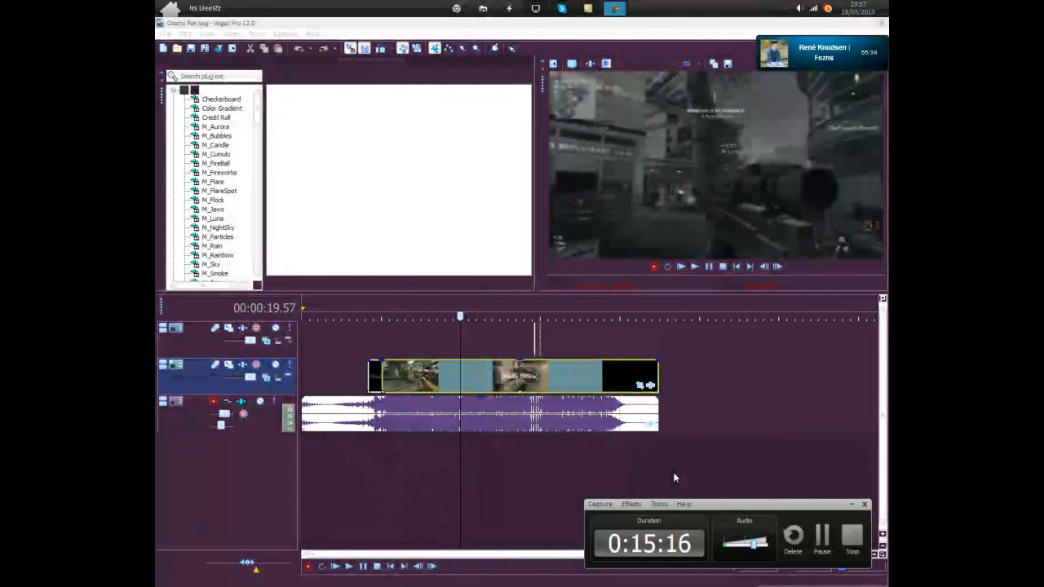
key(F9)
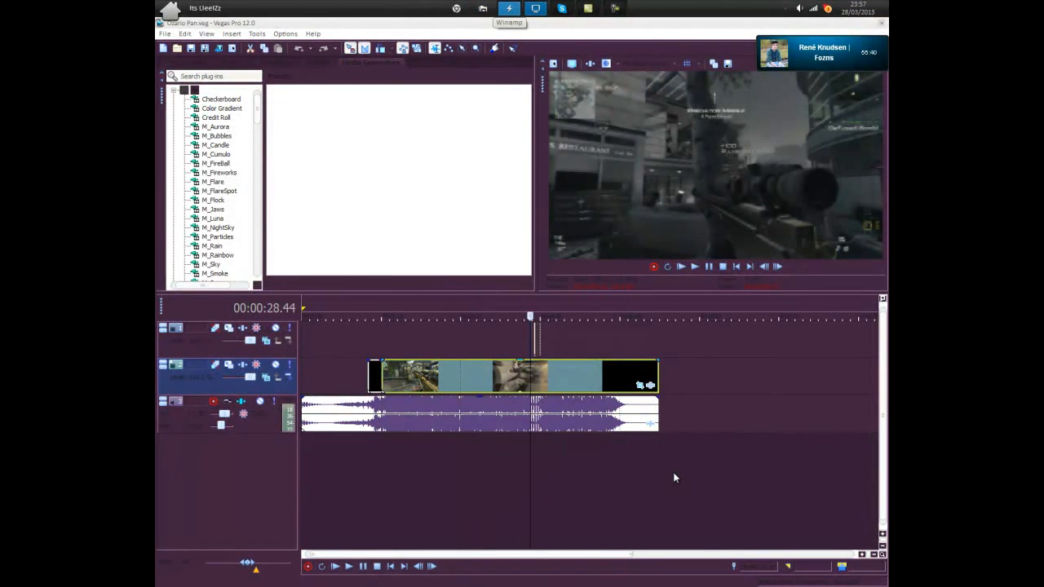
- Examine the gameplay just before the short clips frame by frame, from 00:00:28.19 to 00:00:28.35
scroll(674, 478, up, 5)
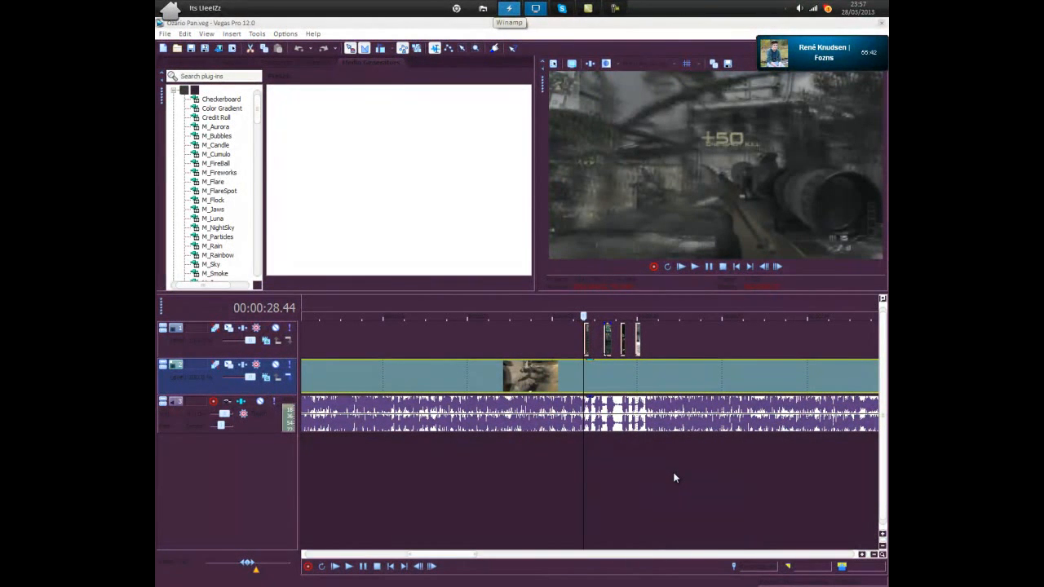
key(space)
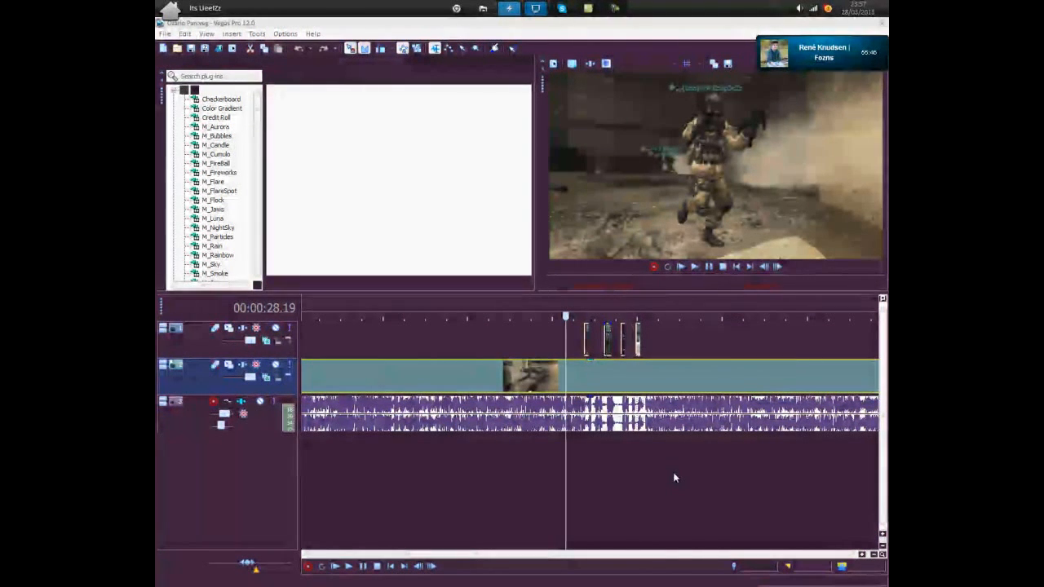
key(Right)
key(Right)
key(Right)
key(Right)
key(Right)
key(Right)
key(Right)
key(Right)
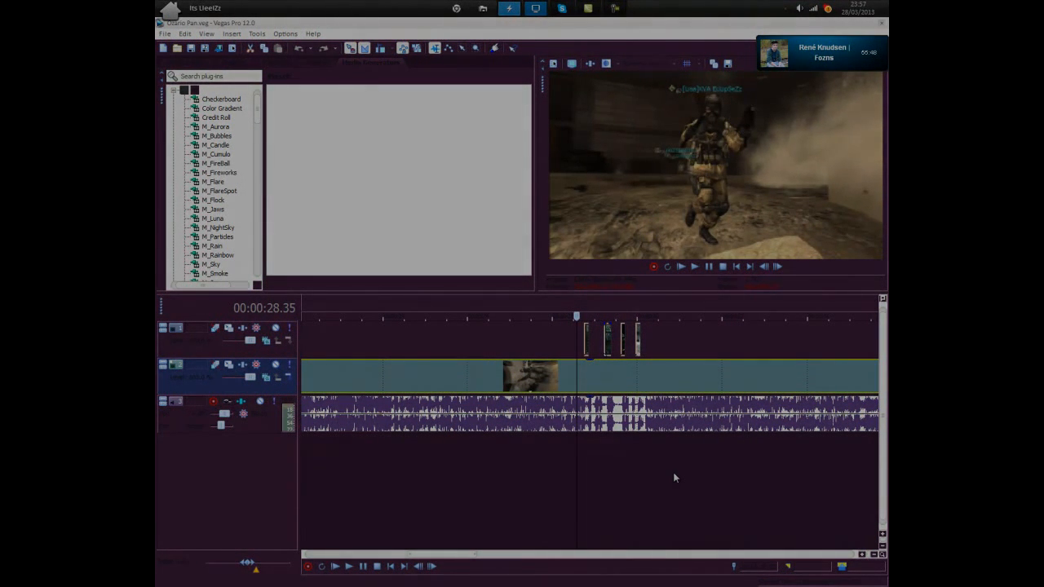
key(F10)
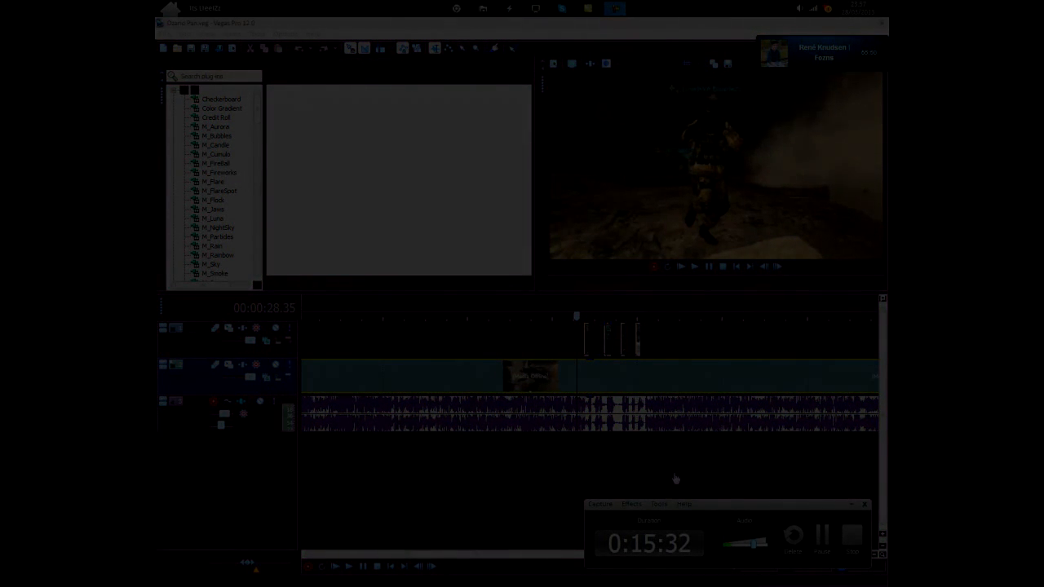